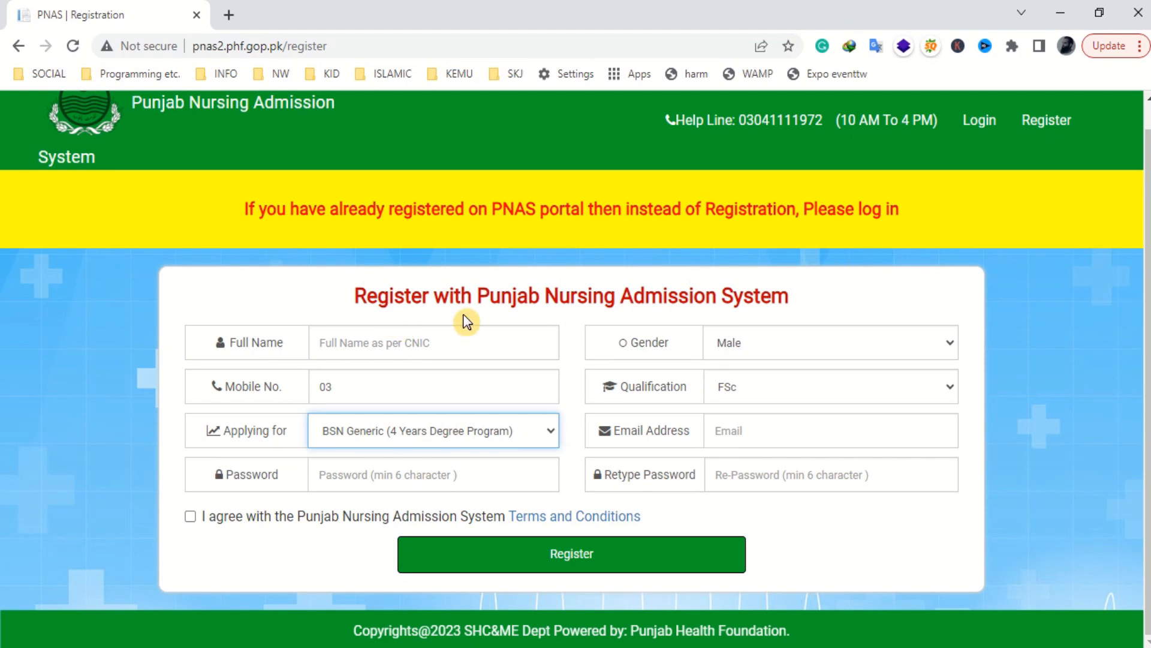
- Enter the applicant's full name and mobile number in the sign-up form
left_click(446, 351)
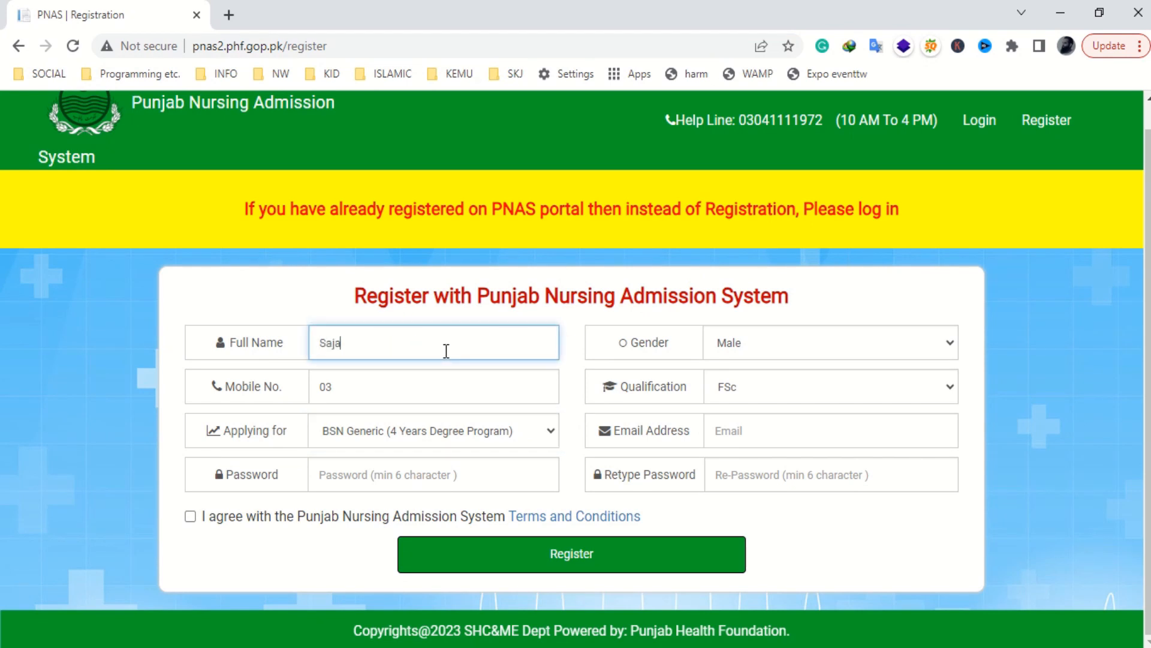
key("Tab")
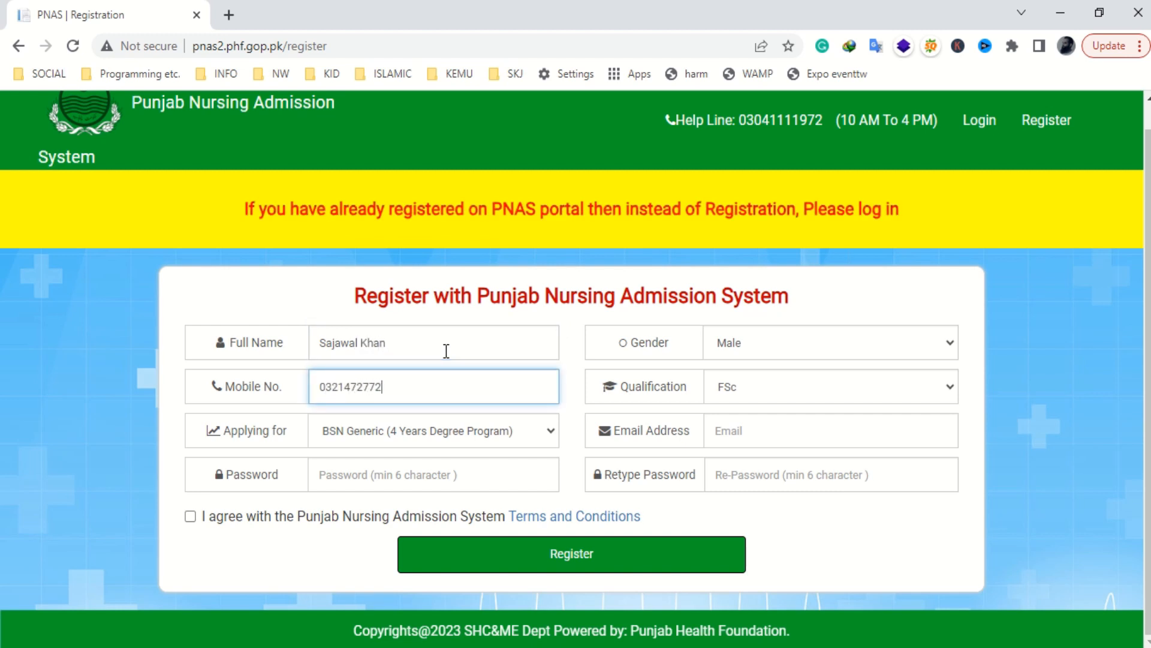
key("Tab")
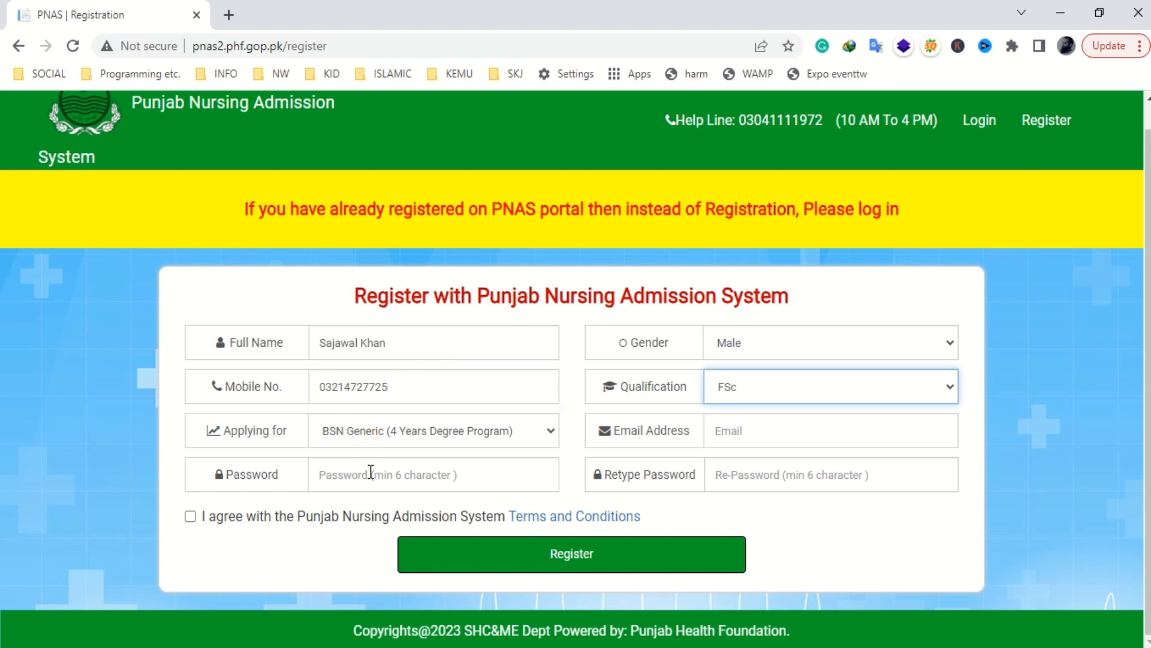
- Set gender to Male and qualification to FSc, and fill in the applicant's email address
left_click(786, 343)
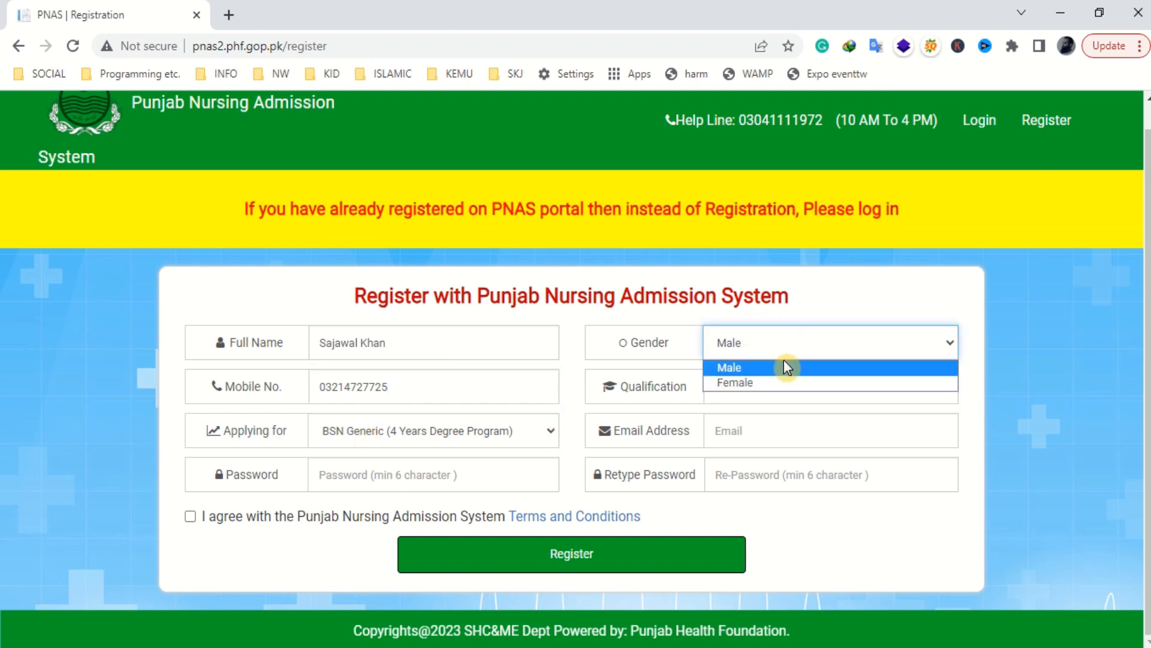
left_click(786, 367)
left_click(838, 388)
left_click(821, 407)
left_click(804, 429)
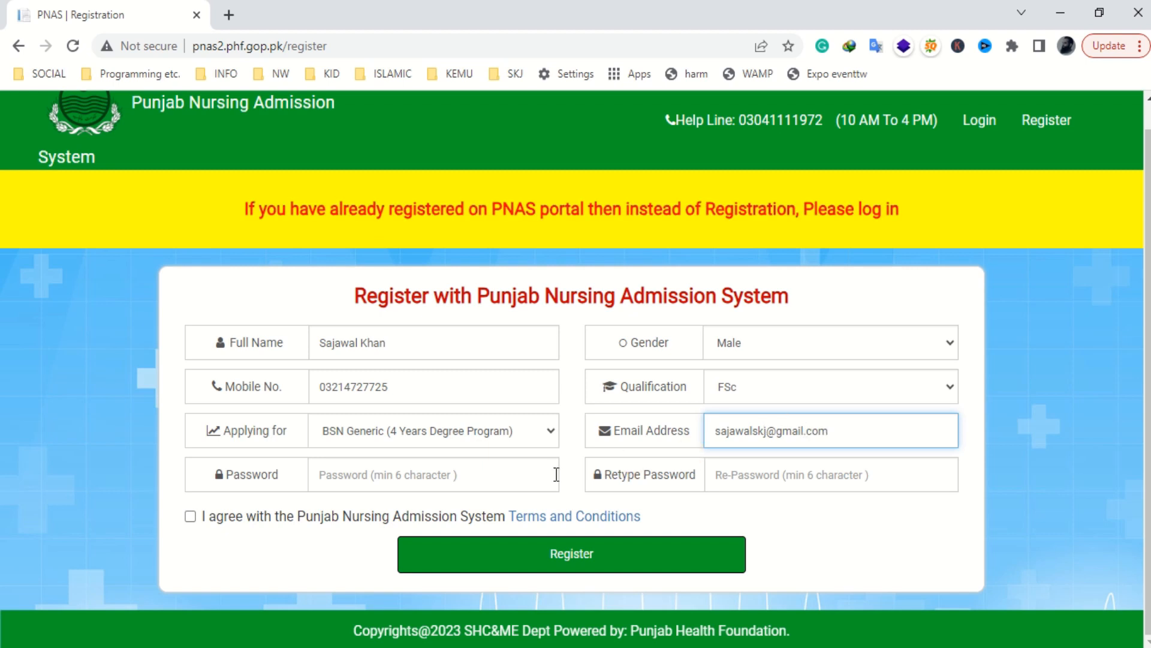
- Enter and confirm the account password, then view the Terms and Conditions
left_click(491, 472)
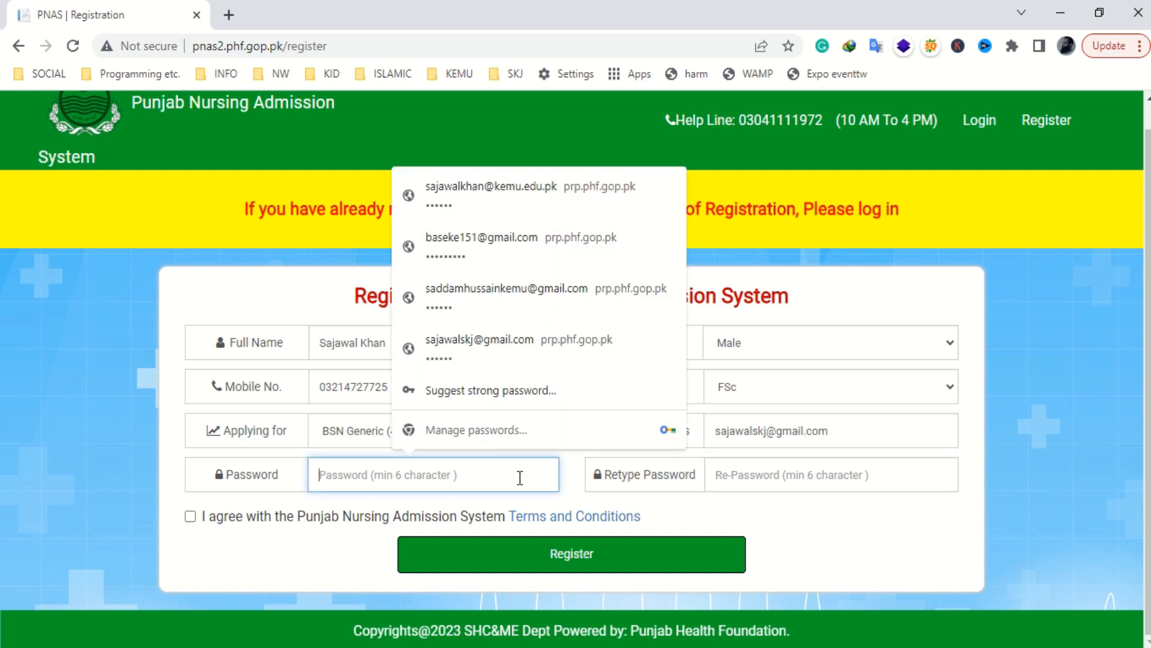
type("123")
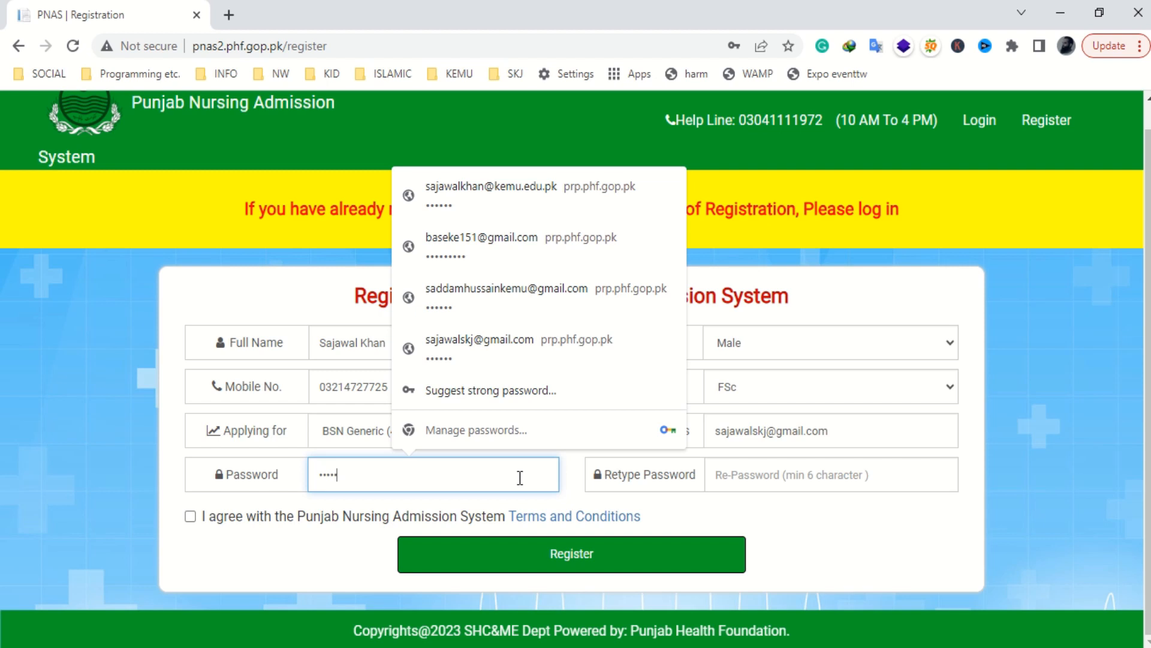
left_click(773, 475)
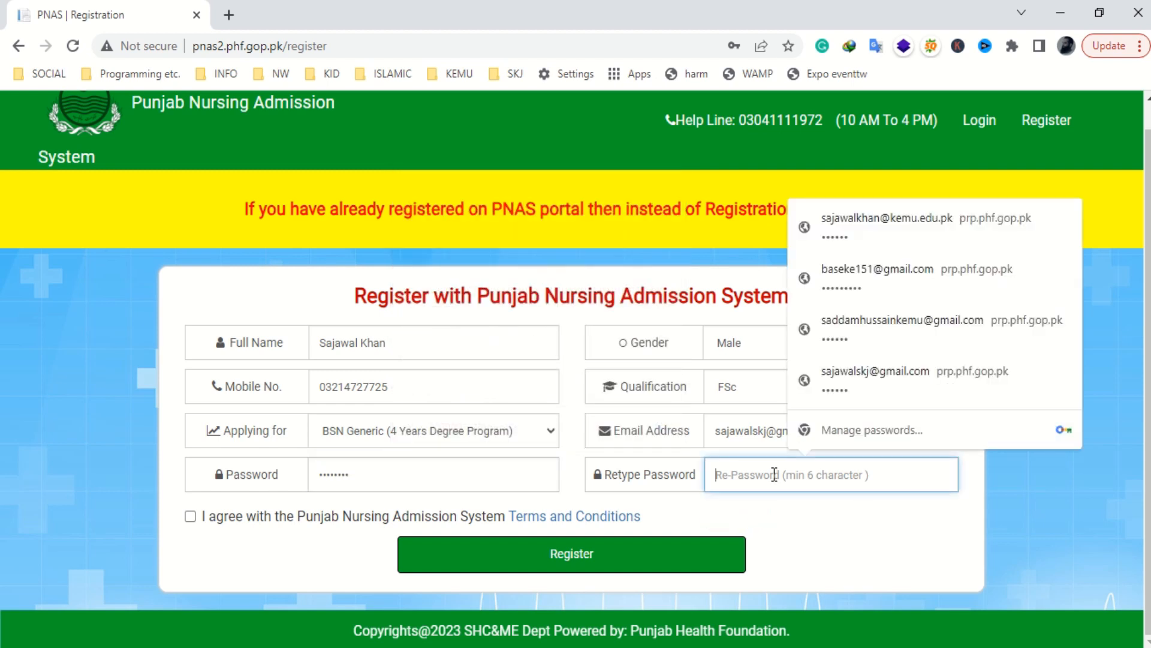
type("12")
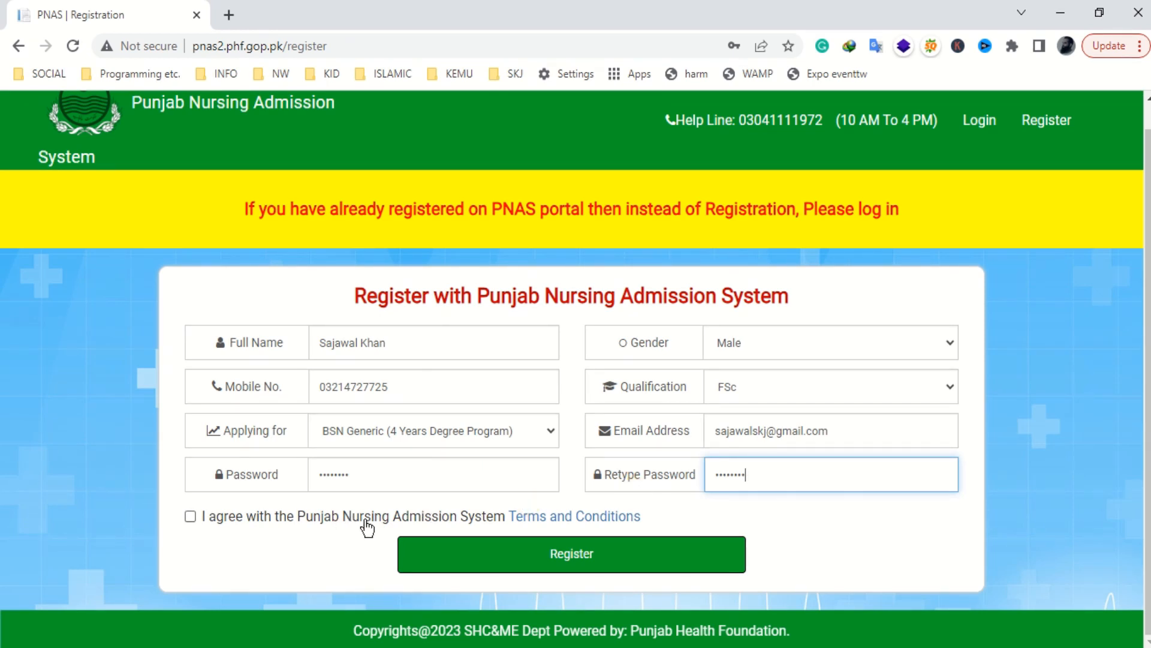
left_click(546, 525)
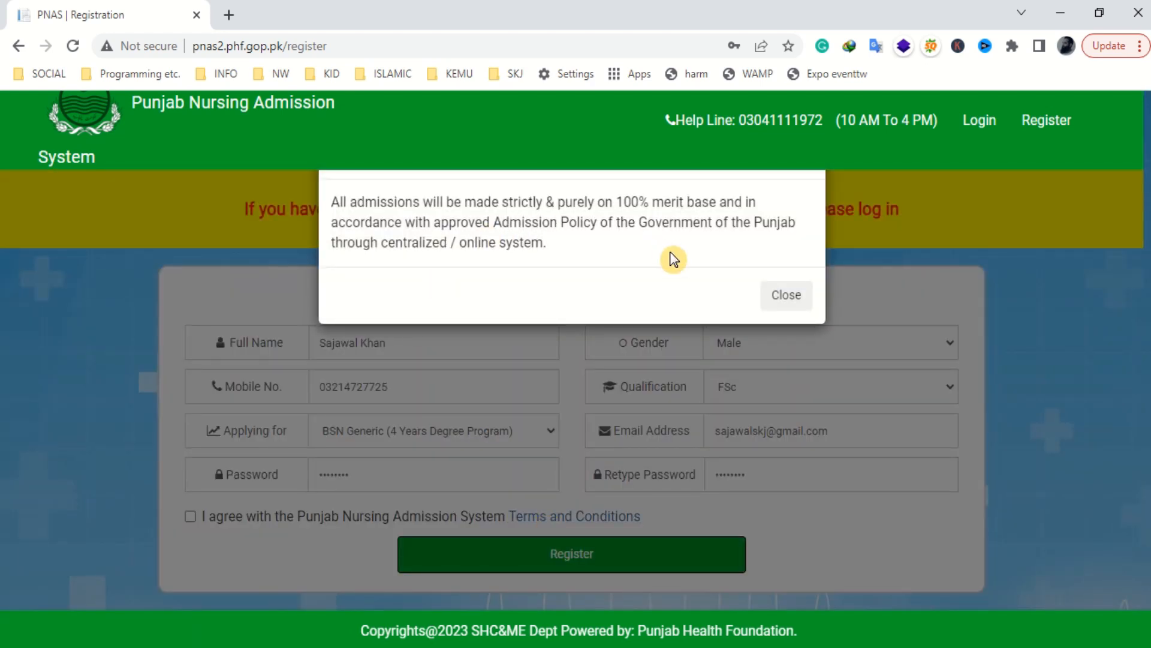
- Accept the terms, submit the registration, and save the login credentials in the browser
left_click(783, 295)
left_click(190, 516)
left_click(495, 557)
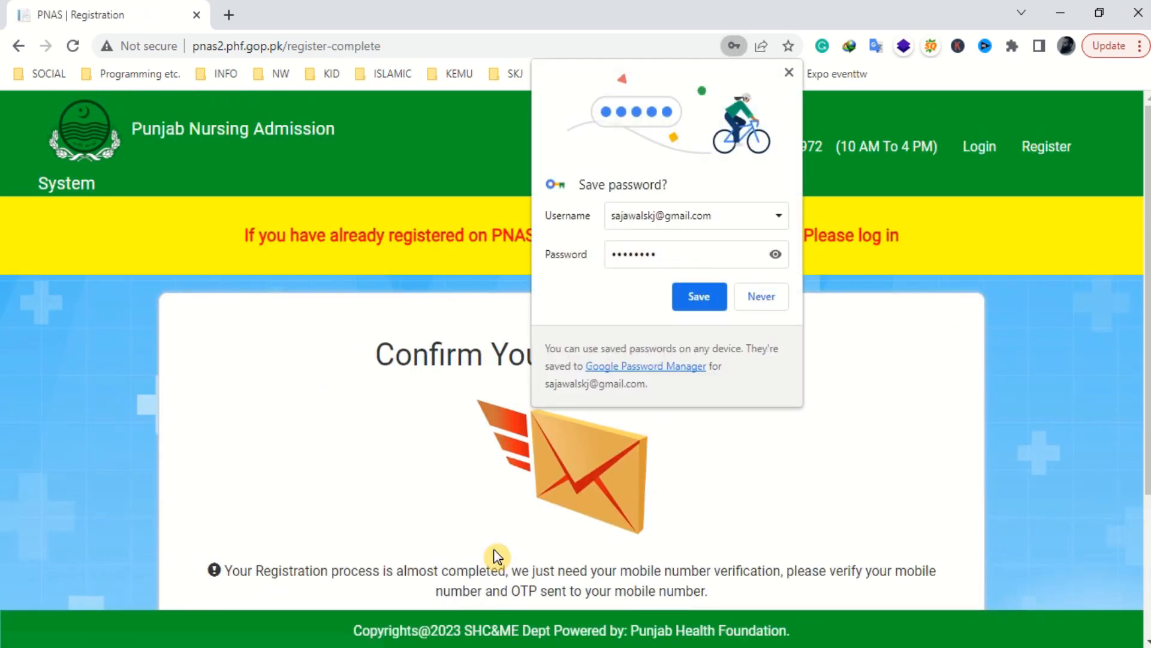
left_click(696, 301)
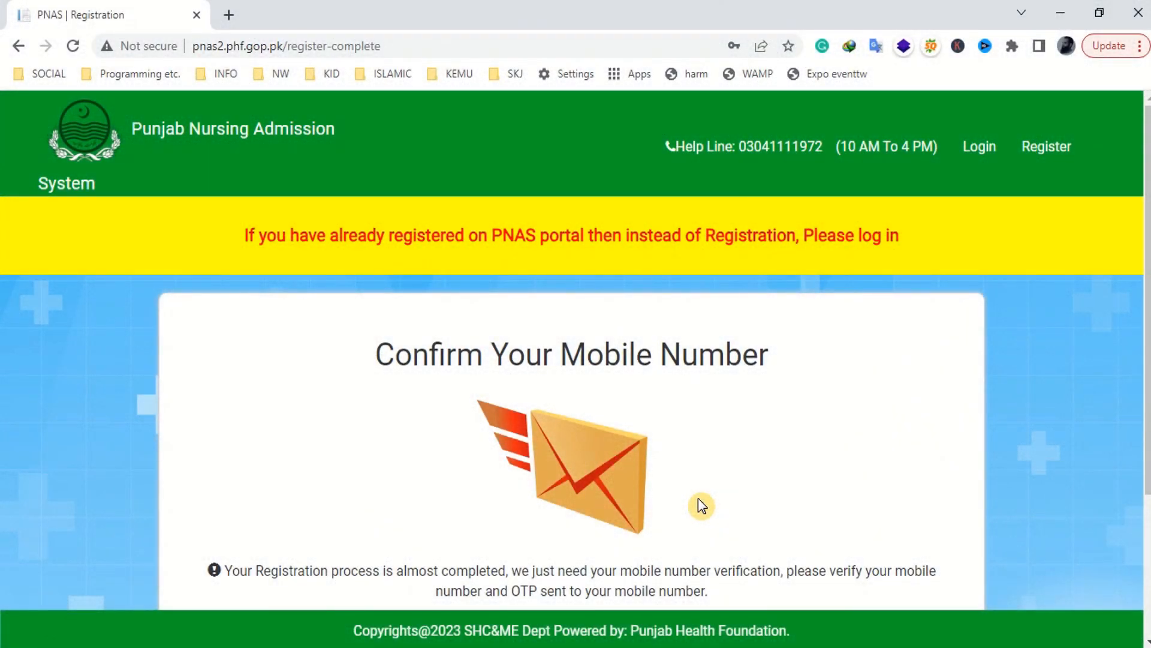
- Enter the mobile verification code and verify the mobile number
scroll(670, 485, "down", 2)
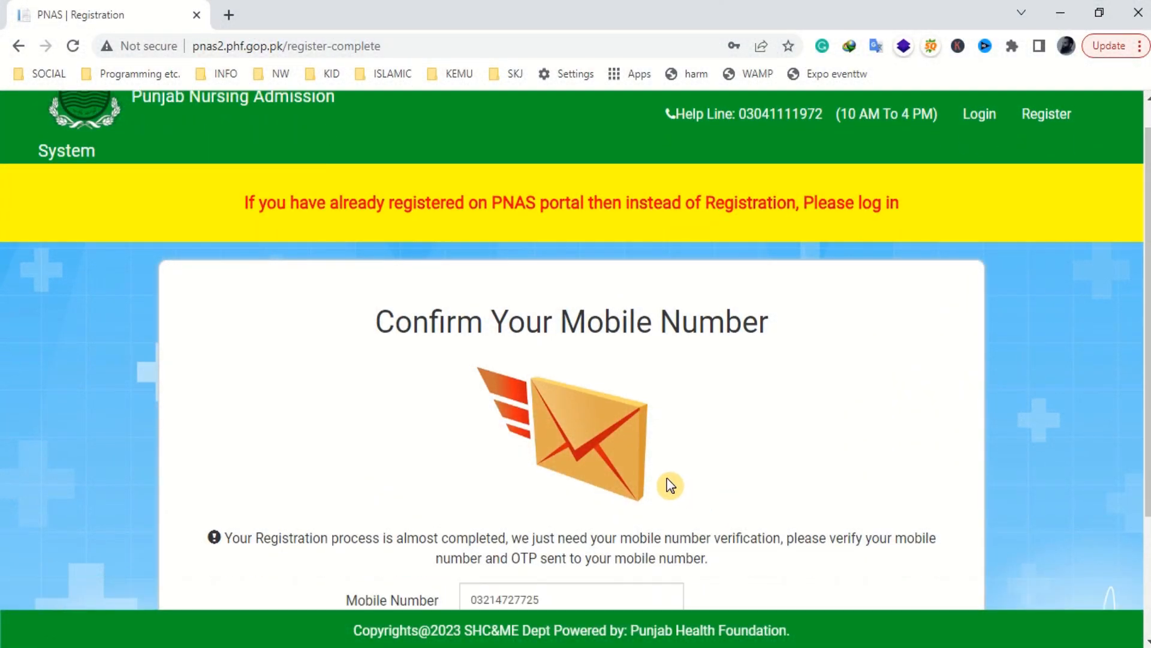
scroll(670, 486, "down", 3)
left_click(596, 455)
left_click(566, 506)
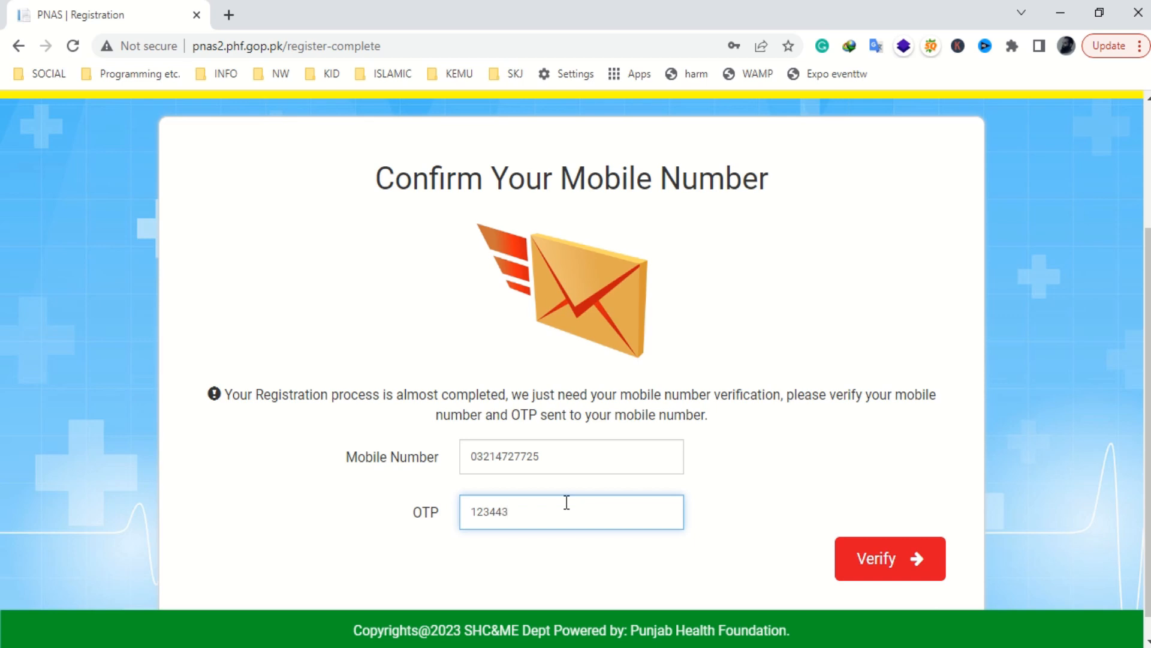
type("43")
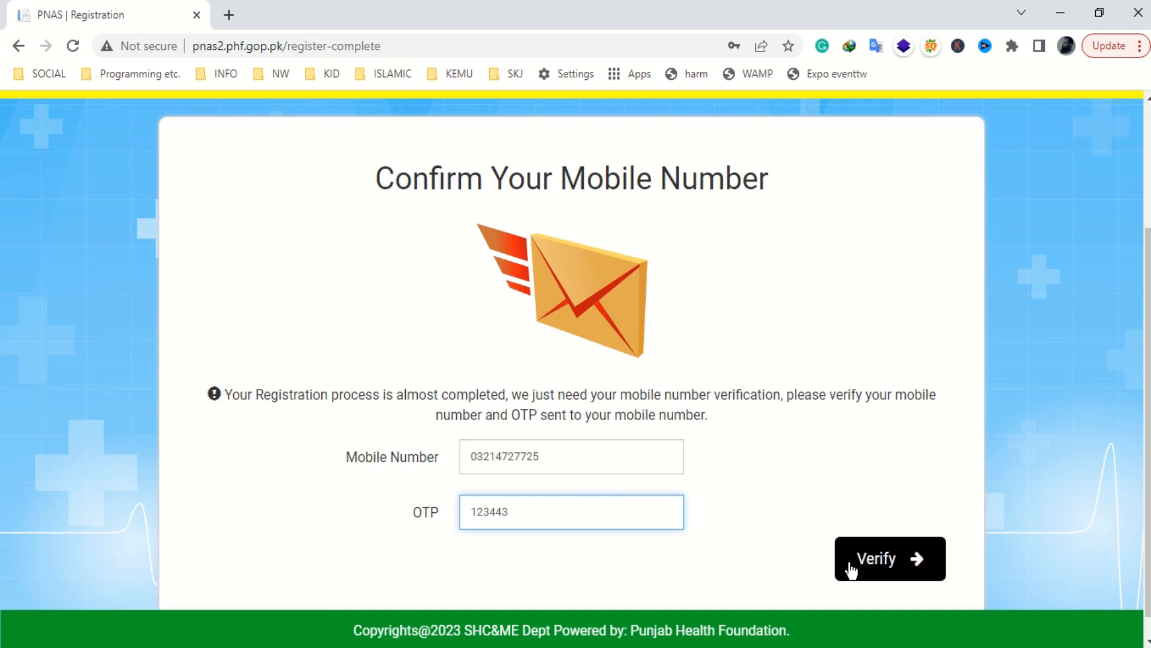
left_click_drag(540, 511, 428, 510)
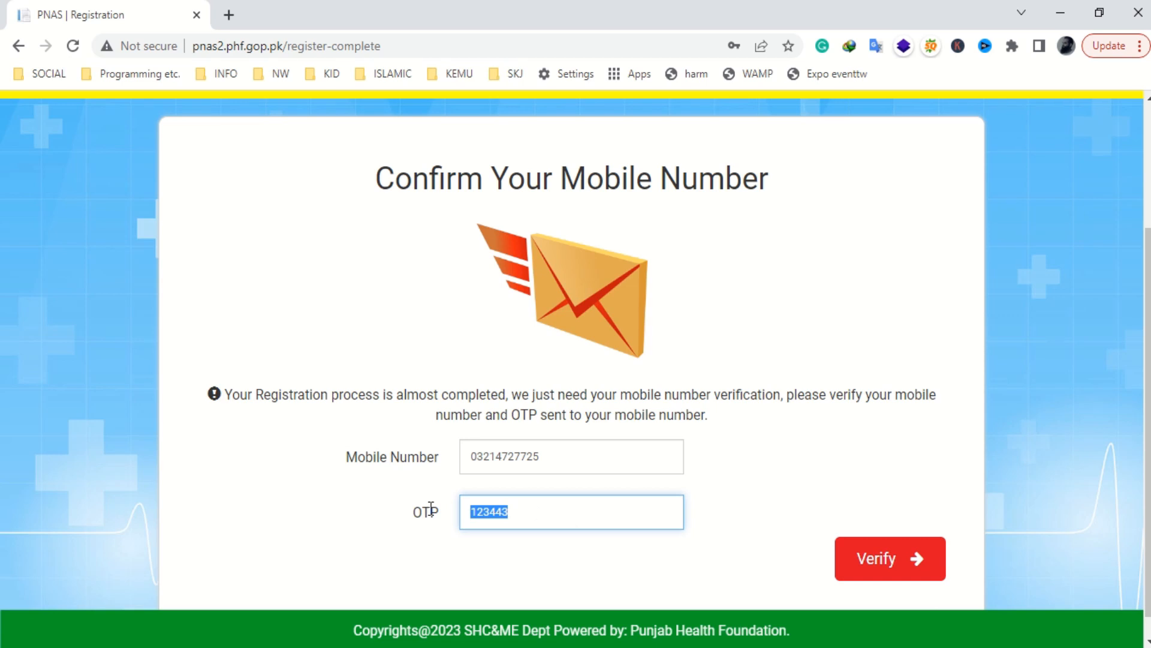
type("4")
left_click(873, 564)
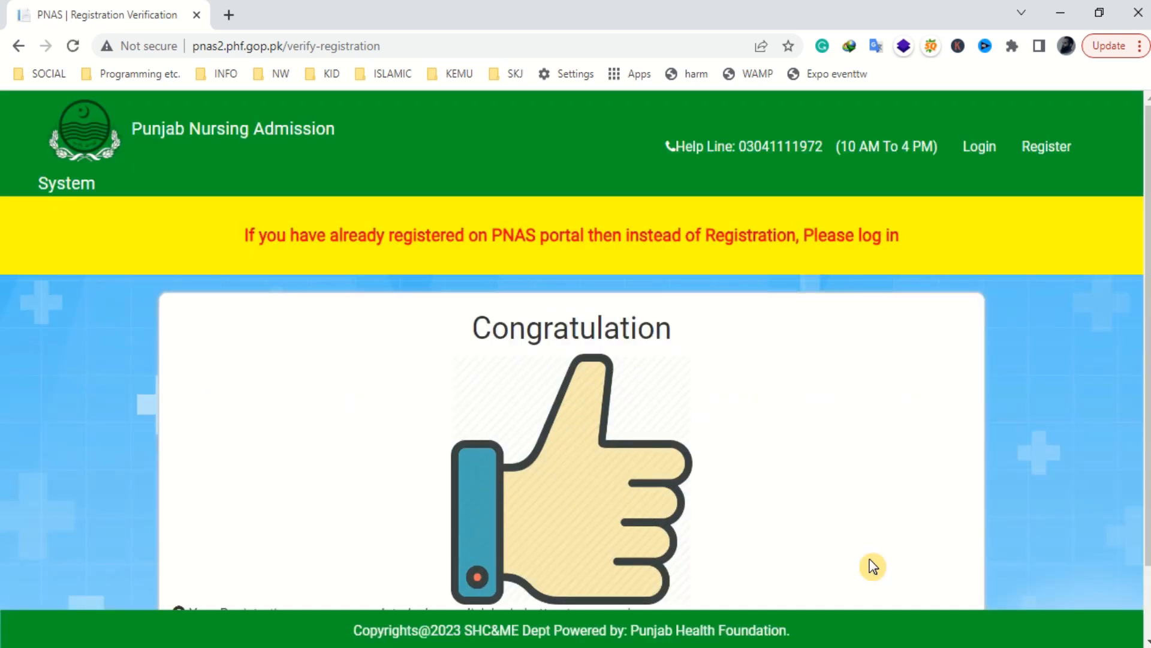
- Log in using the browser-saved email and password with Remember me ticked
scroll(591, 517, "down", 2)
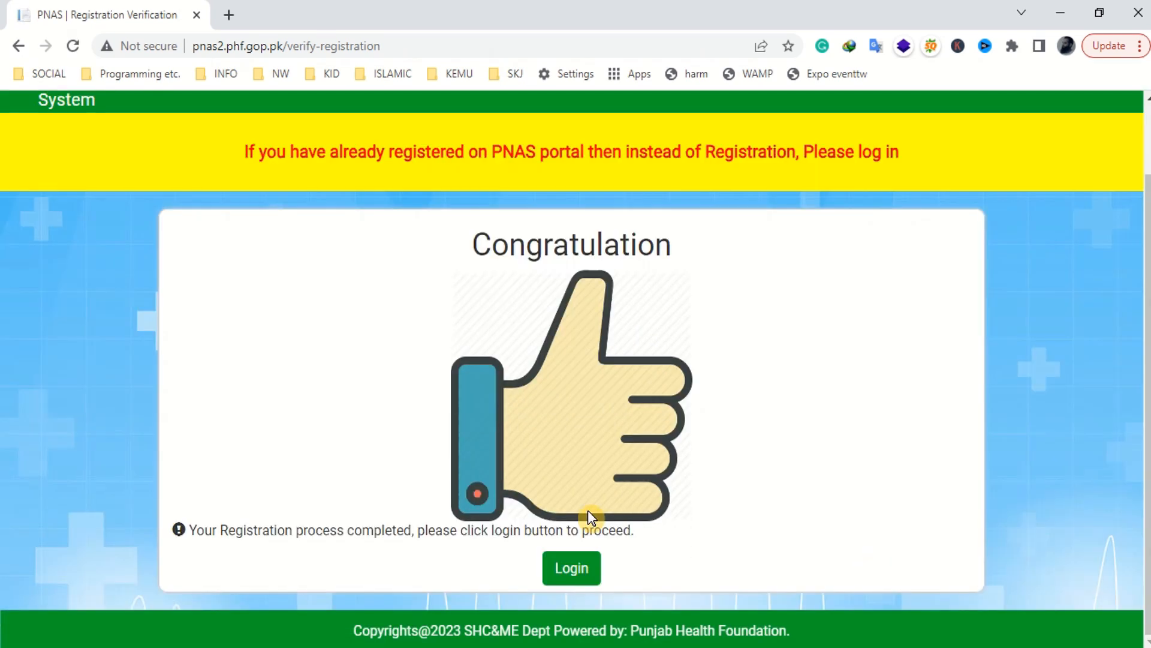
left_click(571, 577)
left_click(568, 394)
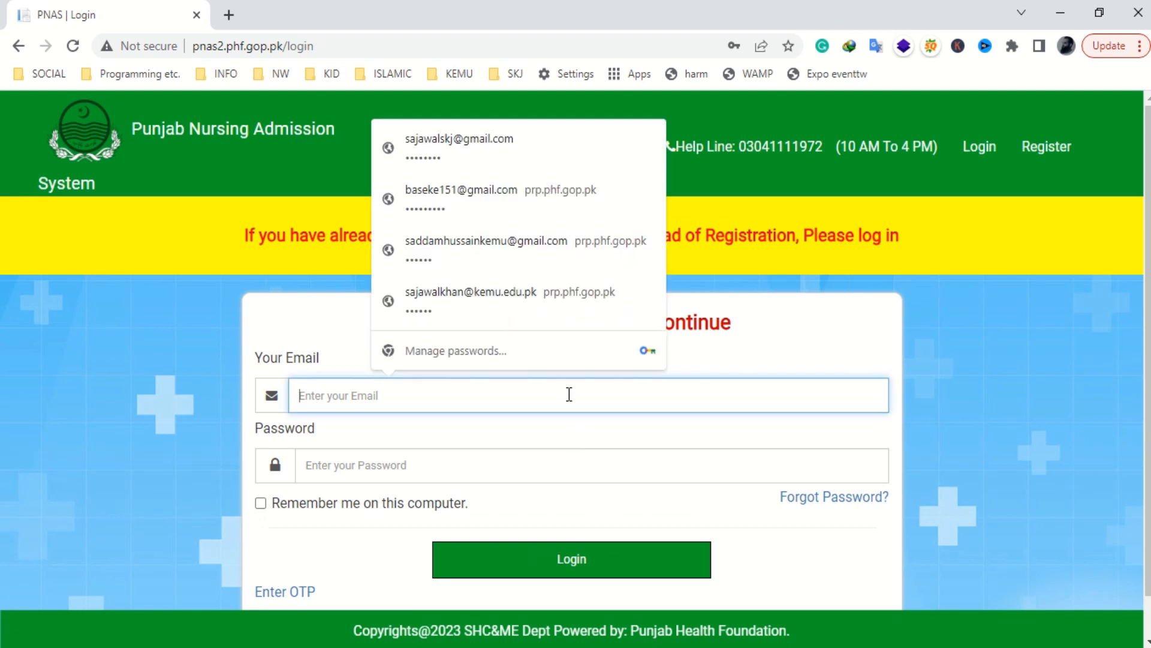
left_click(470, 150)
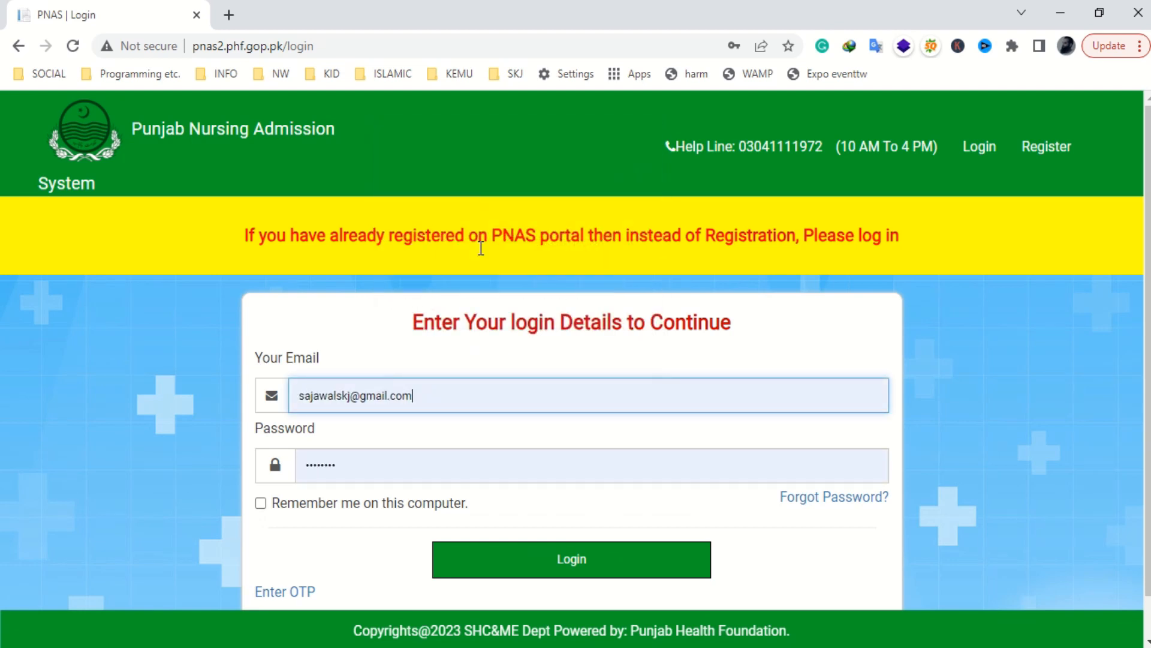
left_click(265, 508)
left_click(565, 574)
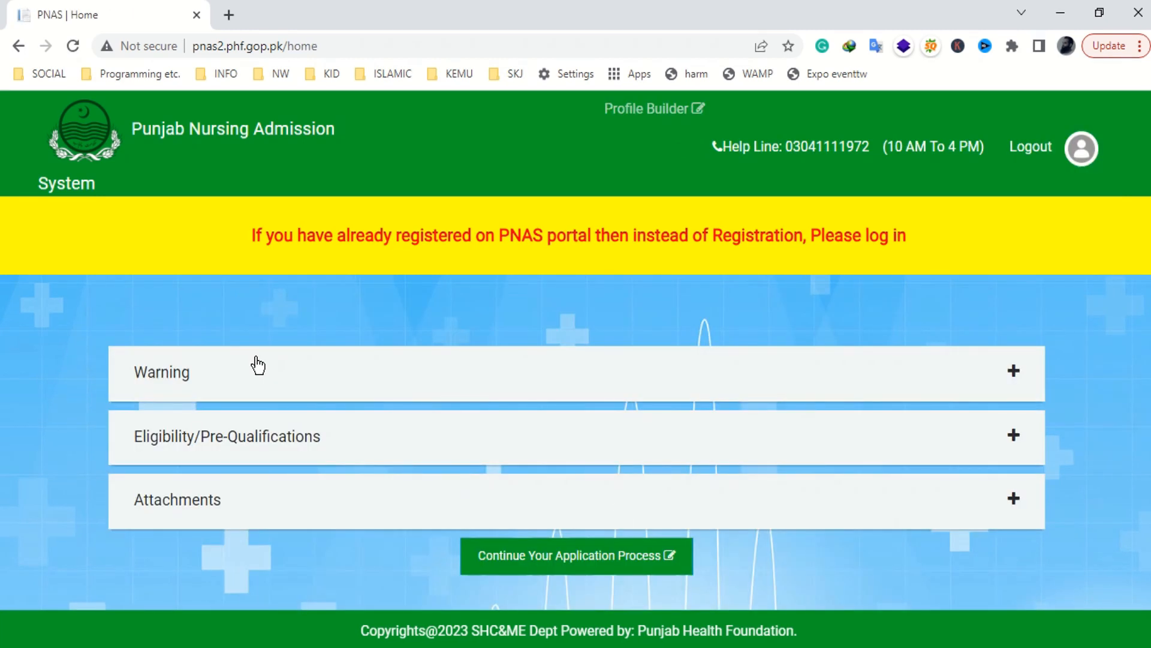
- Review the Warning and Eligibility requirements: Matric with Science, FSc marks, Punjab domicile, female-only, age limit
left_click(1011, 370)
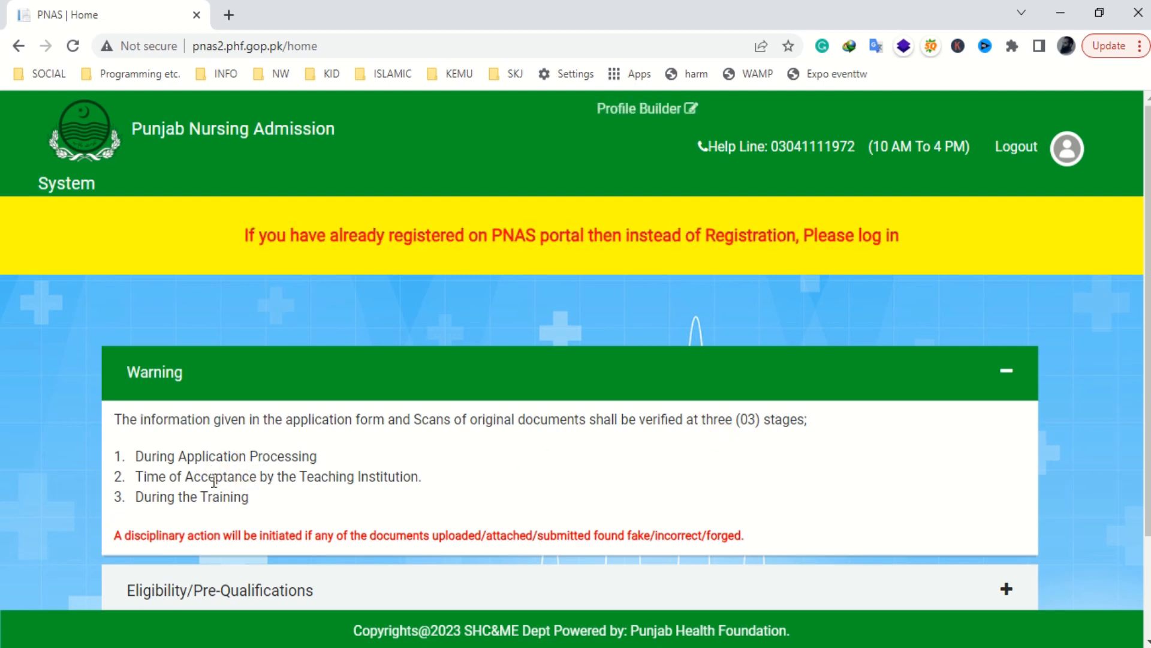
scroll(376, 480, "down", 2)
left_click(1004, 464)
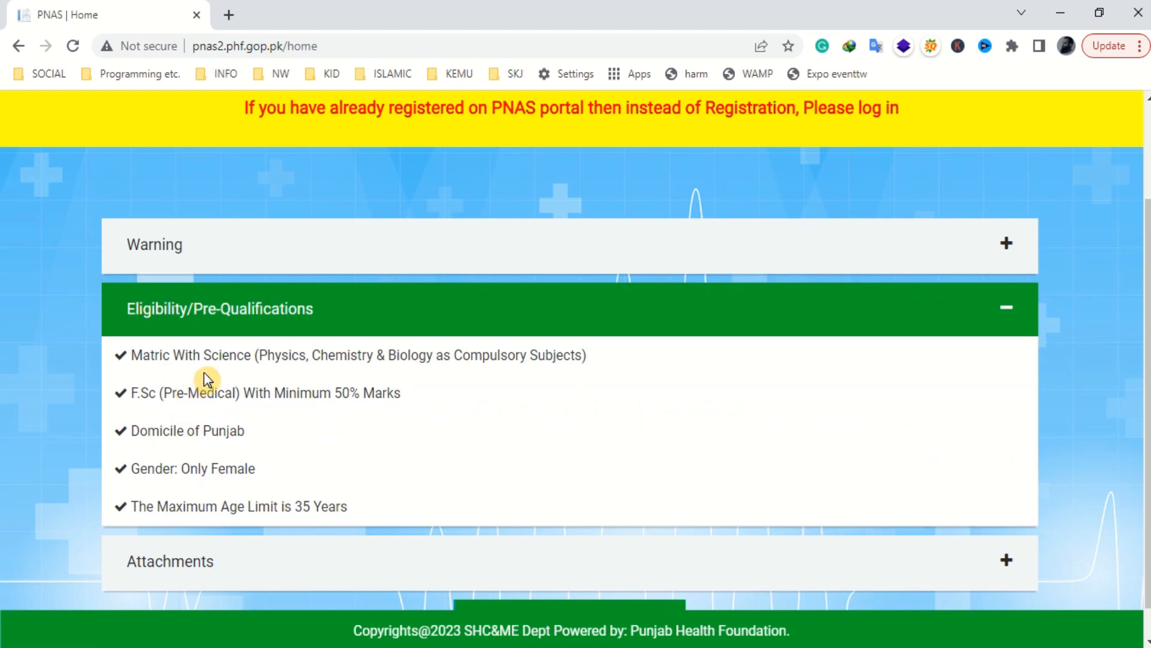
double_click(135, 356)
left_click_drag(192, 358, 264, 358)
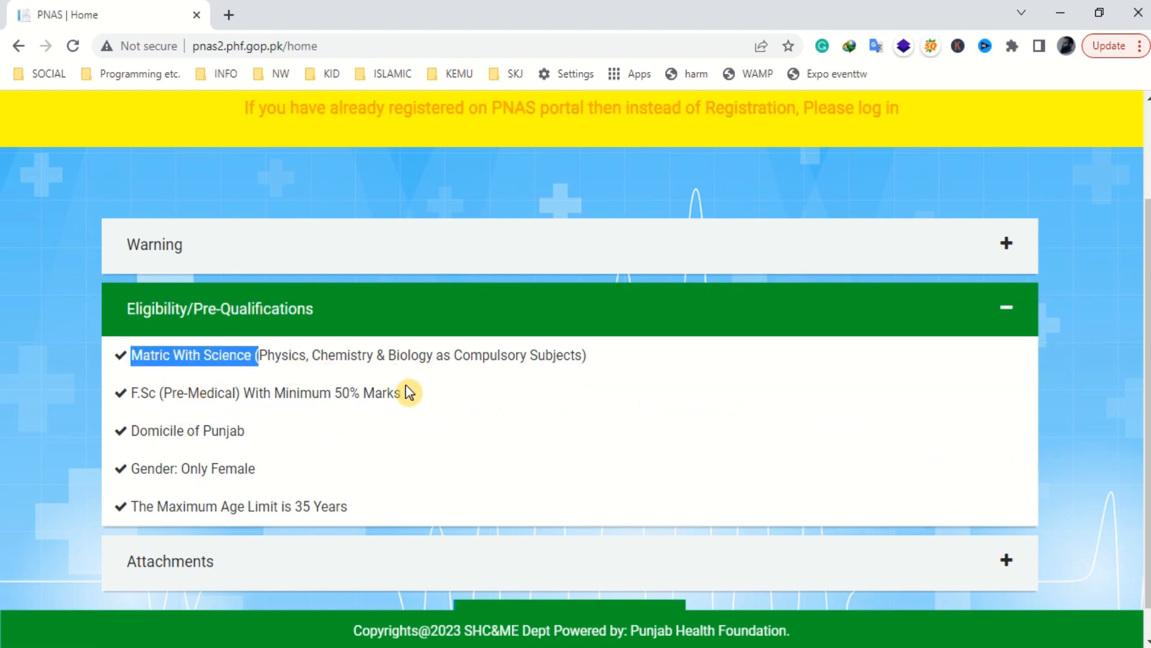
left_click_drag(133, 392, 397, 389)
left_click_drag(148, 430, 239, 431)
left_click_drag(155, 468, 277, 473)
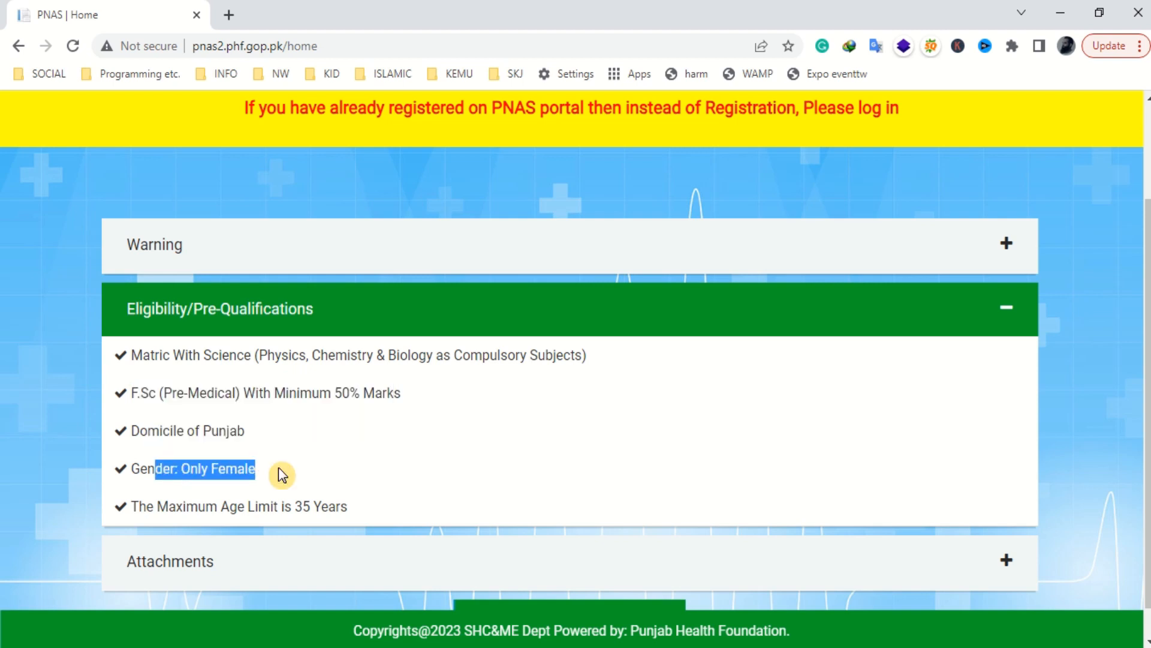
left_click_drag(155, 506, 298, 506)
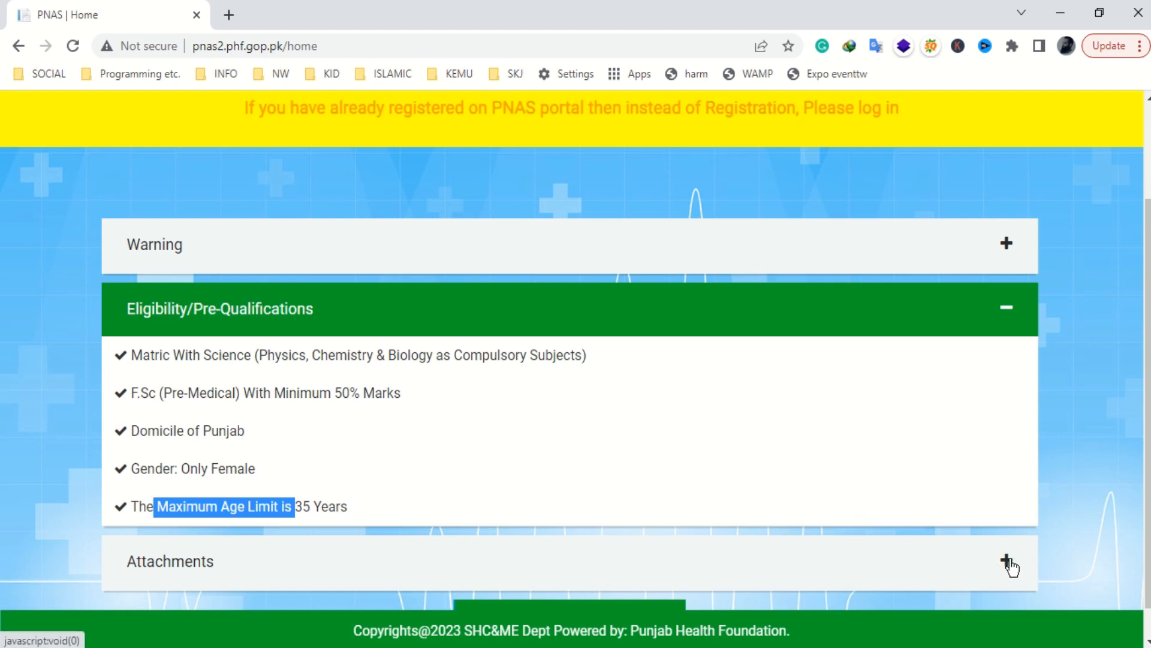
- Review required attachments (blue-background photo, CNIC both sides, domicile, degrees) and continue the application
left_click(1008, 562)
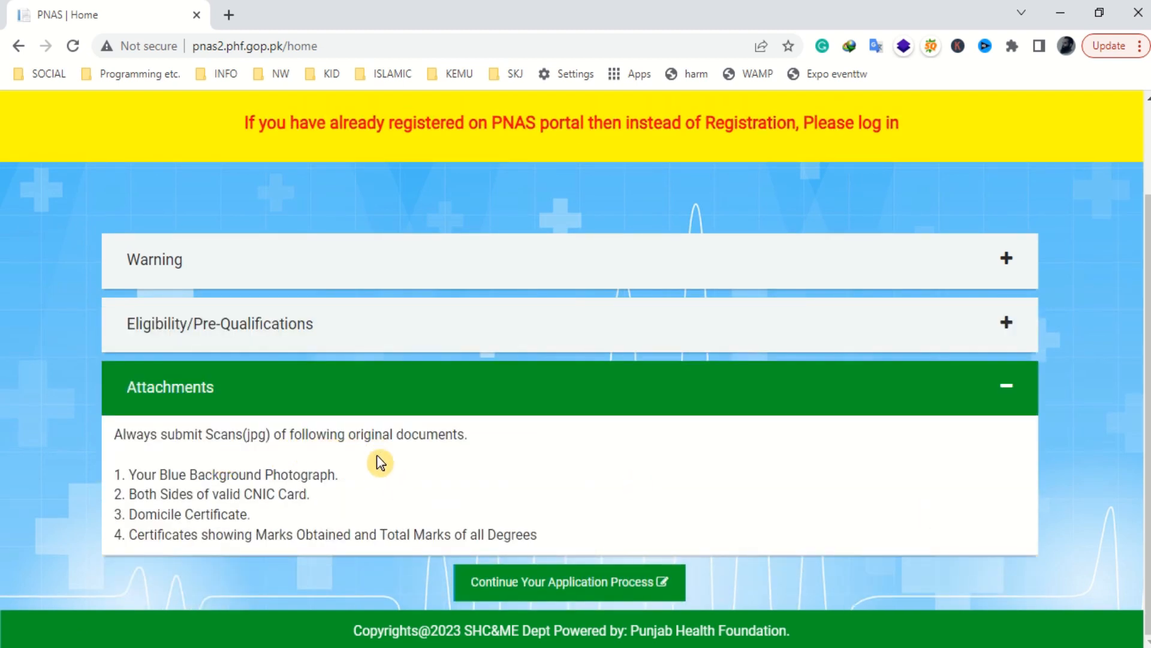
left_click_drag(182, 475, 298, 475)
left_click_drag(149, 495, 170, 496)
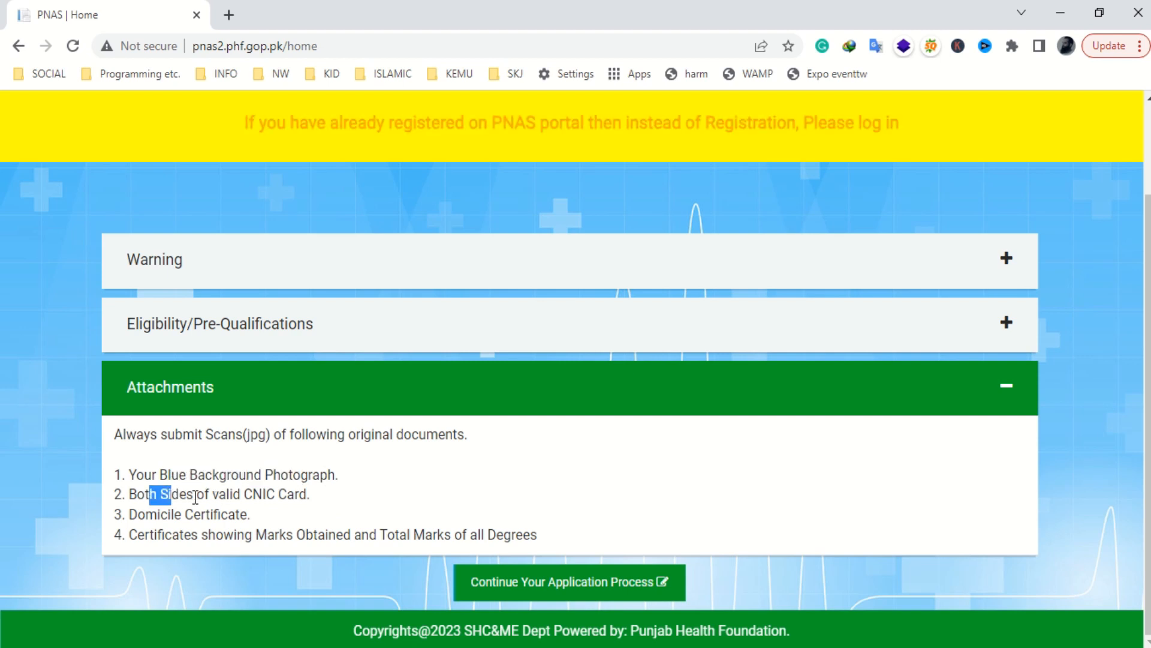
double_click(252, 495)
left_click(142, 511)
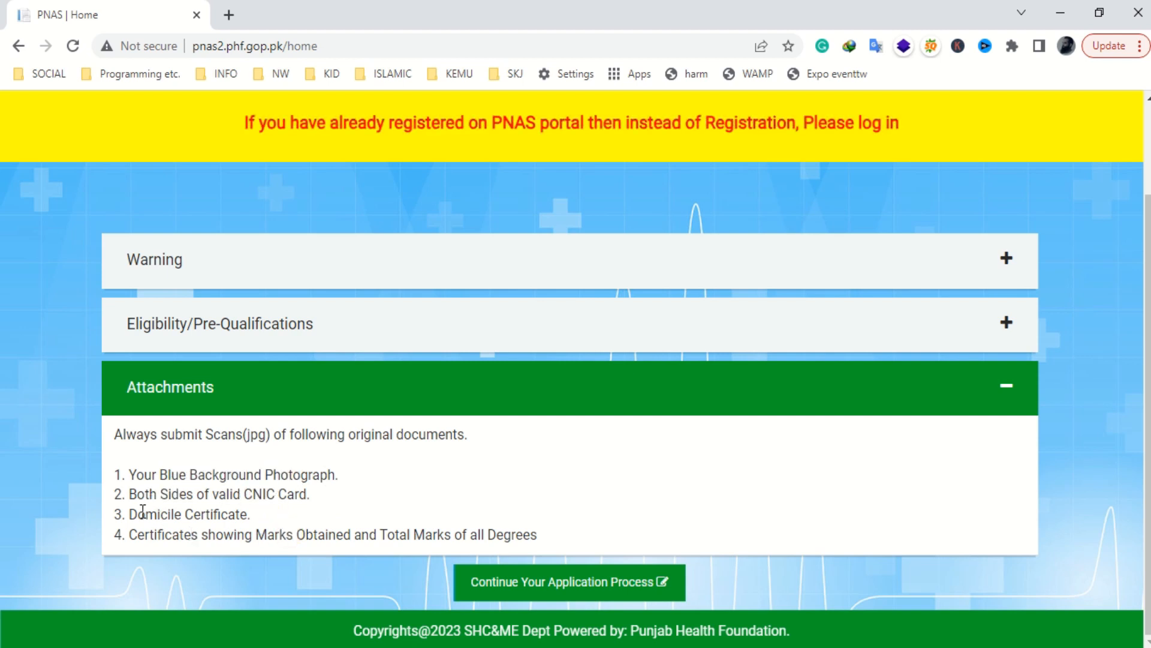
double_click(142, 510)
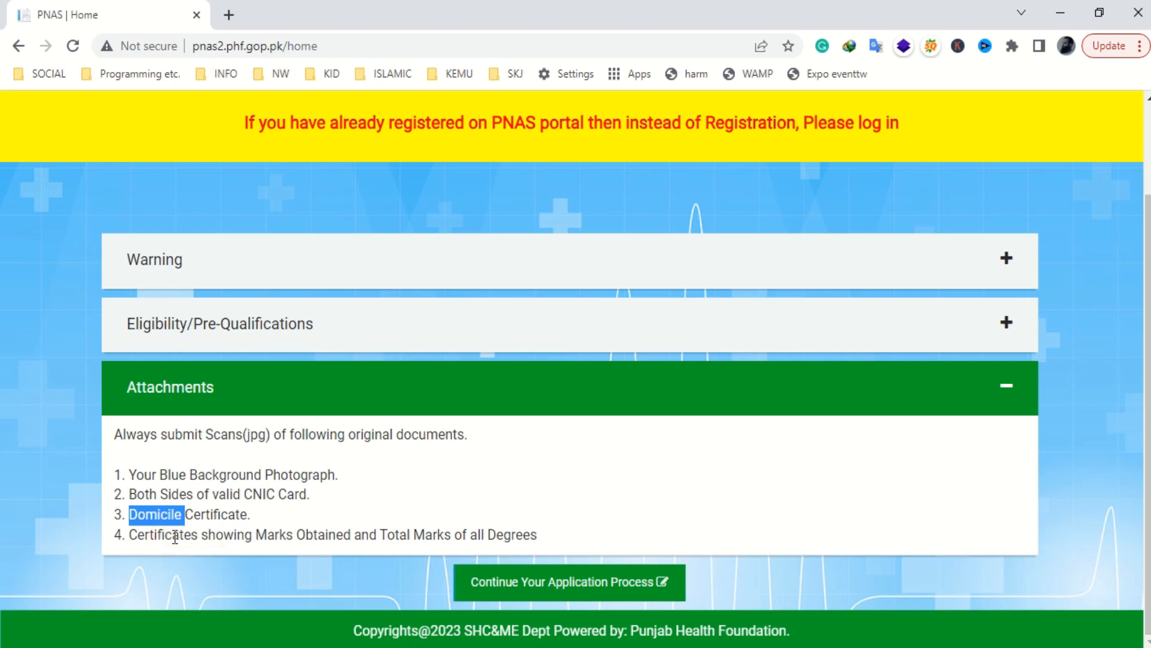
double_click(520, 535)
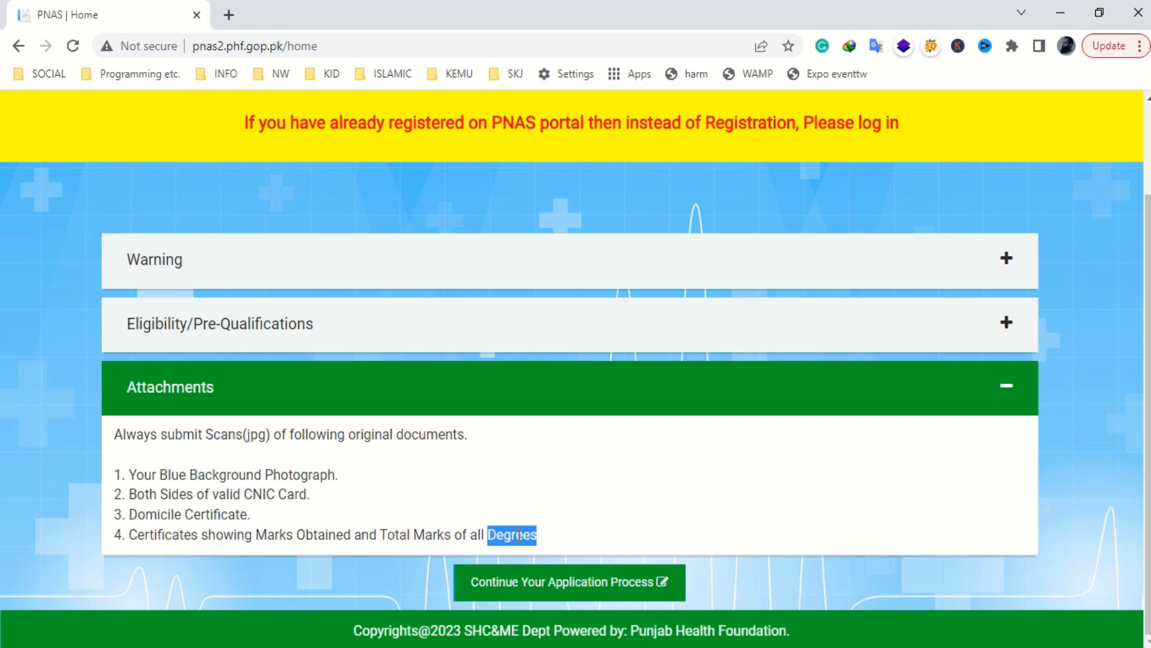
left_click(536, 575)
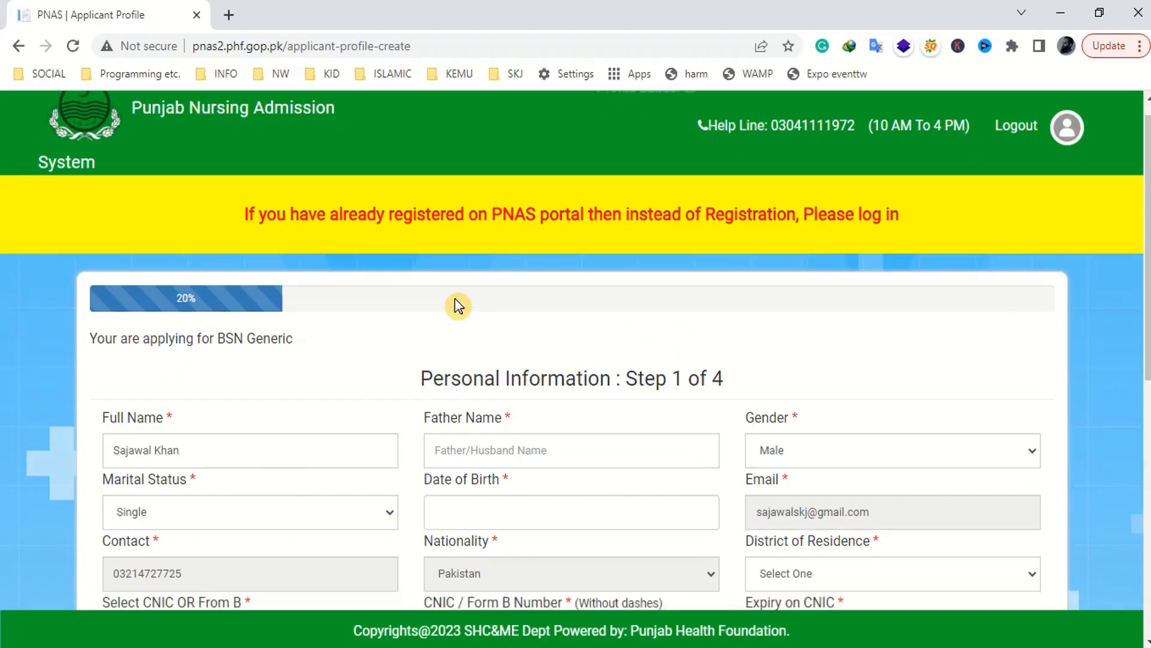
- Enter the father's name and keep gender Male and marital status Single
scroll(457, 305, "down", 3)
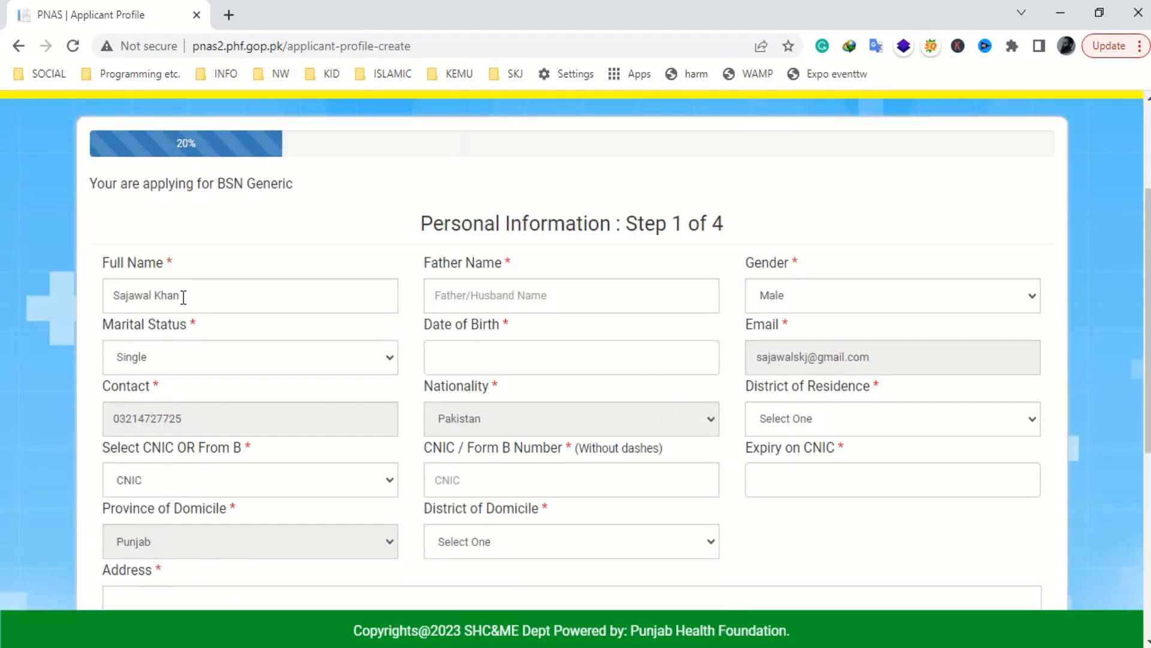
left_click(439, 297)
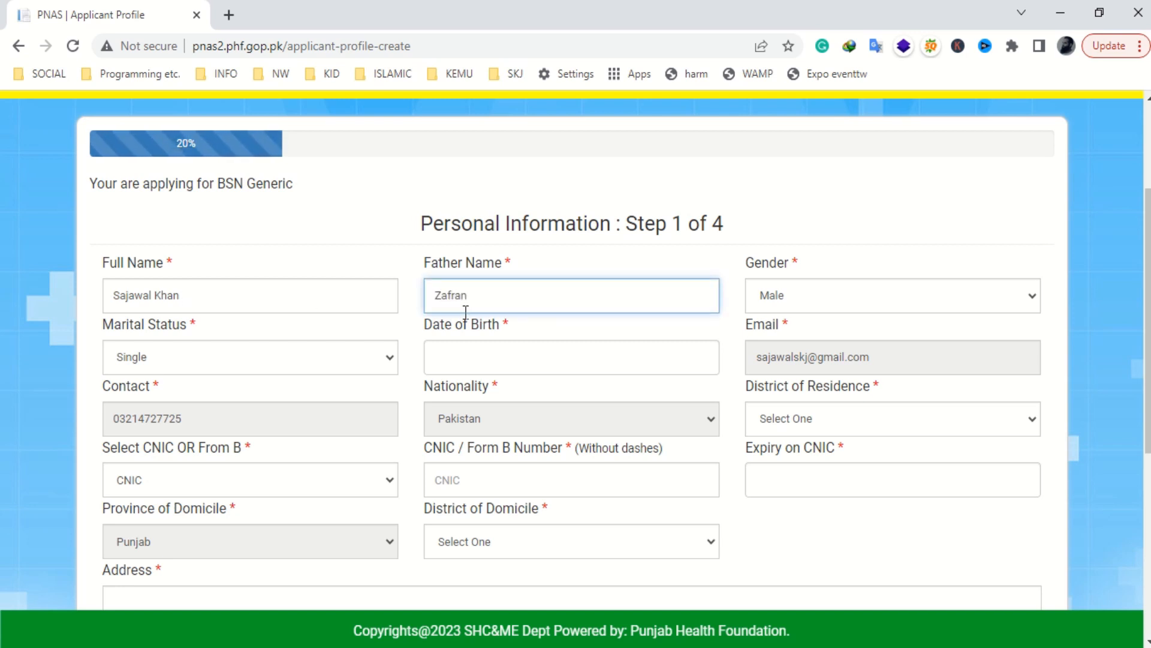
key("Tab")
left_click(981, 300)
left_click(981, 300)
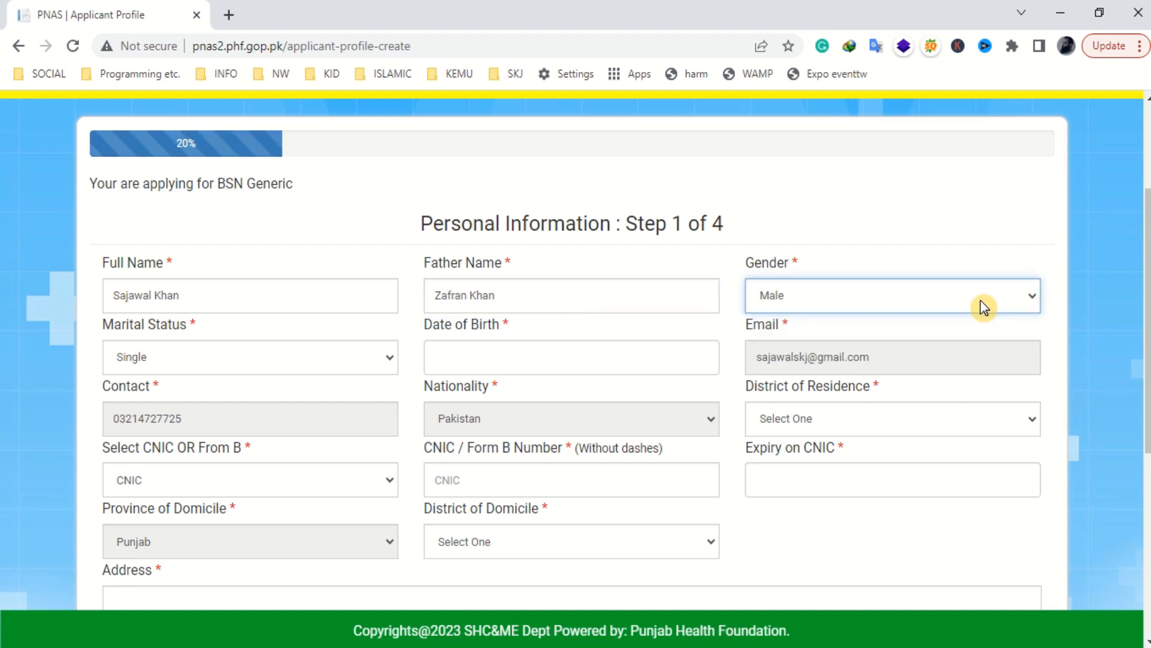
left_click(391, 359)
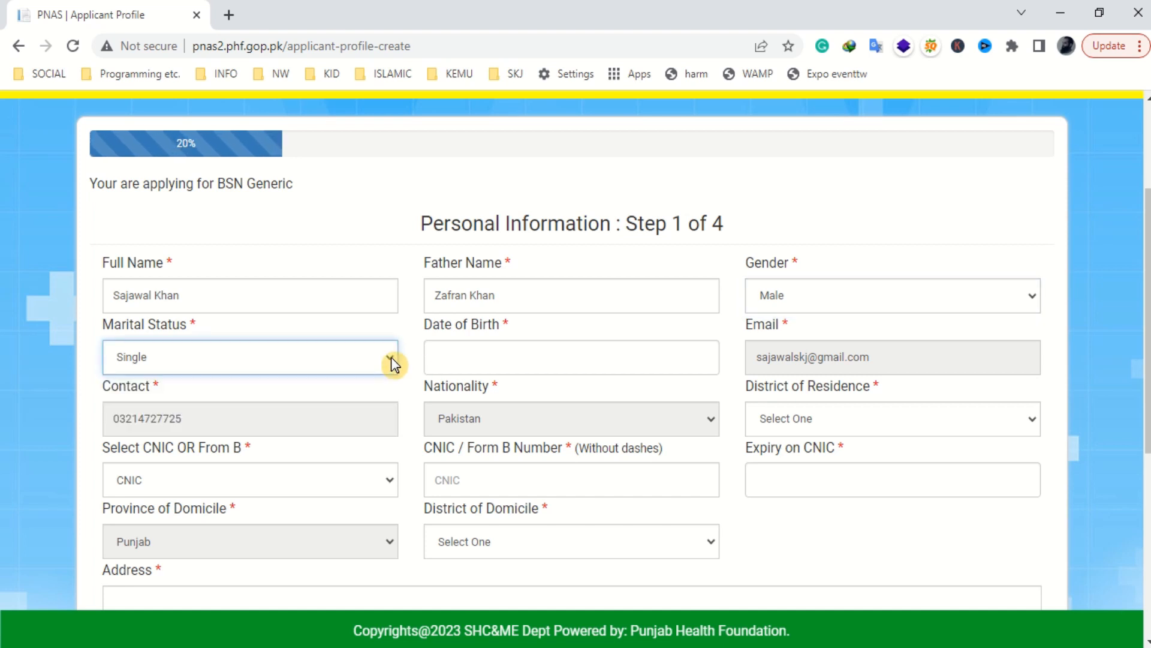
left_click(472, 355)
- Set the date of birth to 29/09/2000
left_click(471, 356)
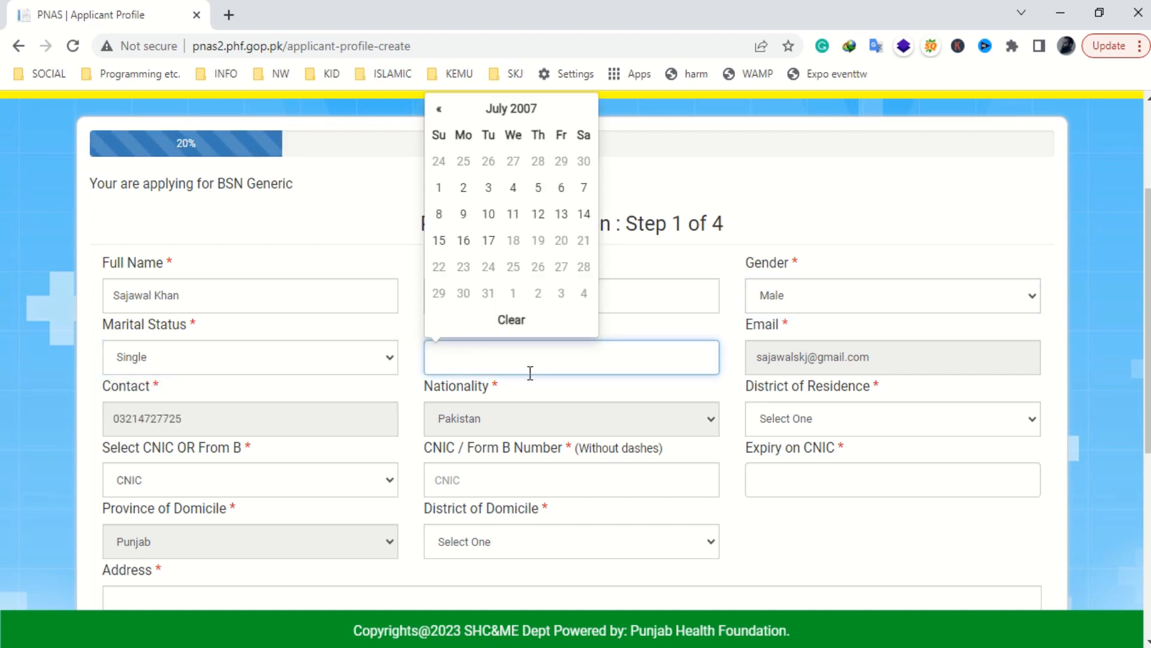
left_click(512, 109)
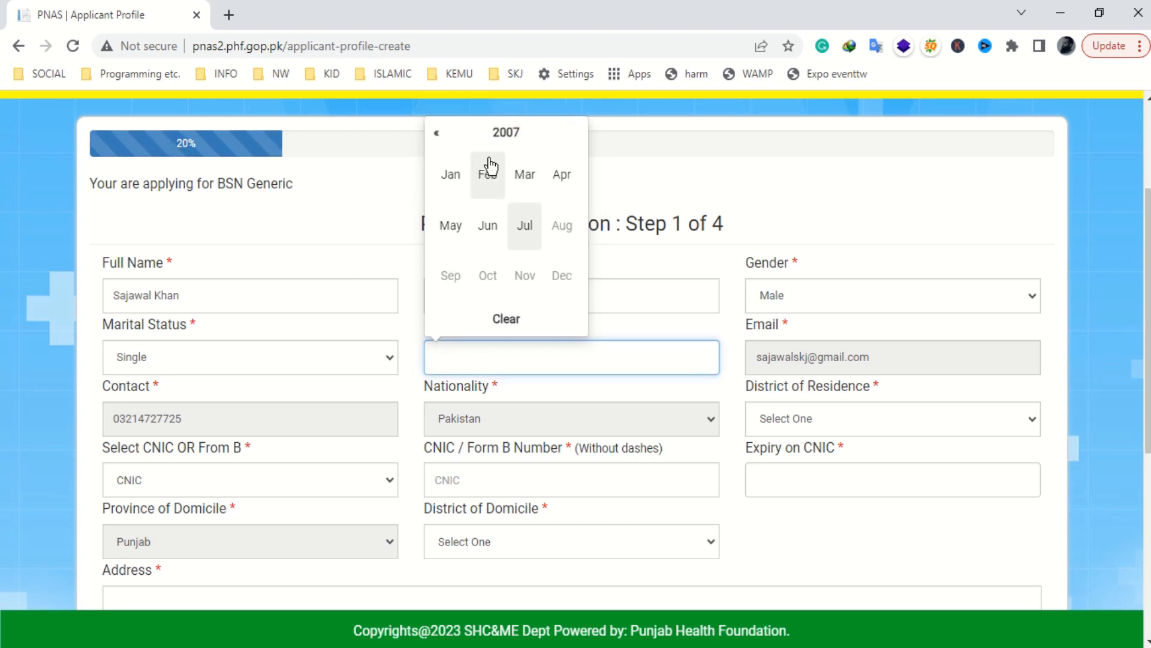
left_click(503, 133)
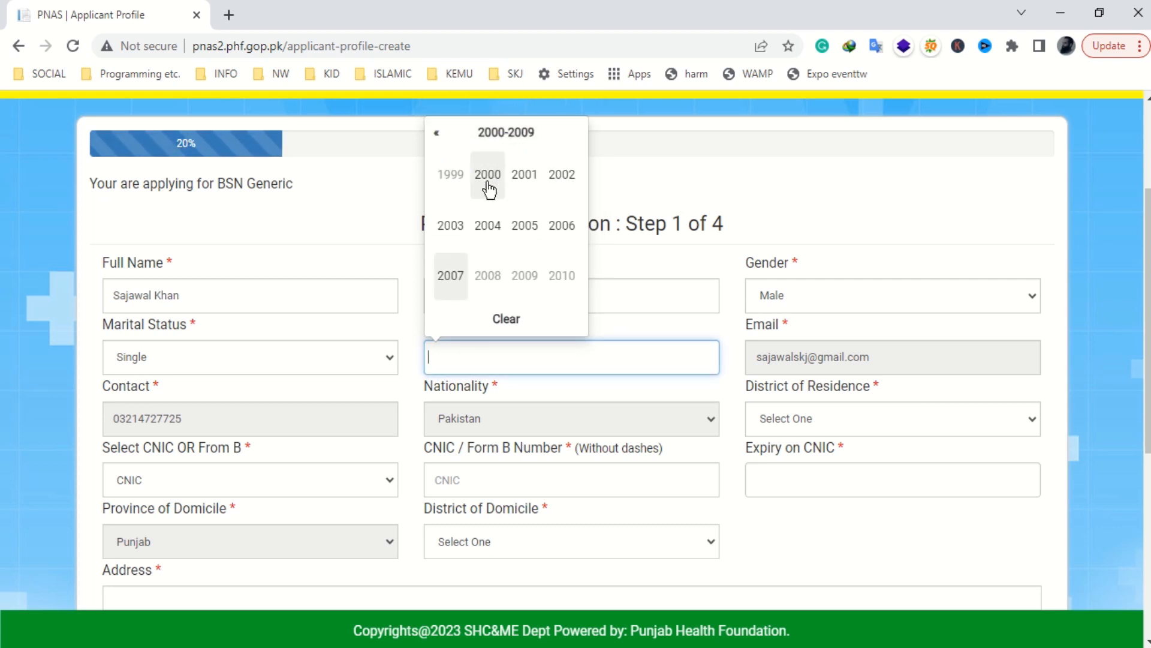
scroll(496, 218, "up", 2)
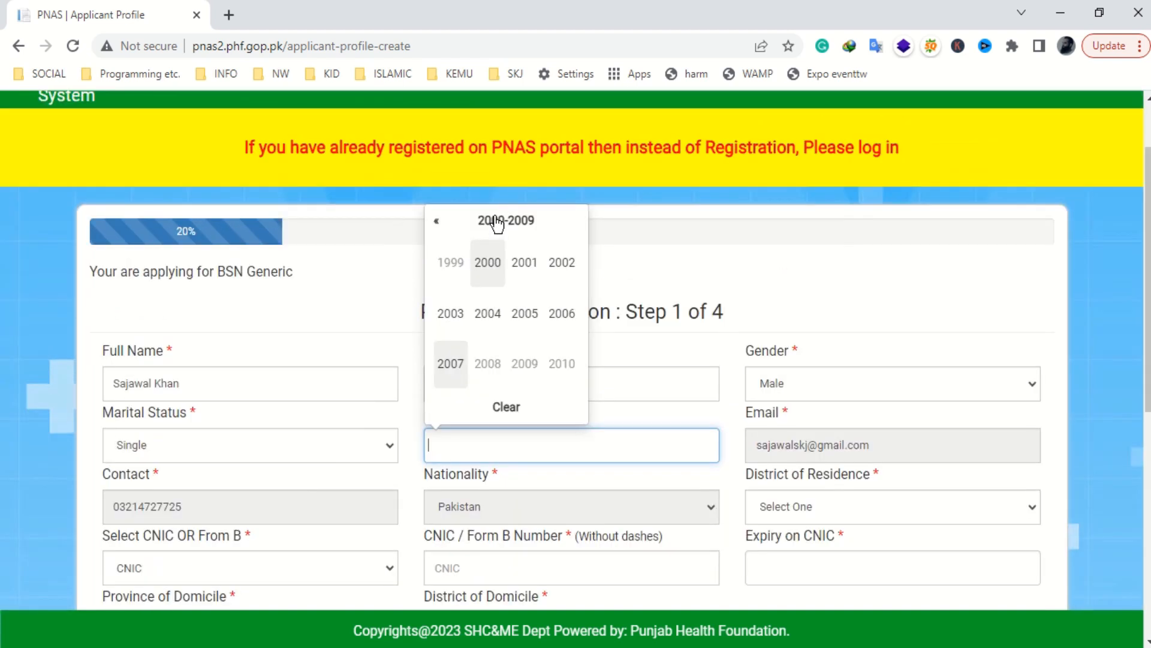
left_click(495, 264)
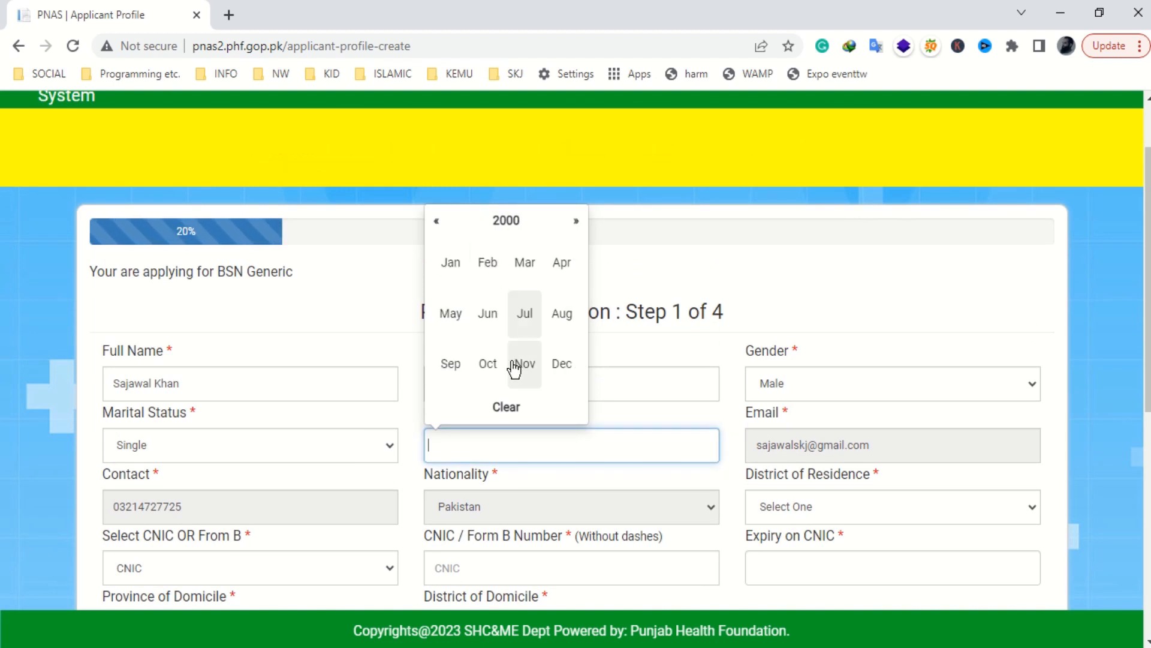
left_click(460, 371)
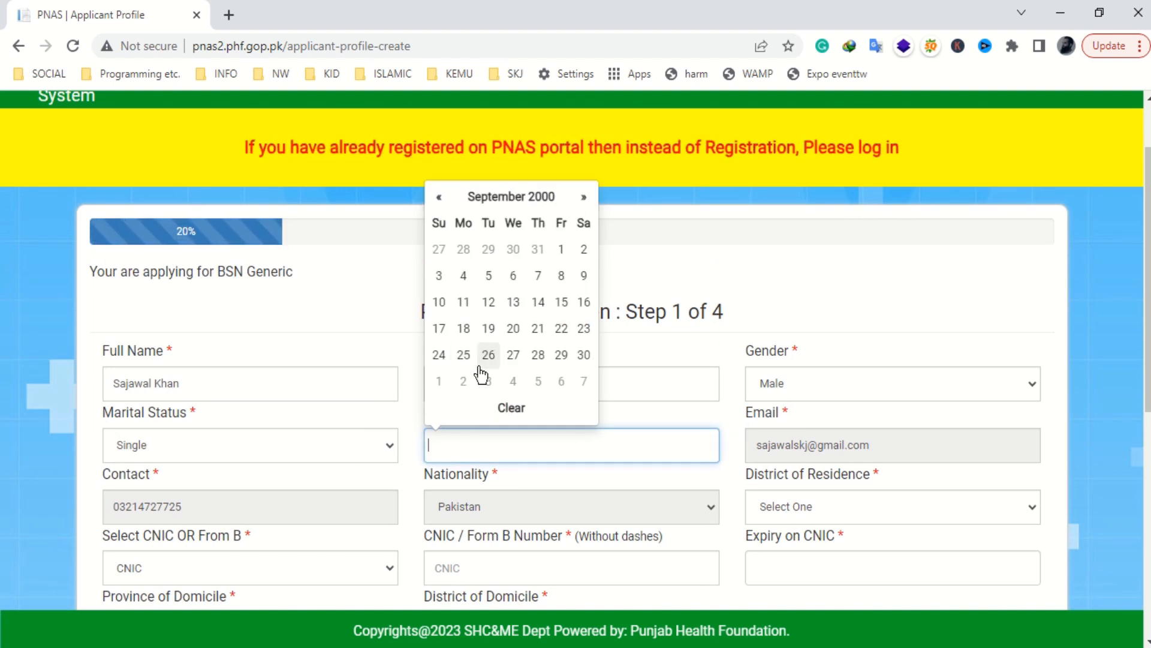
left_click(562, 354)
scroll(632, 393, "down", 1)
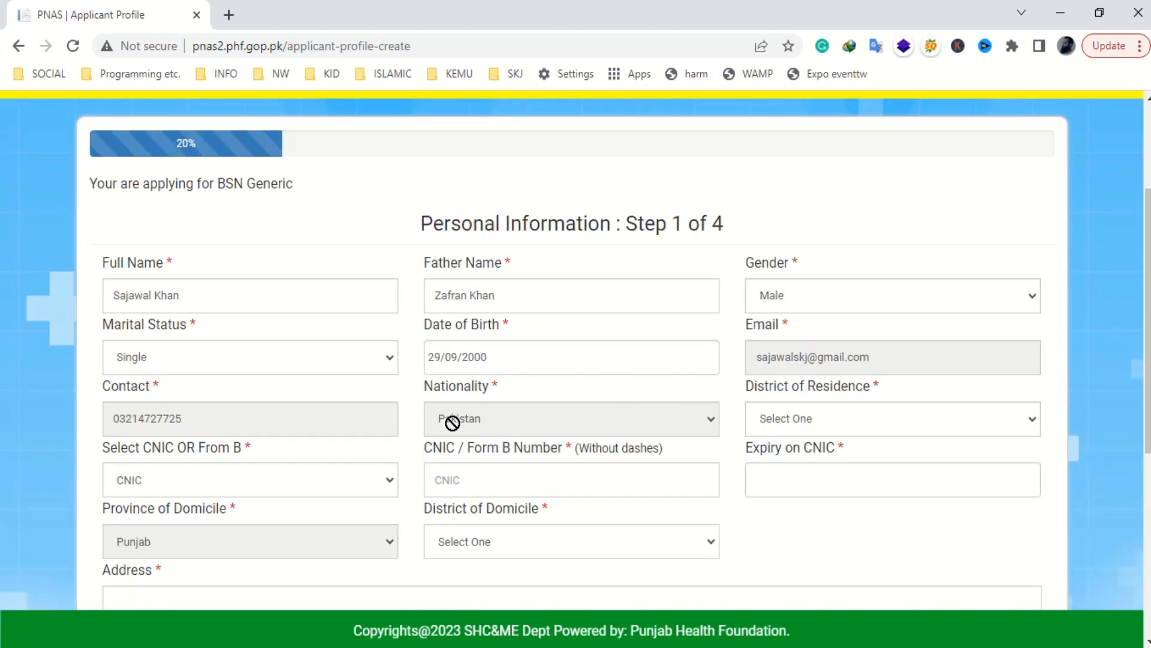
scroll(833, 422, "down", 1)
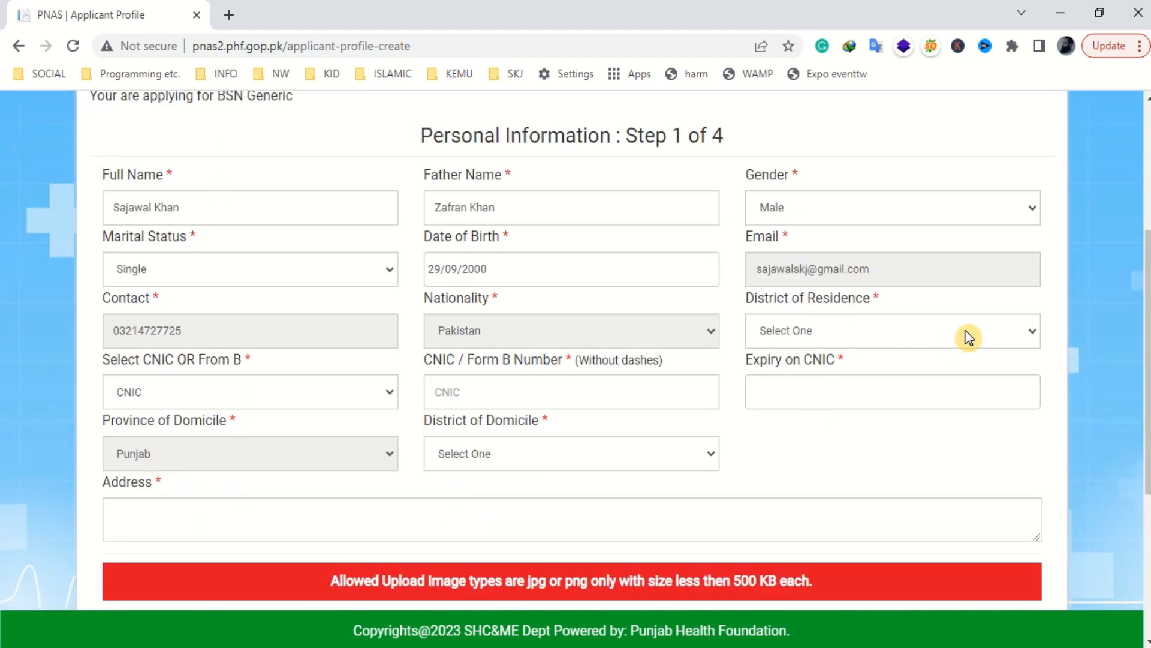
- Set district of residence to Lahore, keep document type CNIC, and enter the CNIC number without dashes
left_click(970, 335)
key("l")
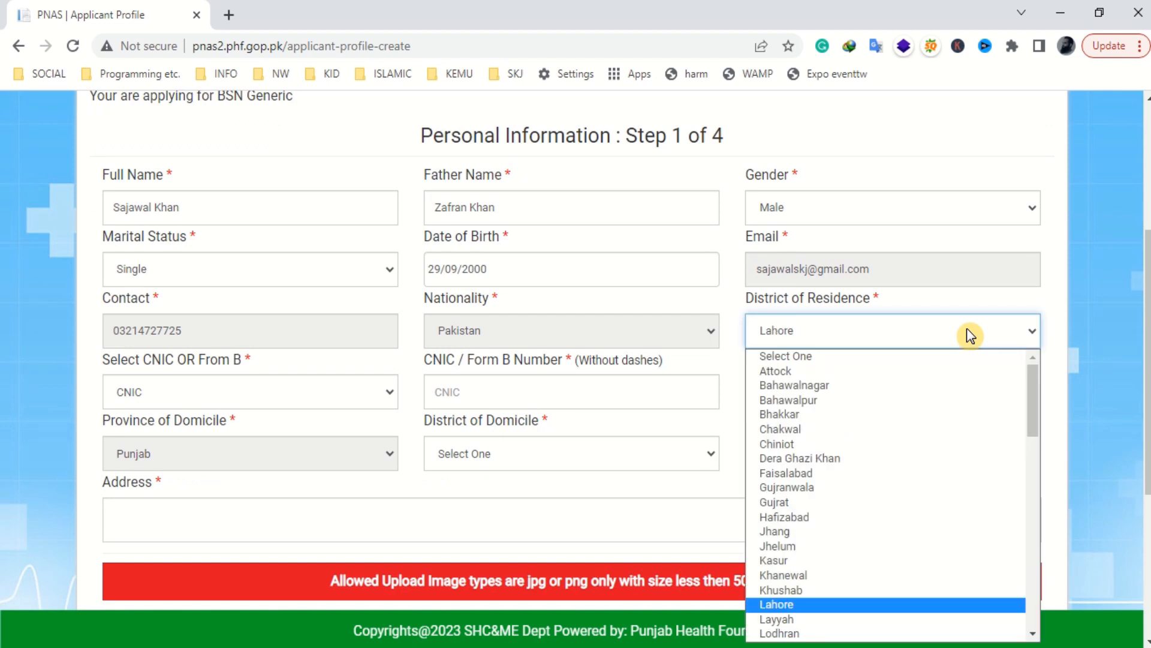
key("Return")
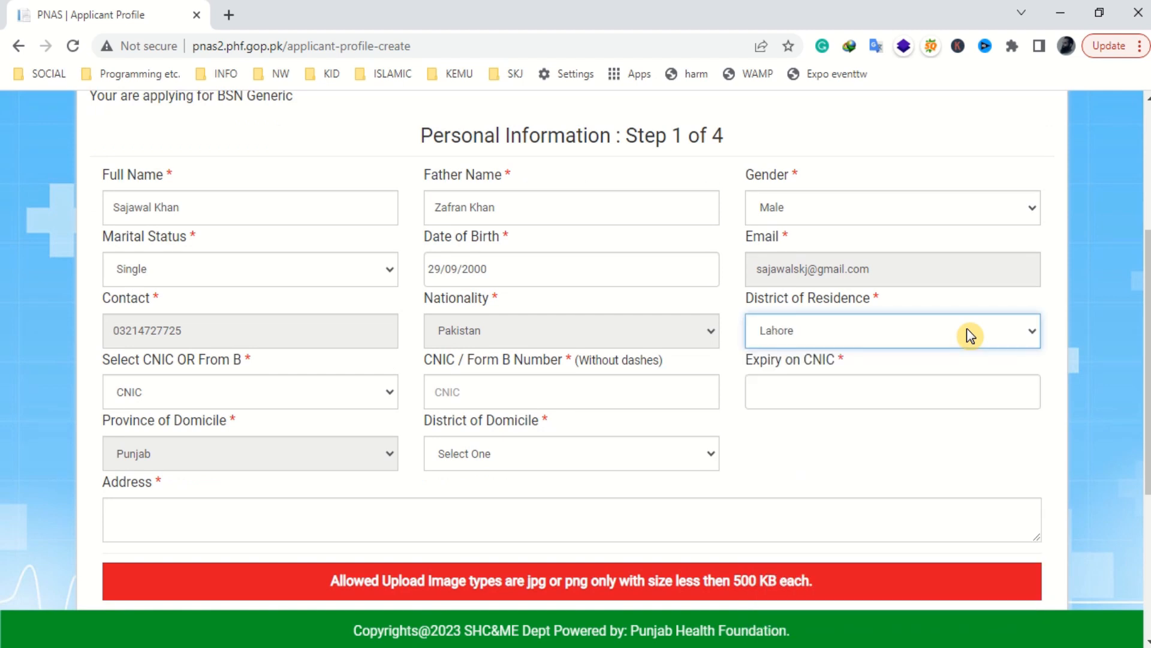
left_click(258, 391)
left_click(201, 416)
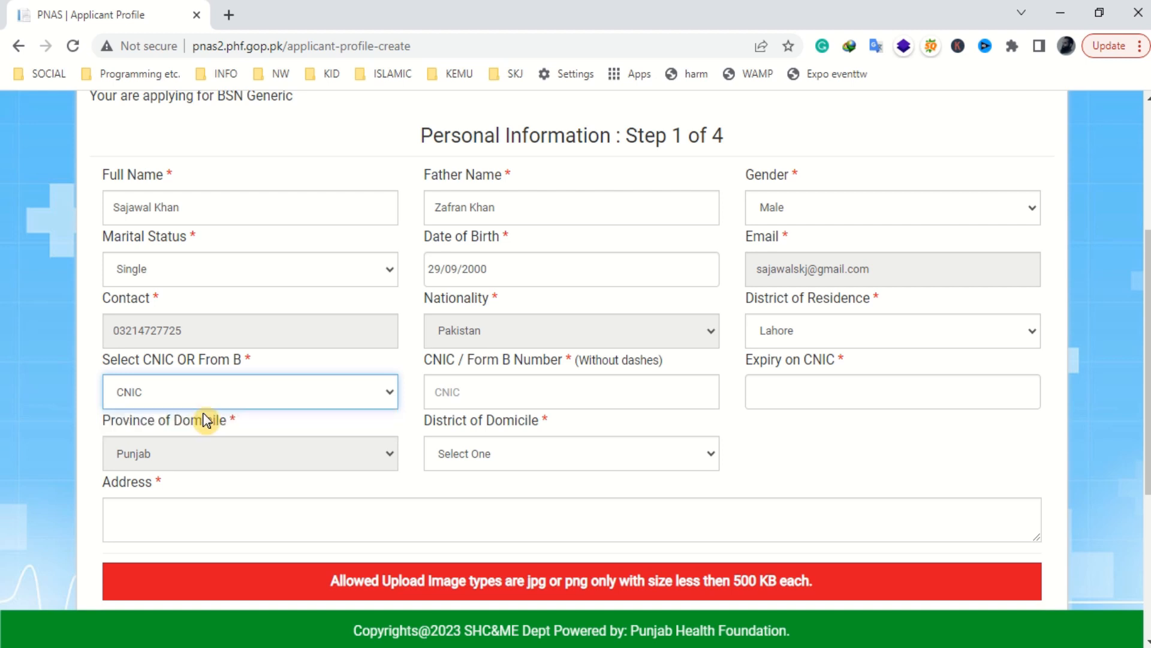
left_click(493, 384)
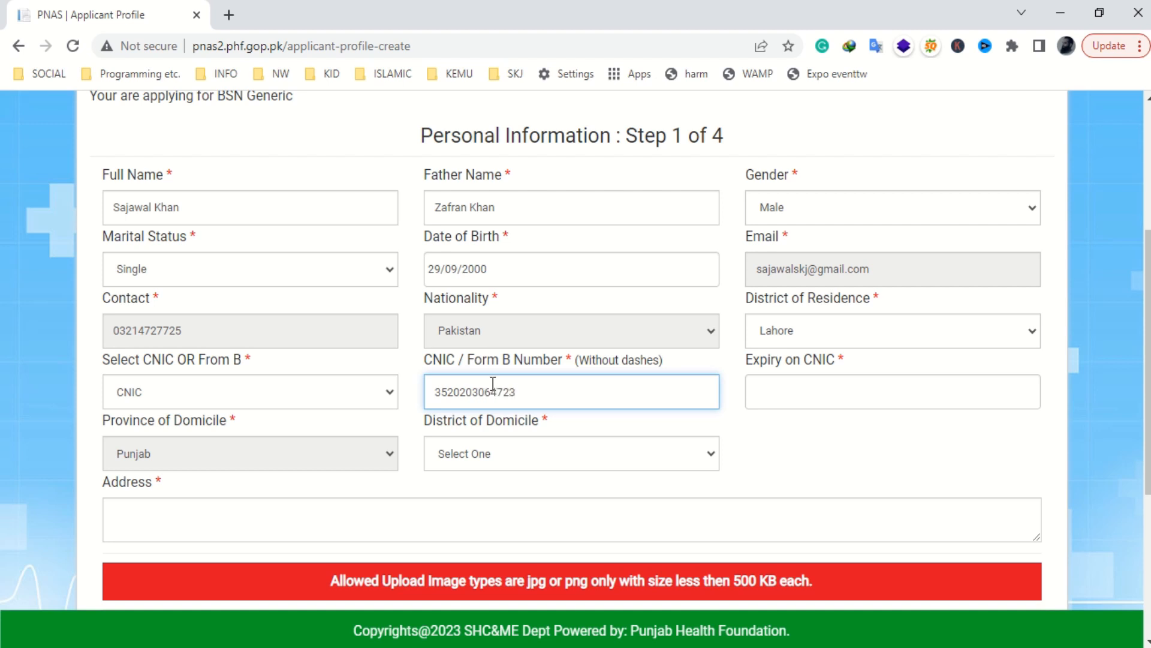
left_click_drag(579, 360, 654, 362)
- Set CNIC expiry to 27/10/2023, district of domicile to Lahore, and enter the postal address
left_click(783, 395)
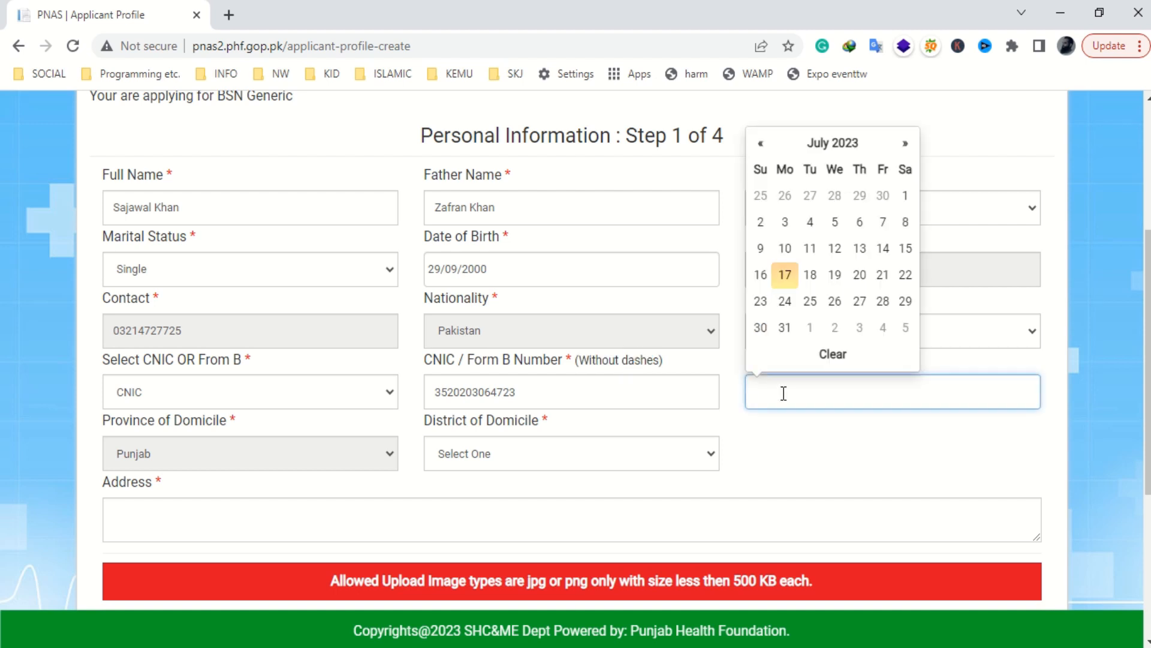
left_click(905, 145)
left_click(905, 145)
left_click(905, 145)
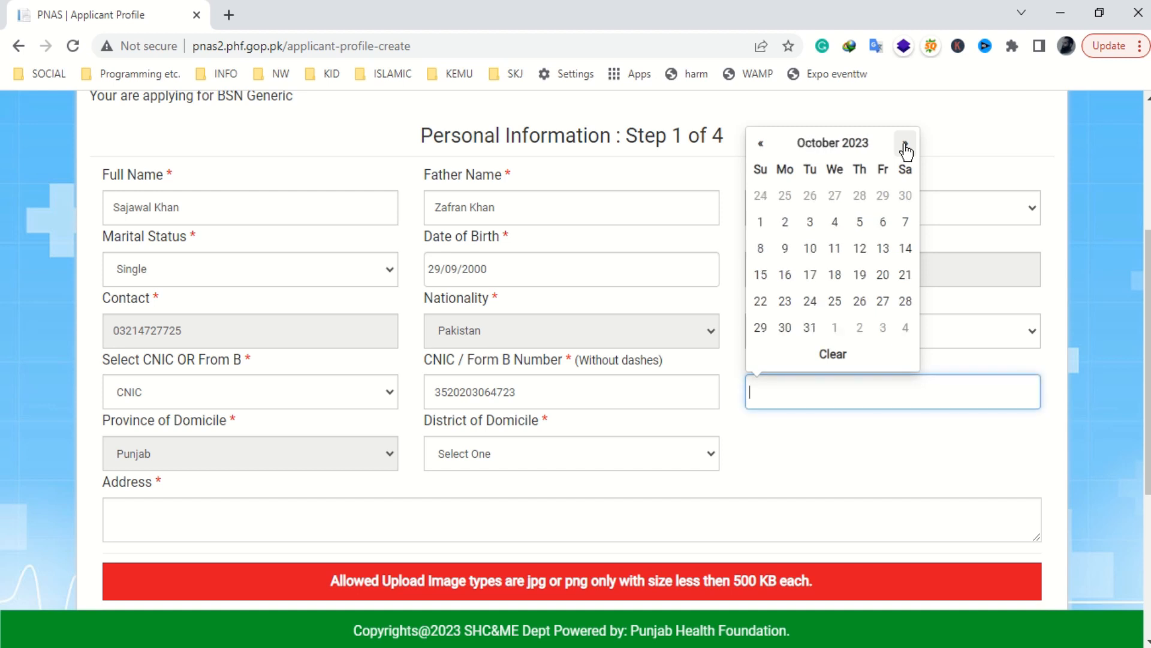
left_click(881, 300)
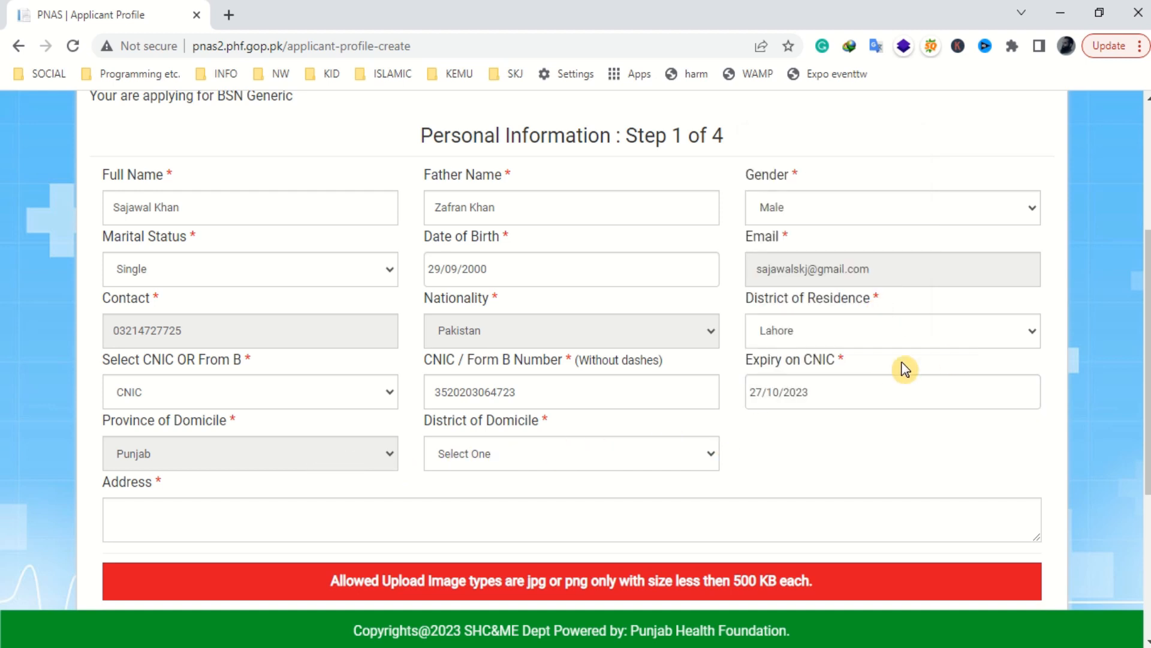
left_click(587, 454)
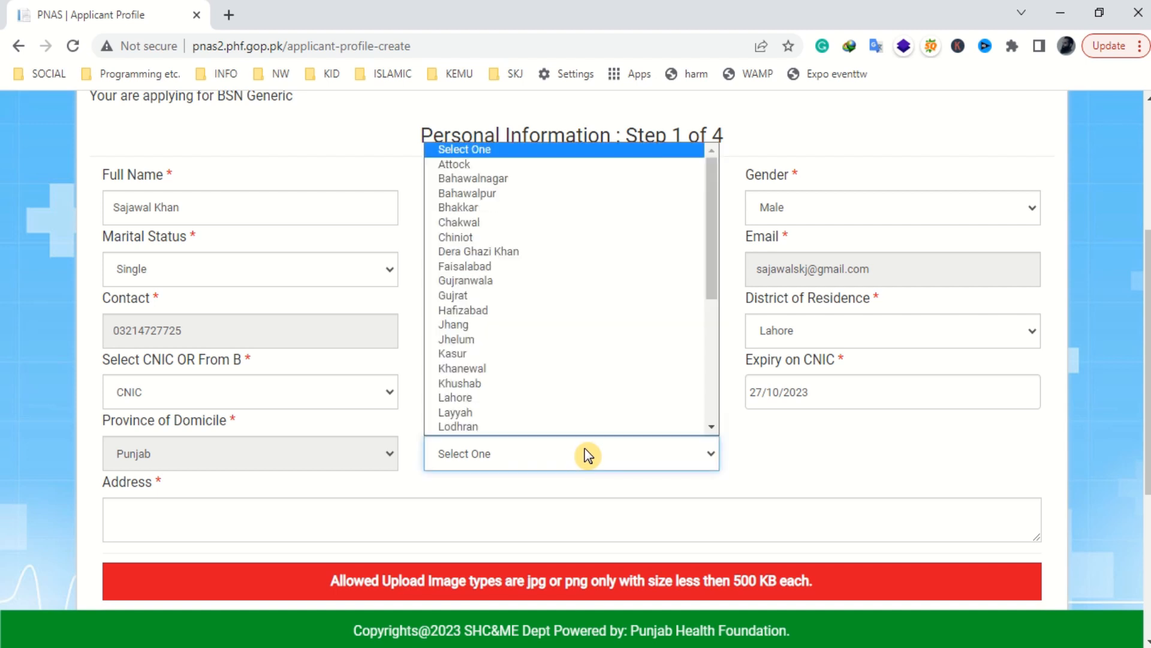
key("l")
key("Return")
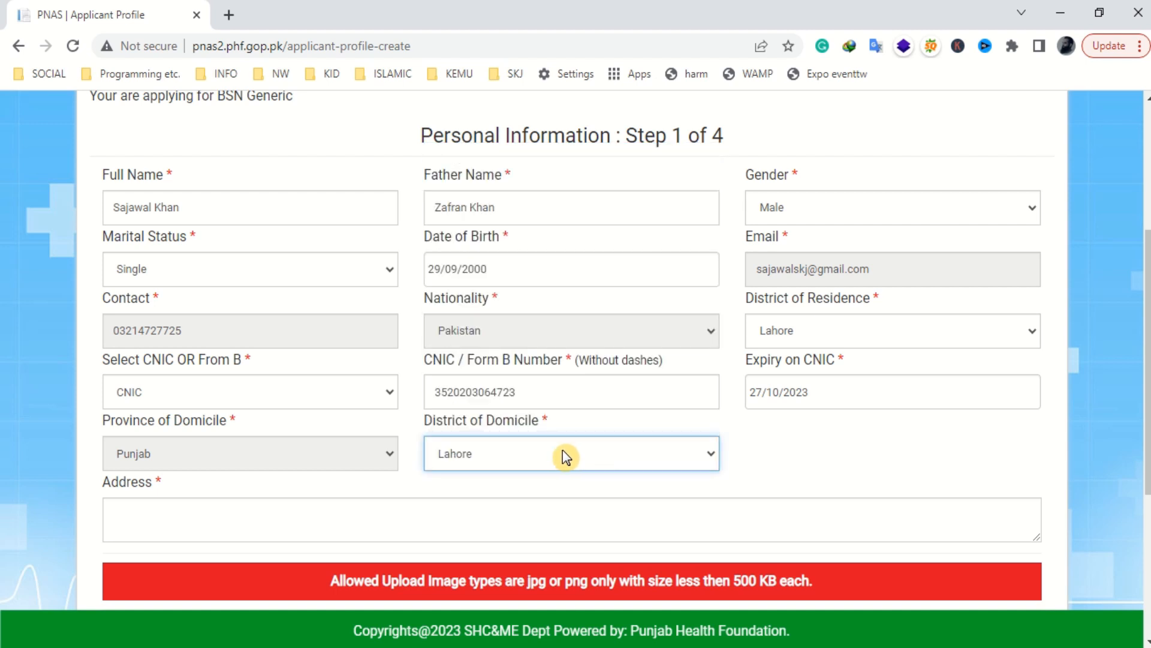
left_click(318, 509)
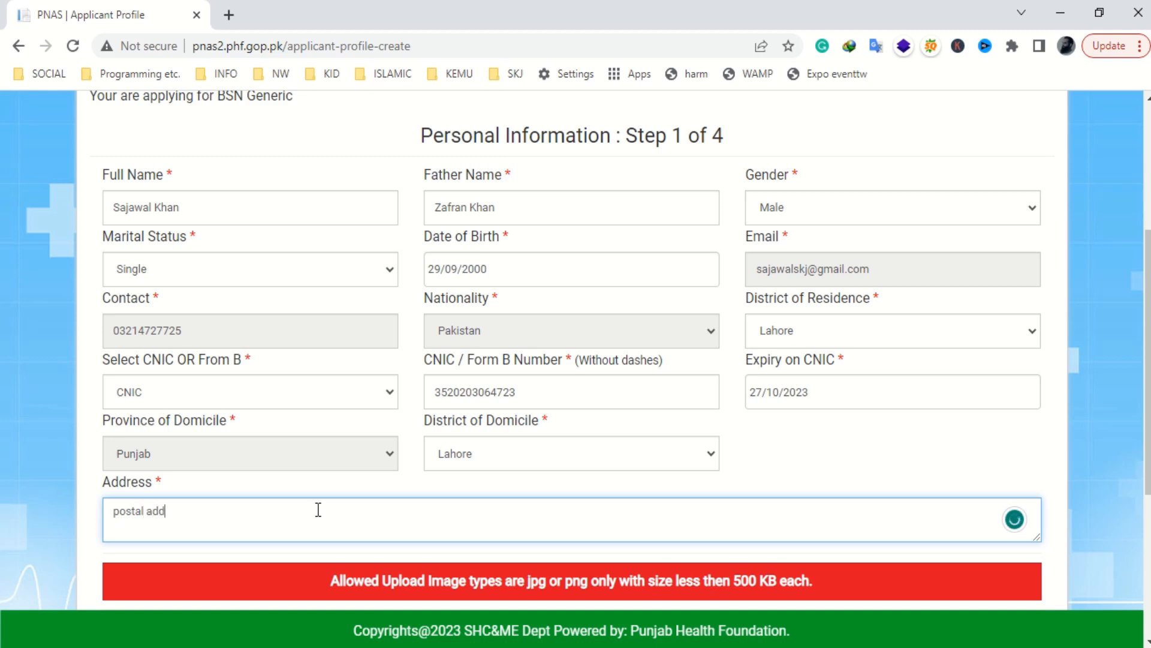
scroll(322, 489, "down", 3)
scroll(340, 442, "down", 2)
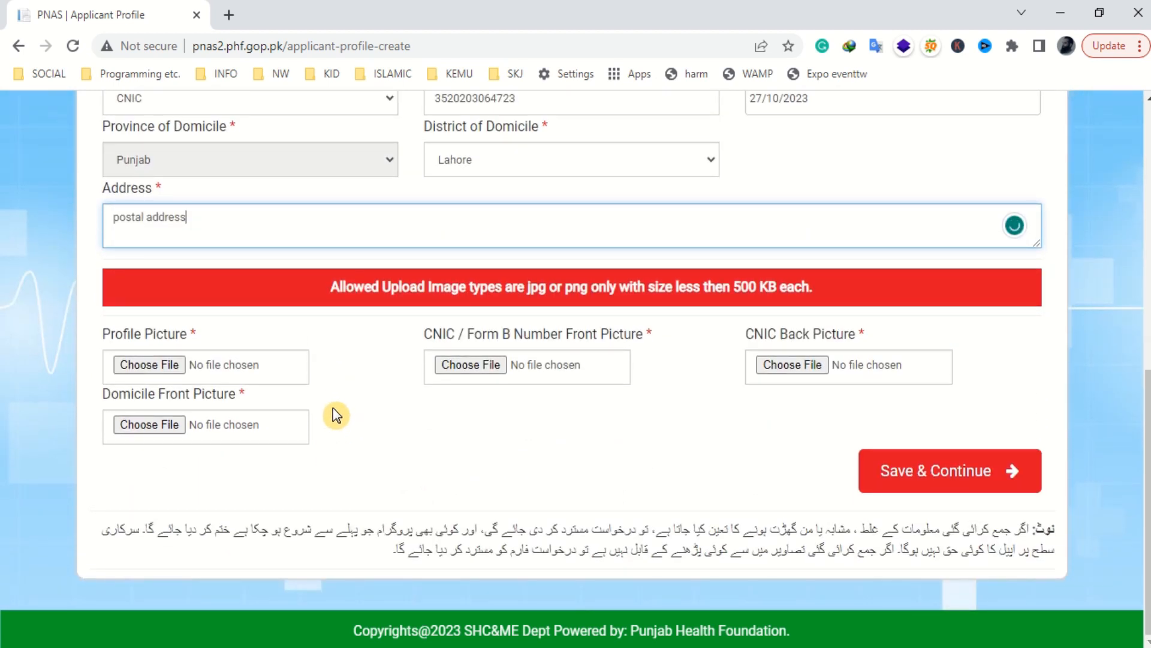
- Attach Nurse.jpg from Downloads as the profile picture
left_click(158, 370)
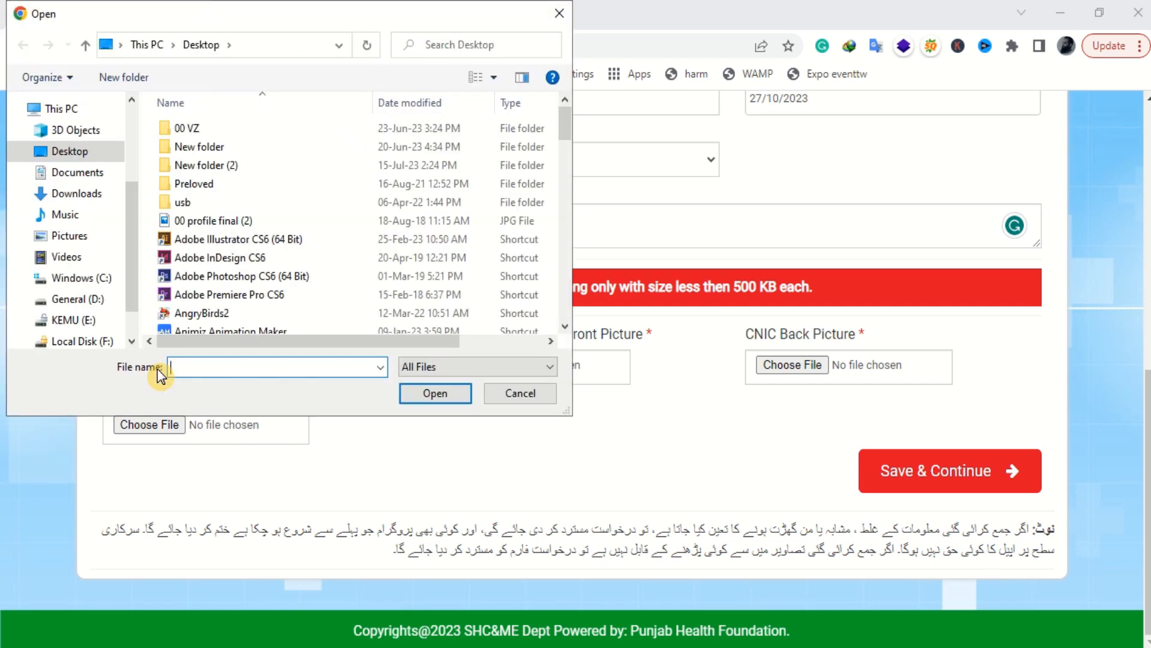
left_click(83, 196)
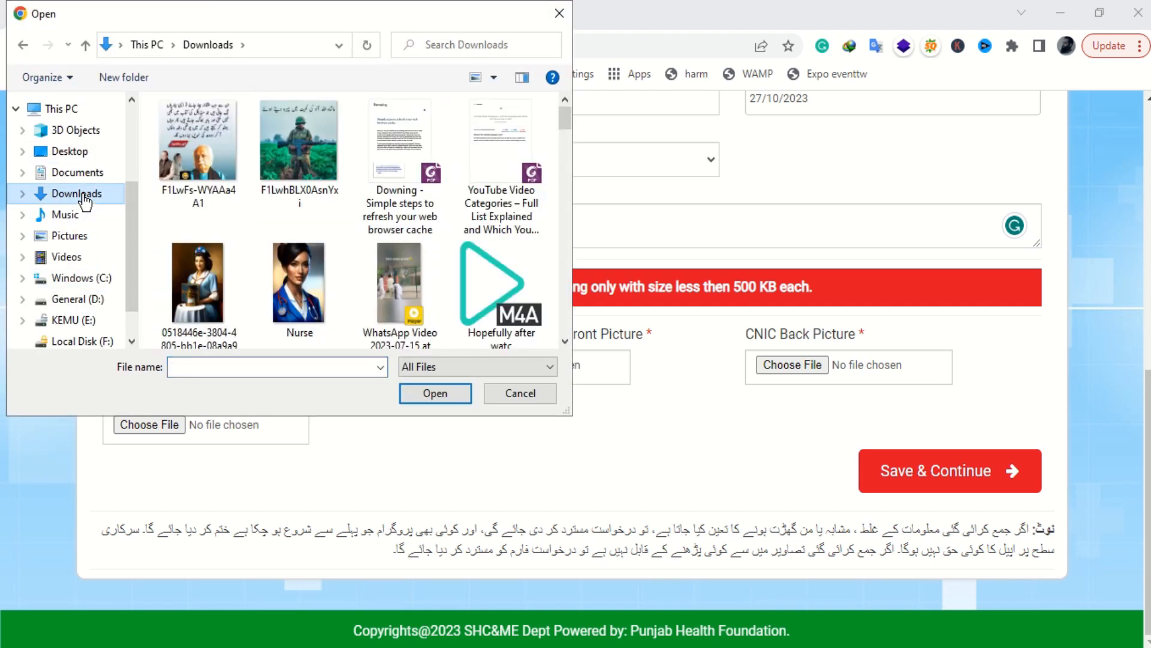
scroll(311, 204, "down", 1)
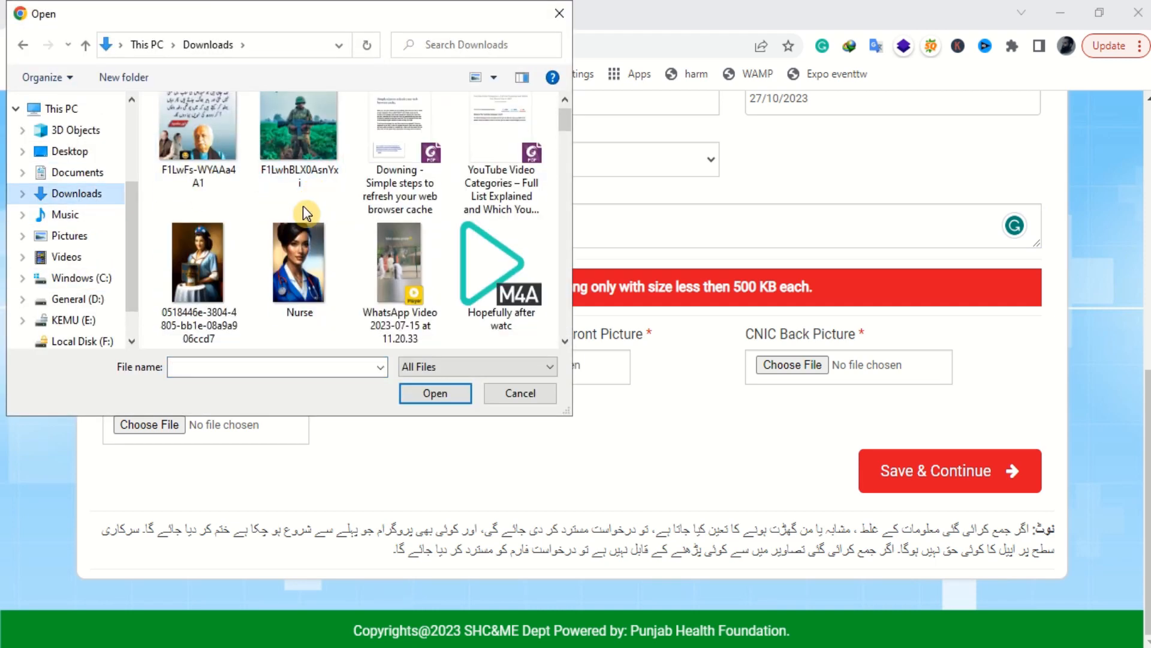
double_click(282, 240)
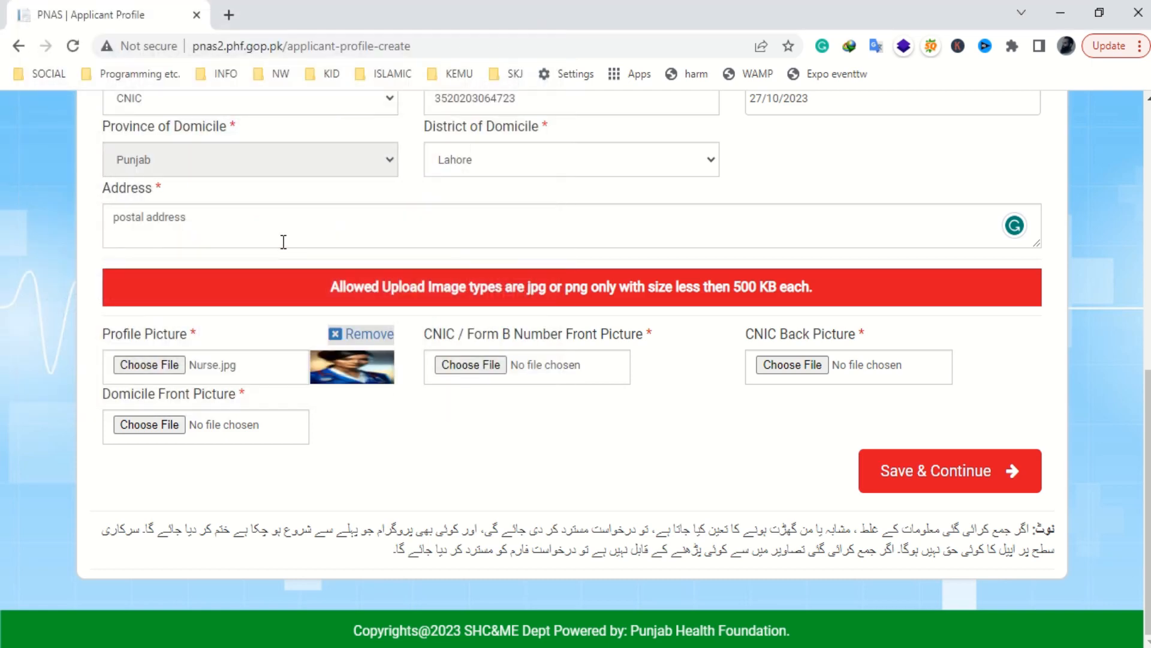
- Attach Nurse.jpg as the CNIC front, CNIC back and domicile front pictures
left_click(472, 366)
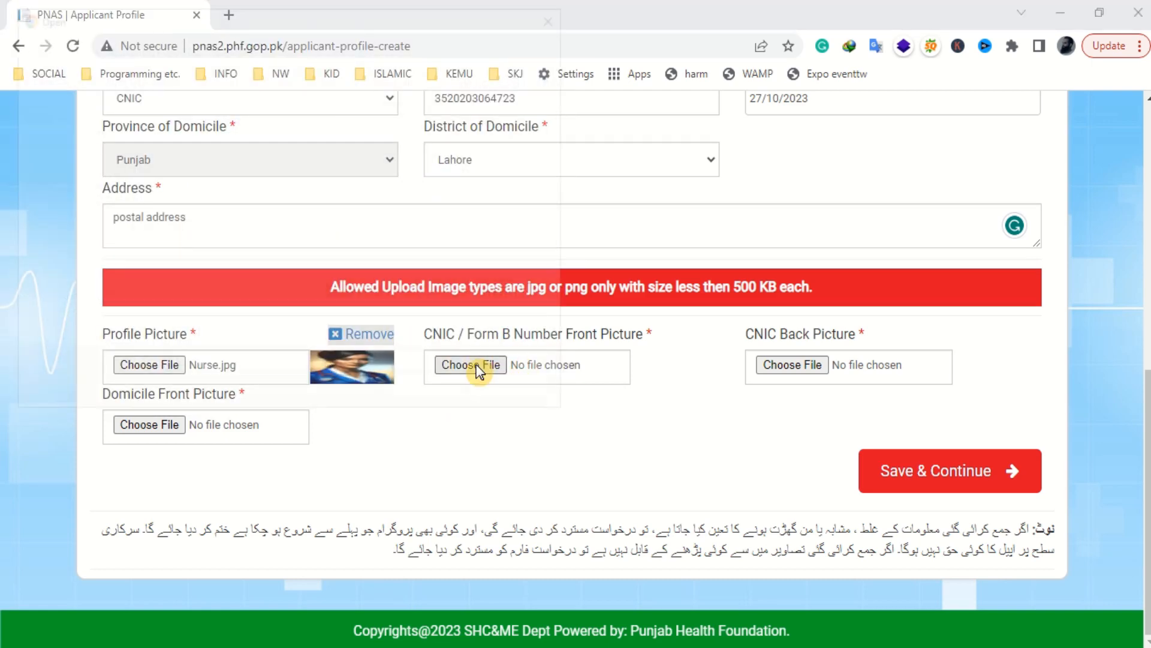
scroll(400, 305, "down", 3)
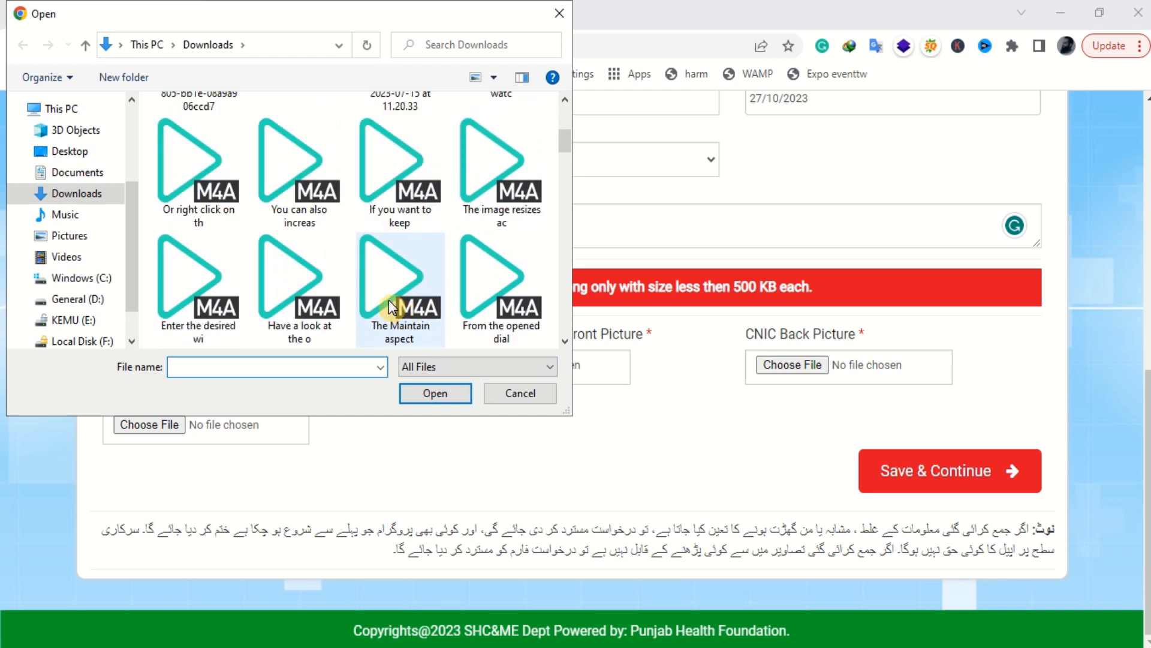
scroll(398, 305, "up", 3)
double_click(300, 279)
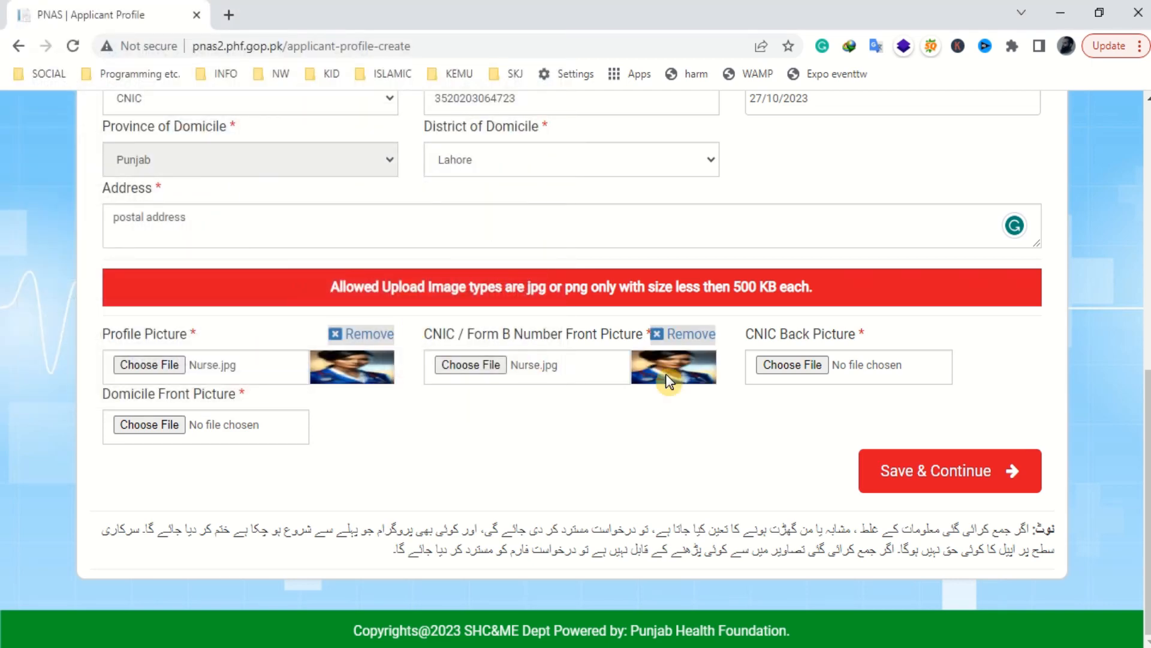
left_click(788, 365)
double_click(297, 291)
left_click(179, 424)
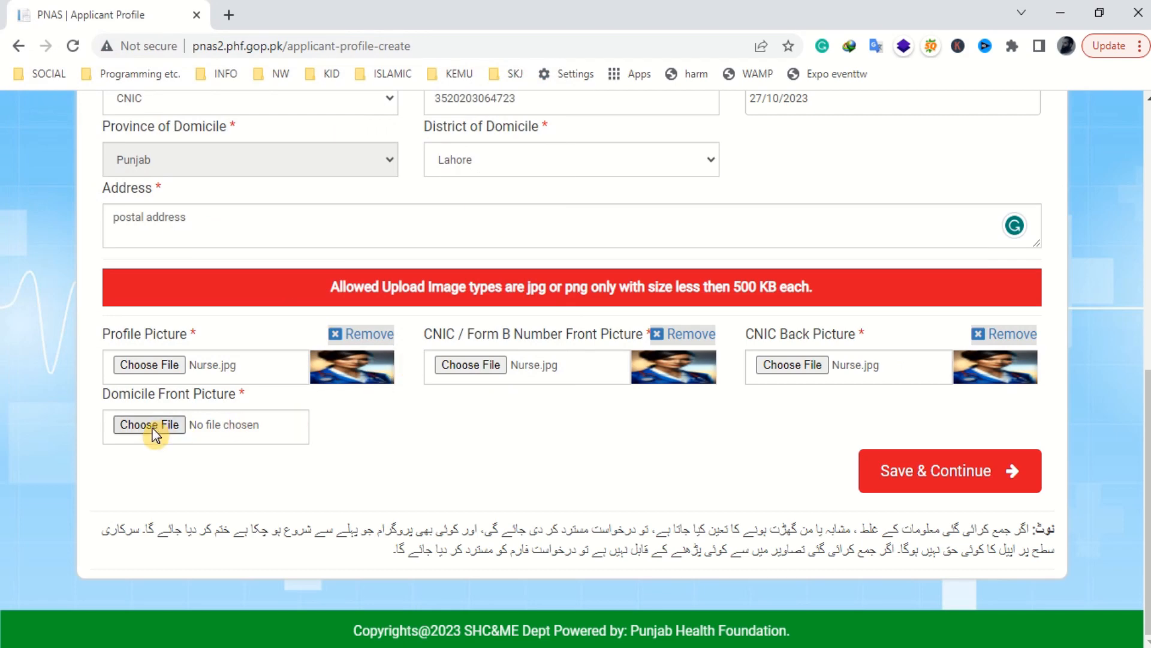
double_click(293, 299)
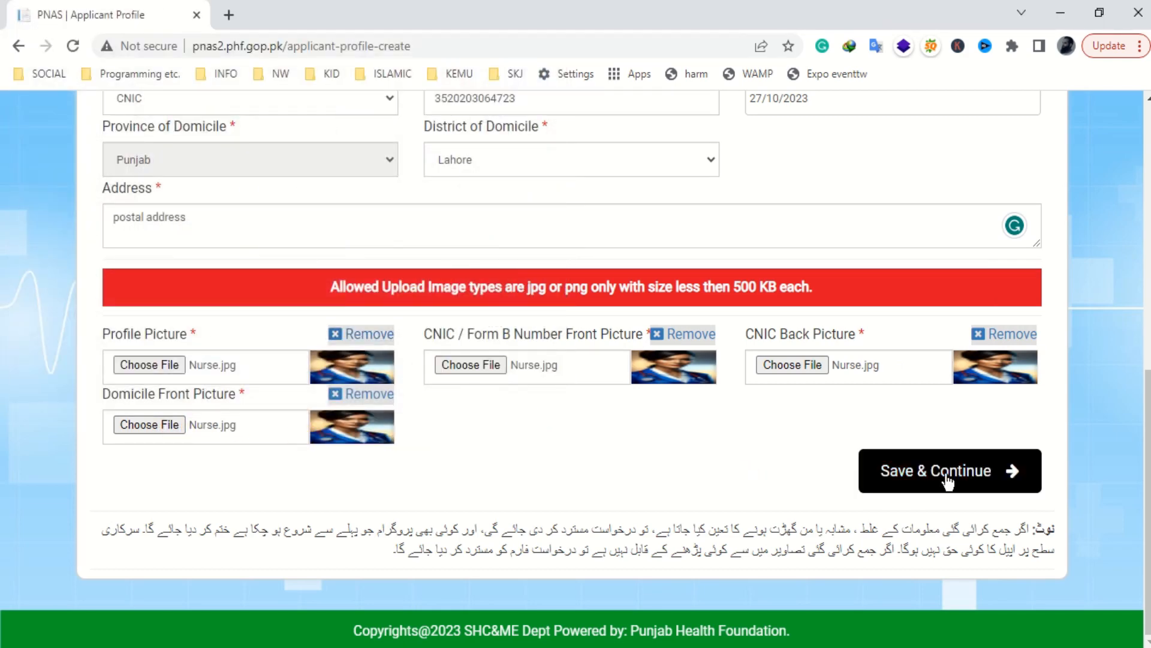
- Review the Urdu note and 500 KB image limit, then save the profile and confirm
left_click_drag(910, 536, 126, 531)
left_click_drag(975, 549, 391, 553)
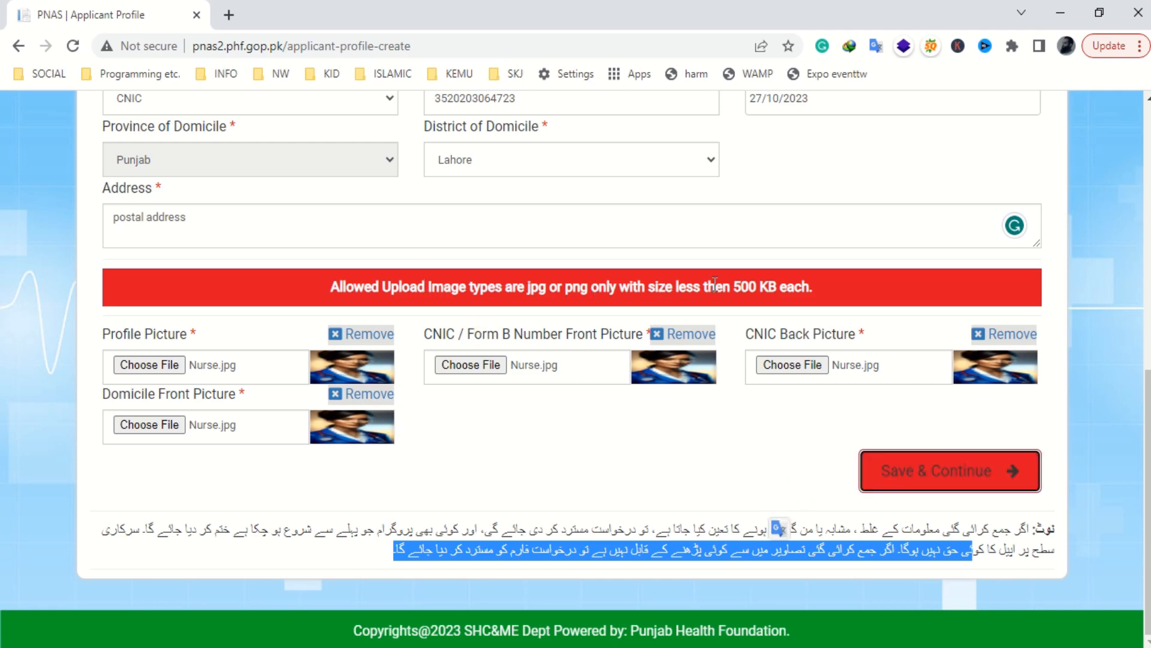
left_click_drag(706, 286, 815, 288)
left_click(930, 470)
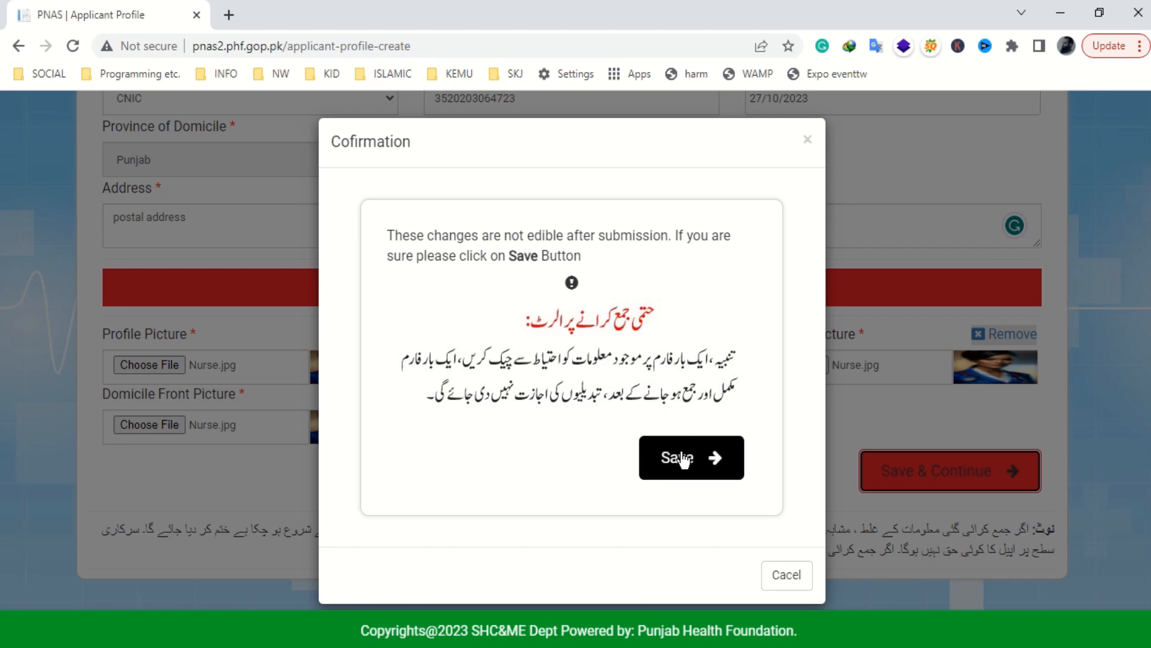
left_click(683, 459)
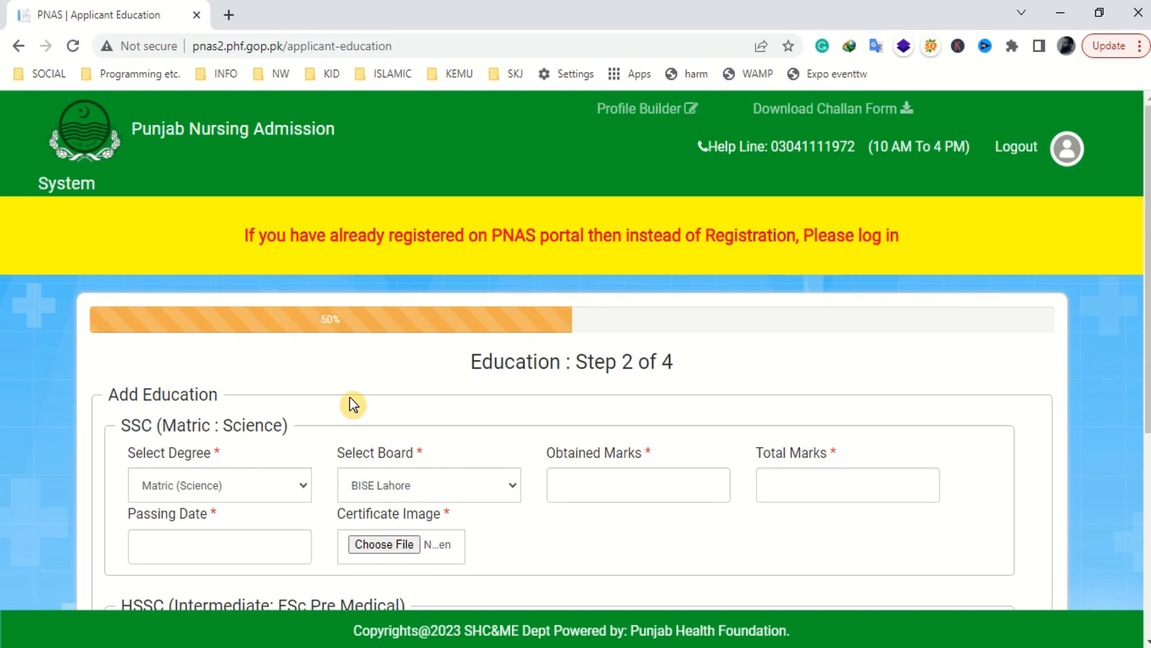
- Keep Matric (Science) as the SSC degree and enter 900 of 1000 marks
left_click_drag(109, 394, 219, 395)
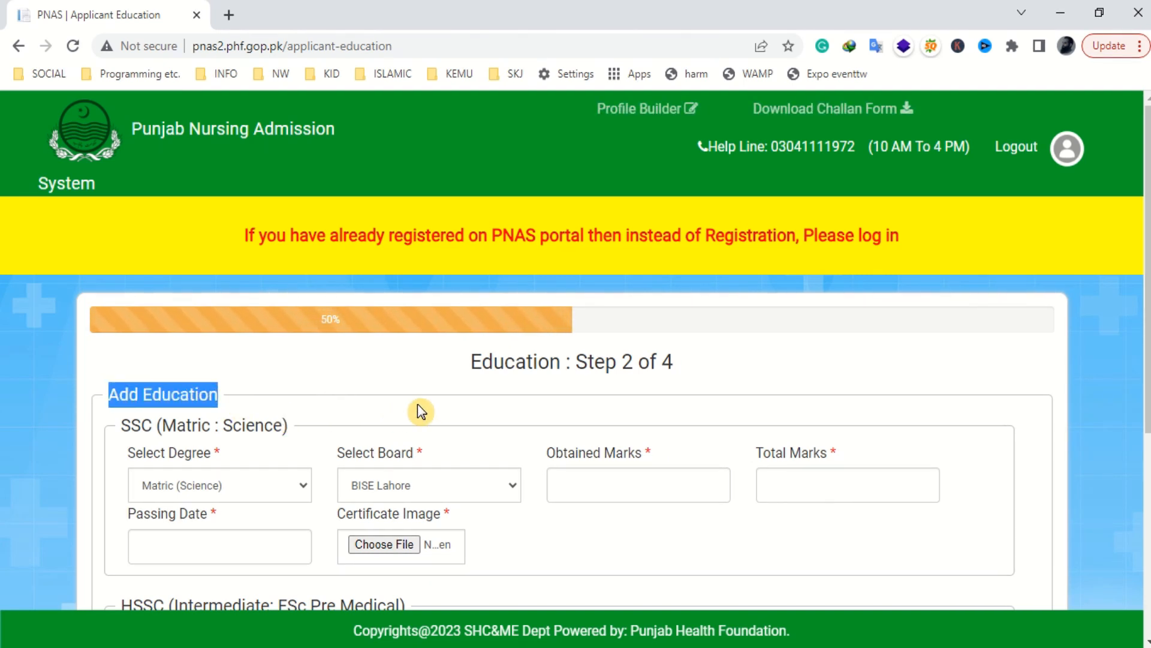
scroll(417, 404, "down", 1)
double_click(522, 276)
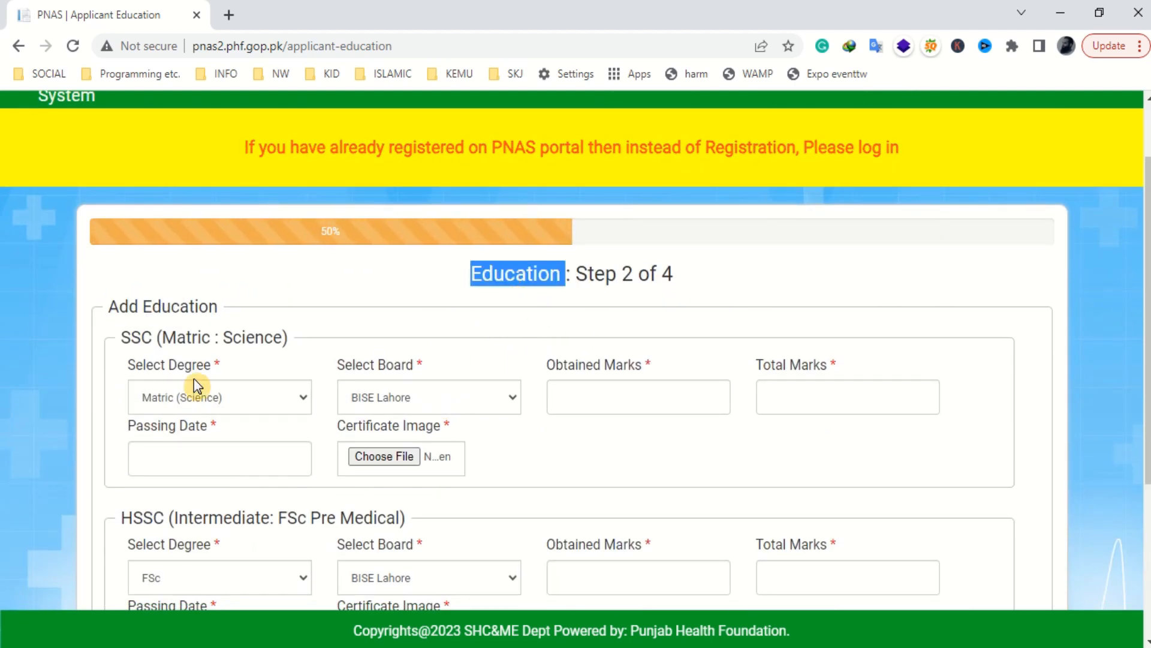
scroll(211, 369, "down", 1)
scroll(211, 368, "down", 1)
left_click(301, 315)
left_click(301, 315)
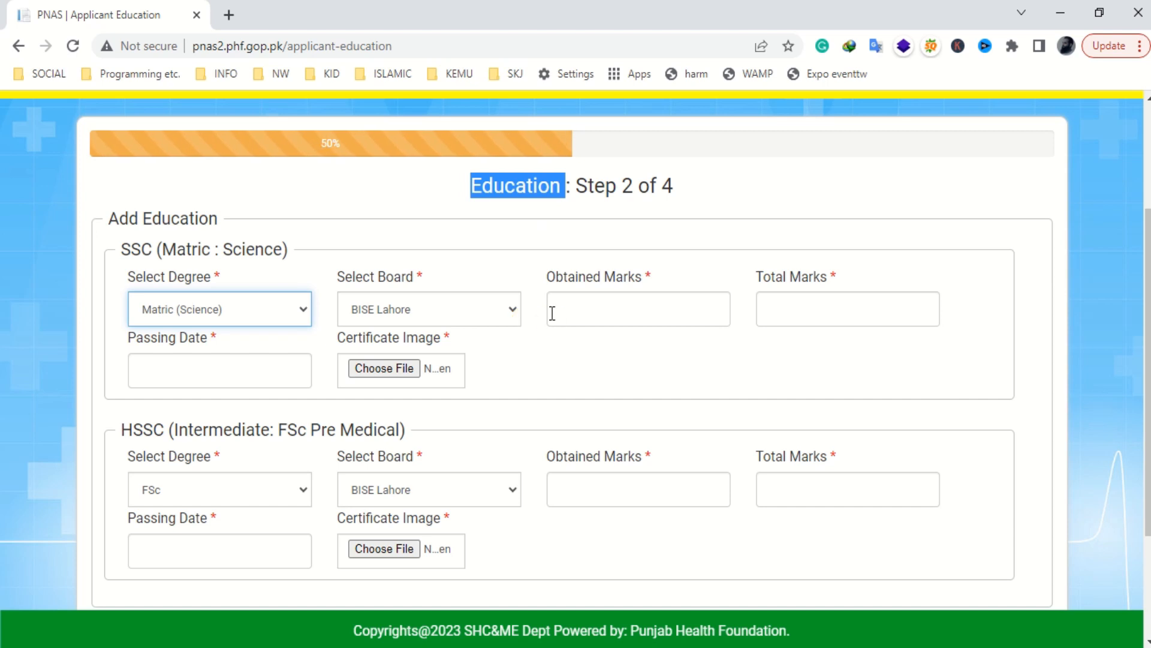
left_click(578, 309)
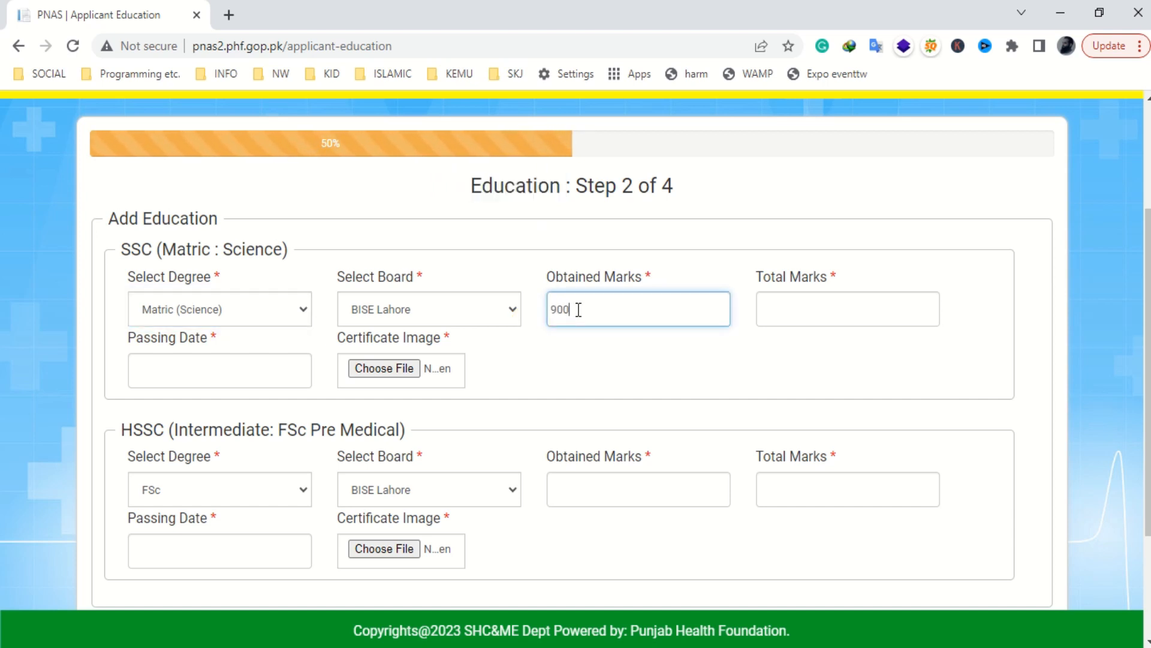
key("Tab")
type("1000")
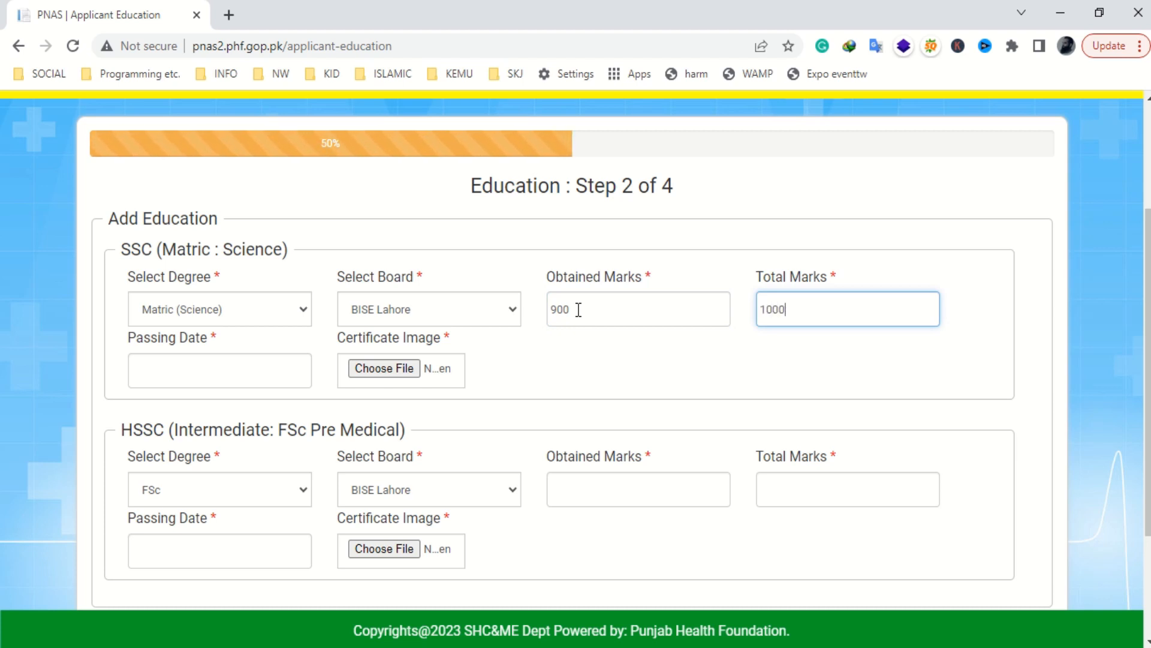
- Set the SSC passing date to 24/02/2010 and attach Nurse as the certificate image
left_click(239, 377)
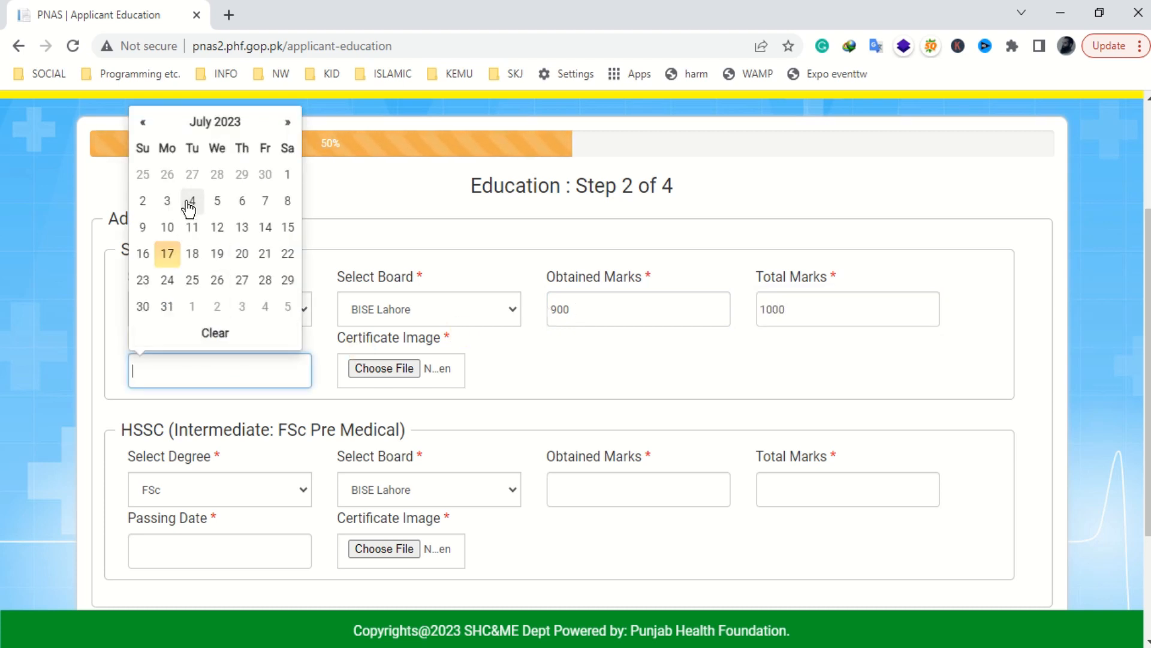
left_click(218, 124)
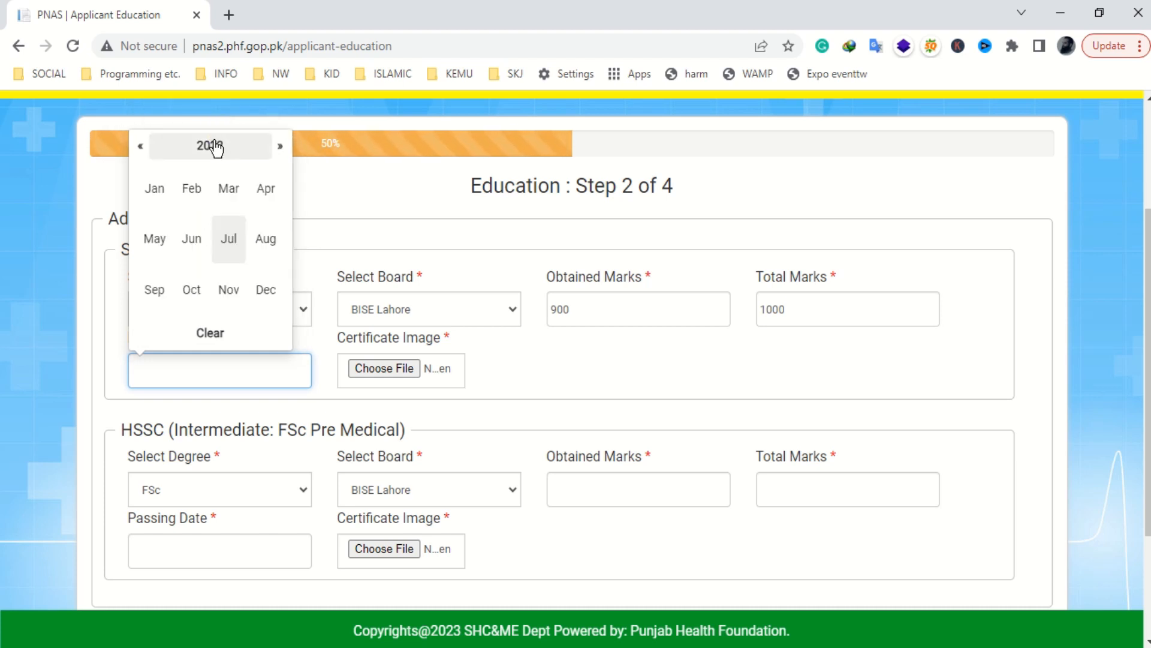
left_click(212, 146)
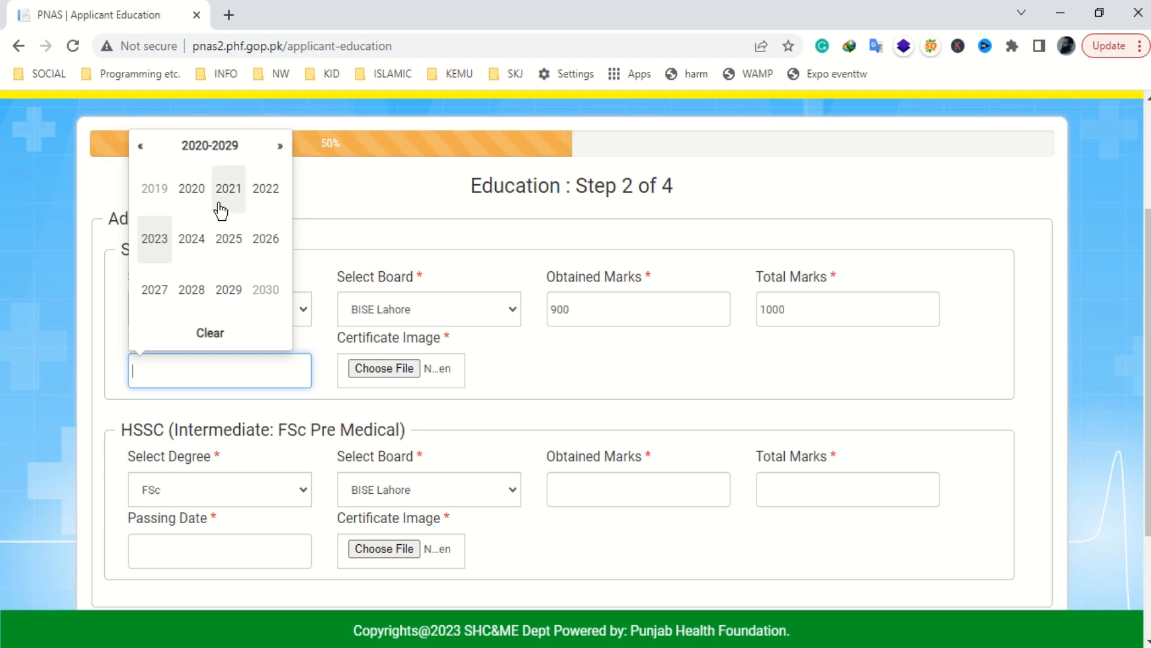
left_click(141, 150)
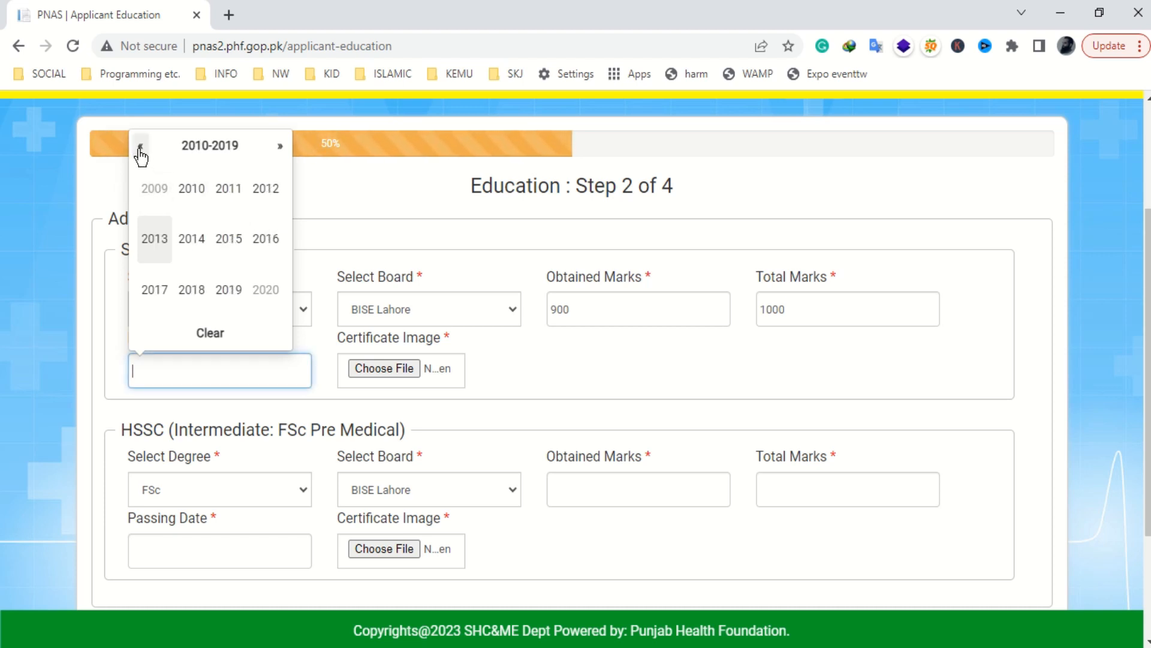
left_click(193, 191)
left_click(204, 202)
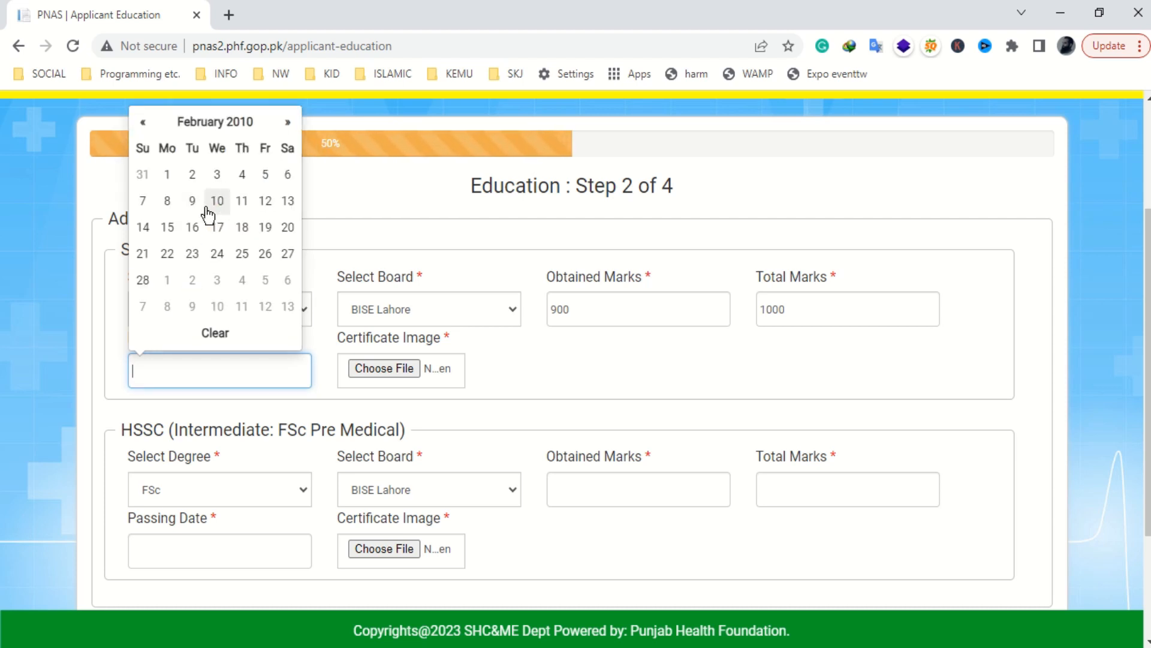
left_click(217, 253)
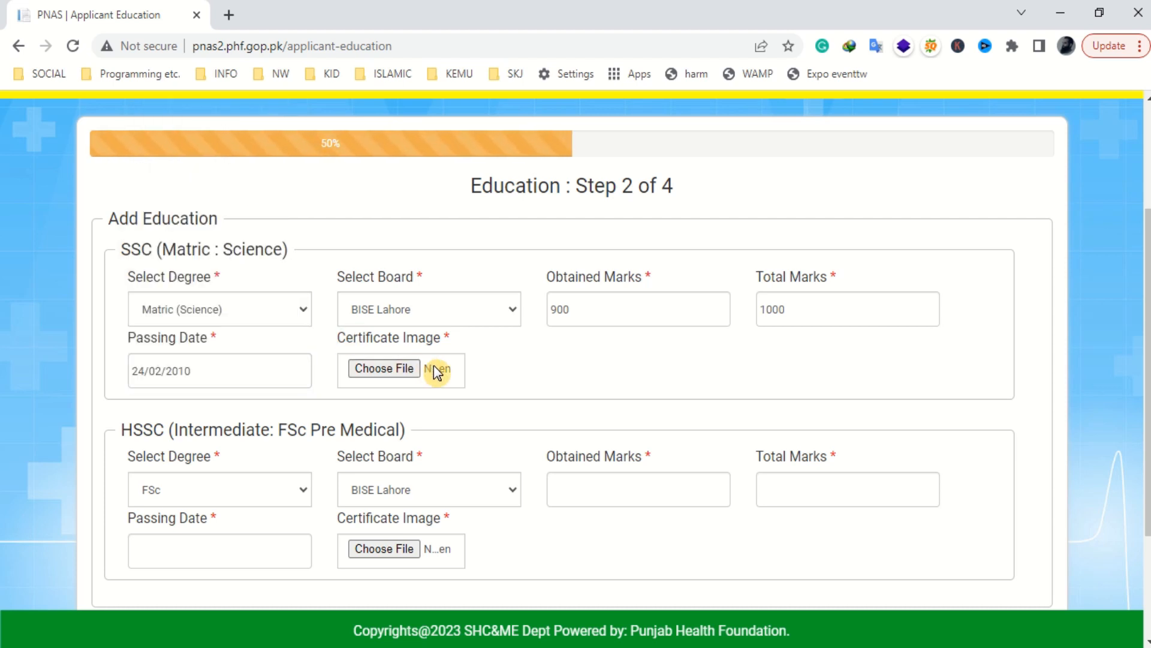
left_click(391, 369)
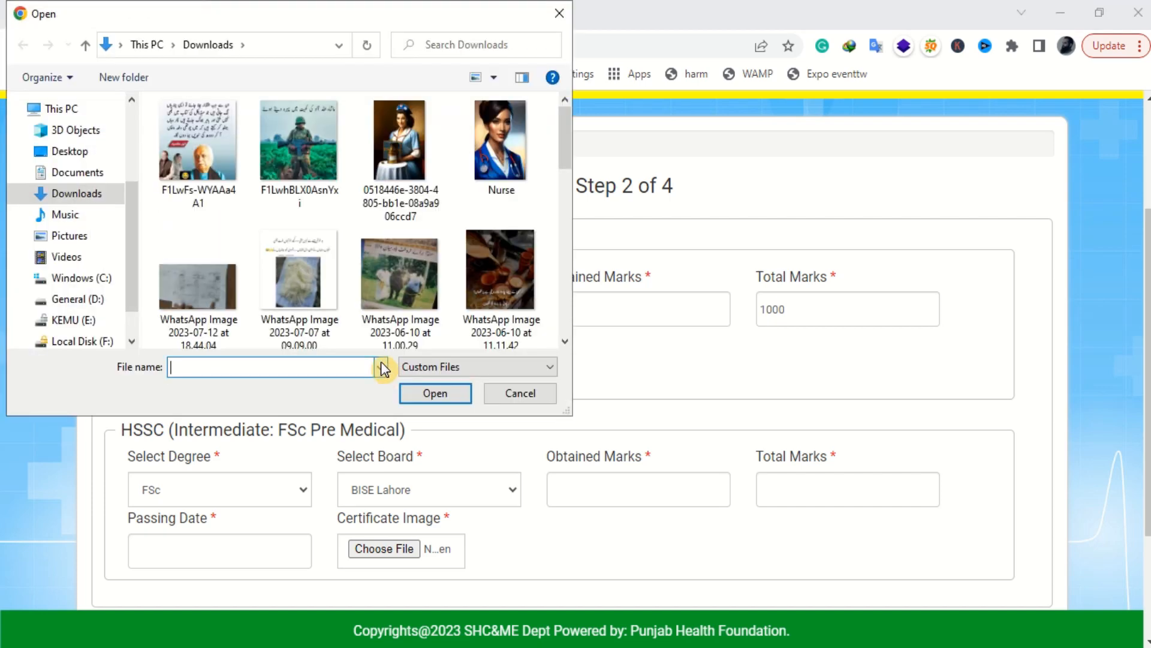
double_click(502, 153)
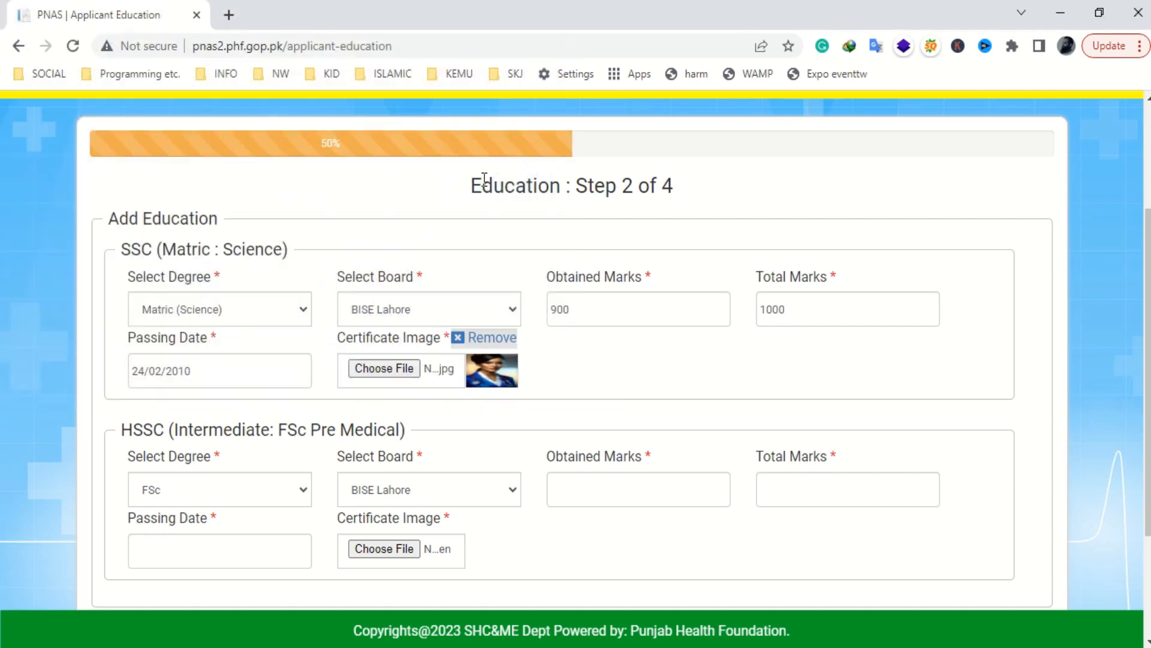
scroll(420, 366, "down", 2)
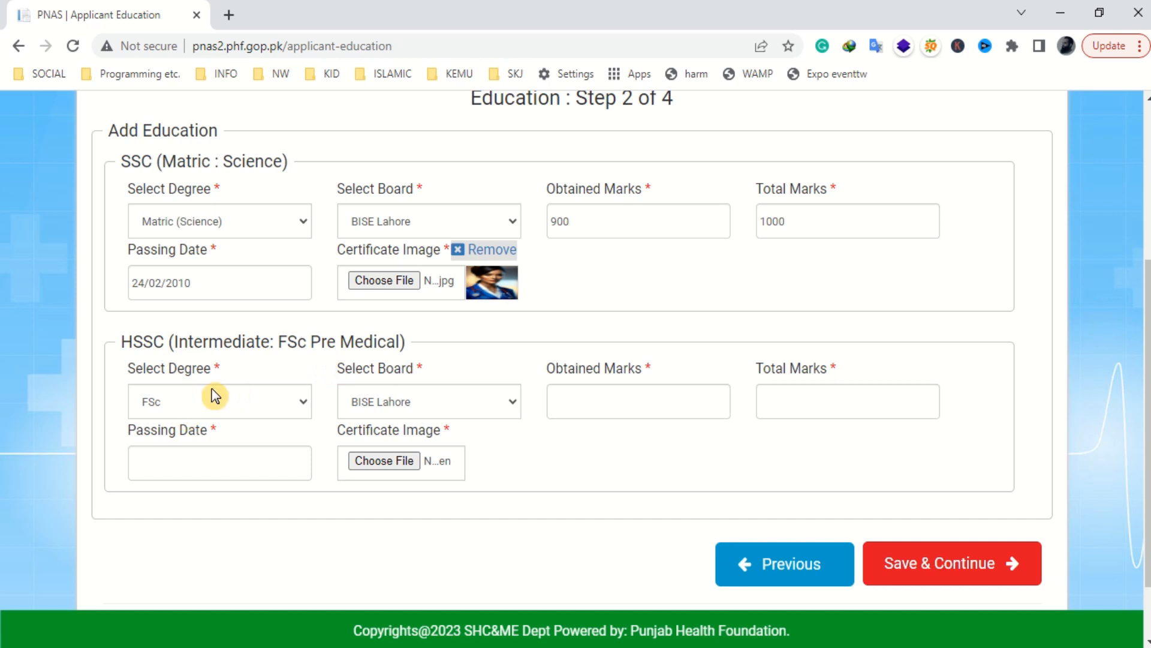
- Fill the HSSC record with FSc, 900/1000 marks and passing date 24/02/2012
left_click(289, 398)
left_click(289, 398)
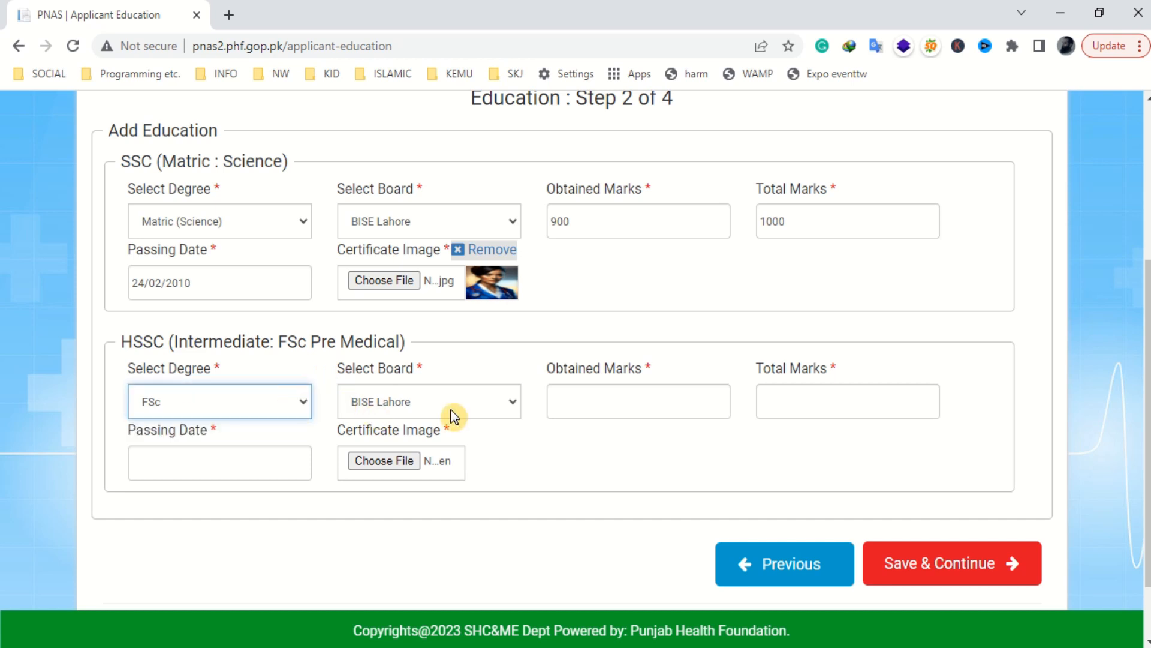
left_click(588, 396)
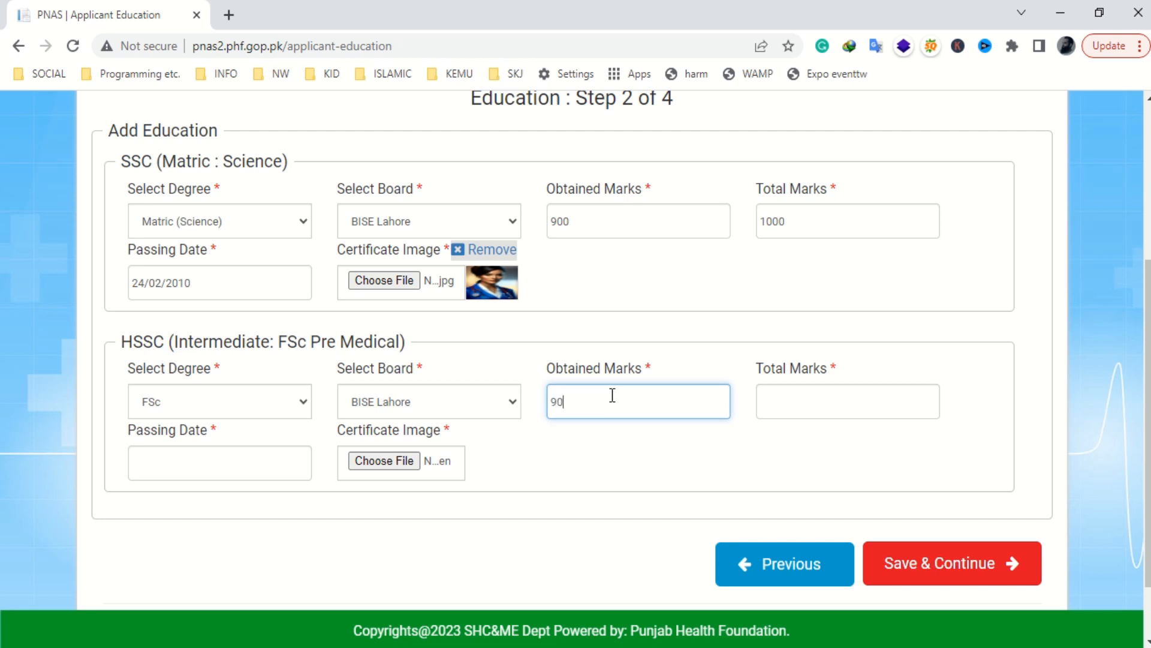
key("Tab")
type("1")
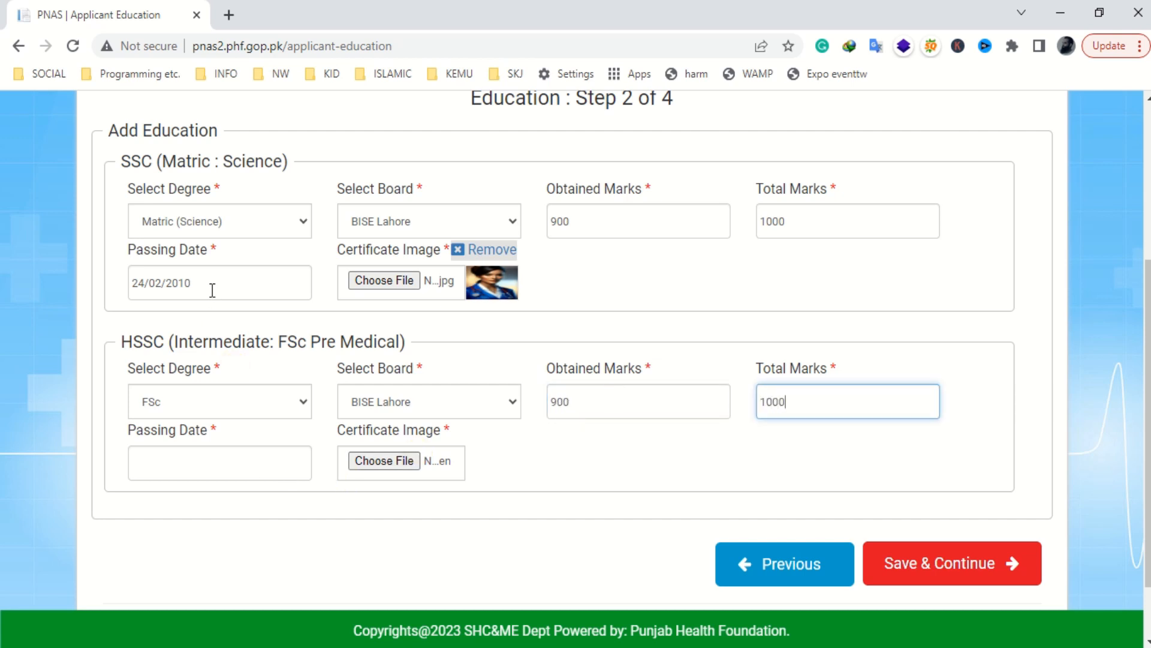
left_click_drag(212, 286, 120, 286)
key("ctrl+c")
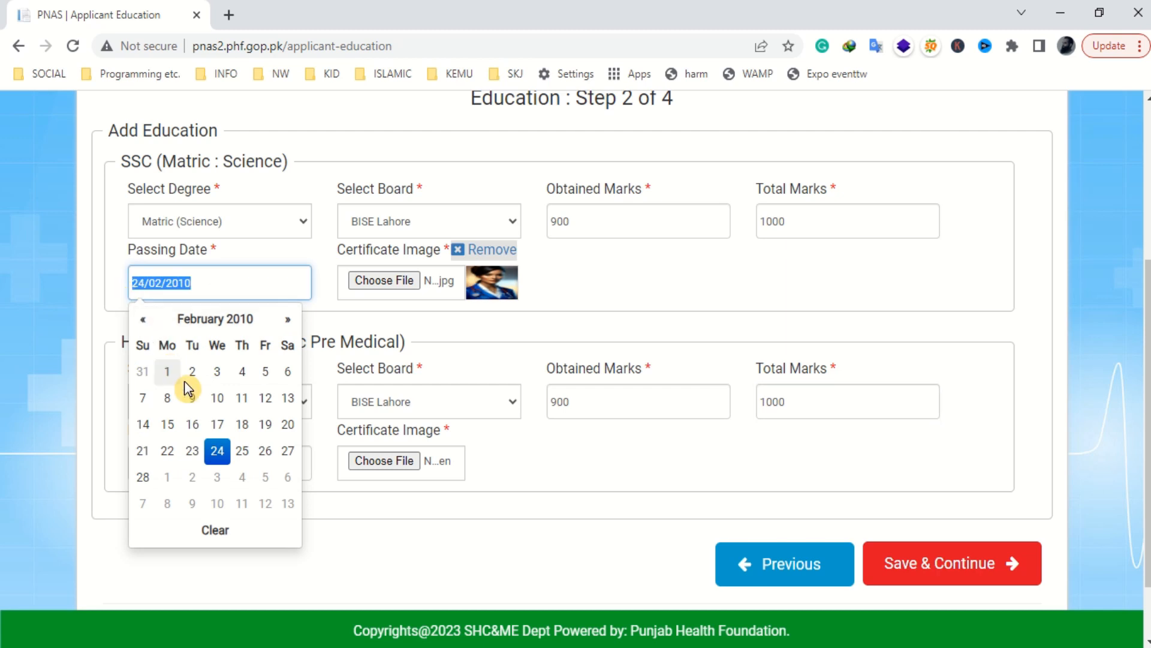
left_click(113, 478)
left_click(167, 466)
key("ctrl+v")
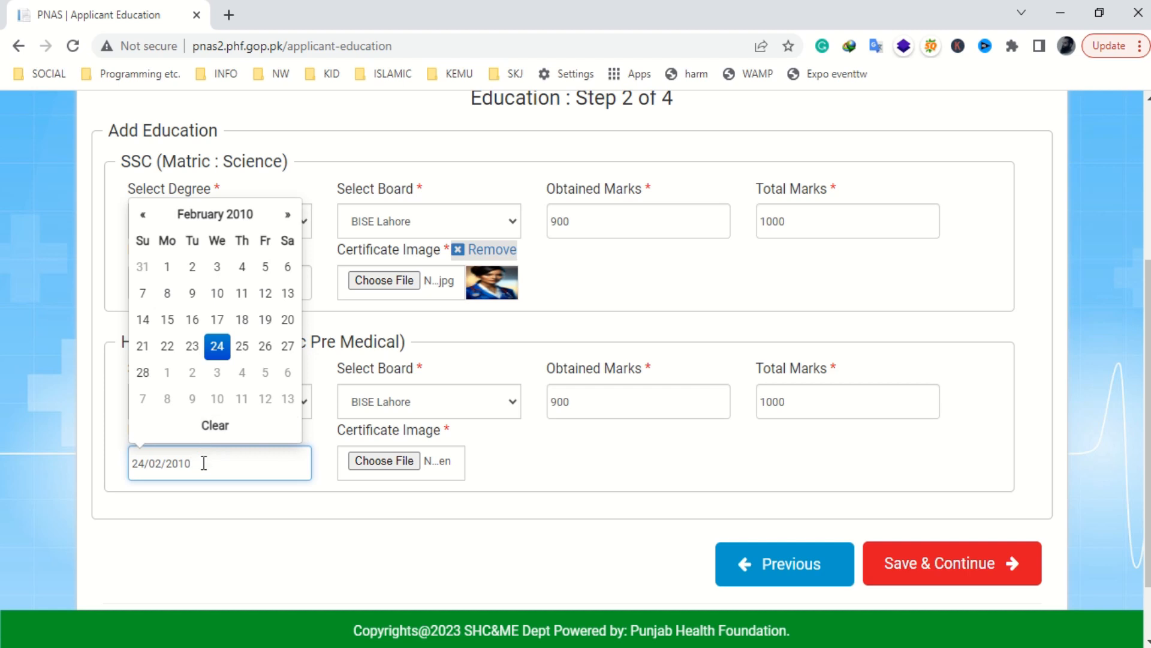
type("2")
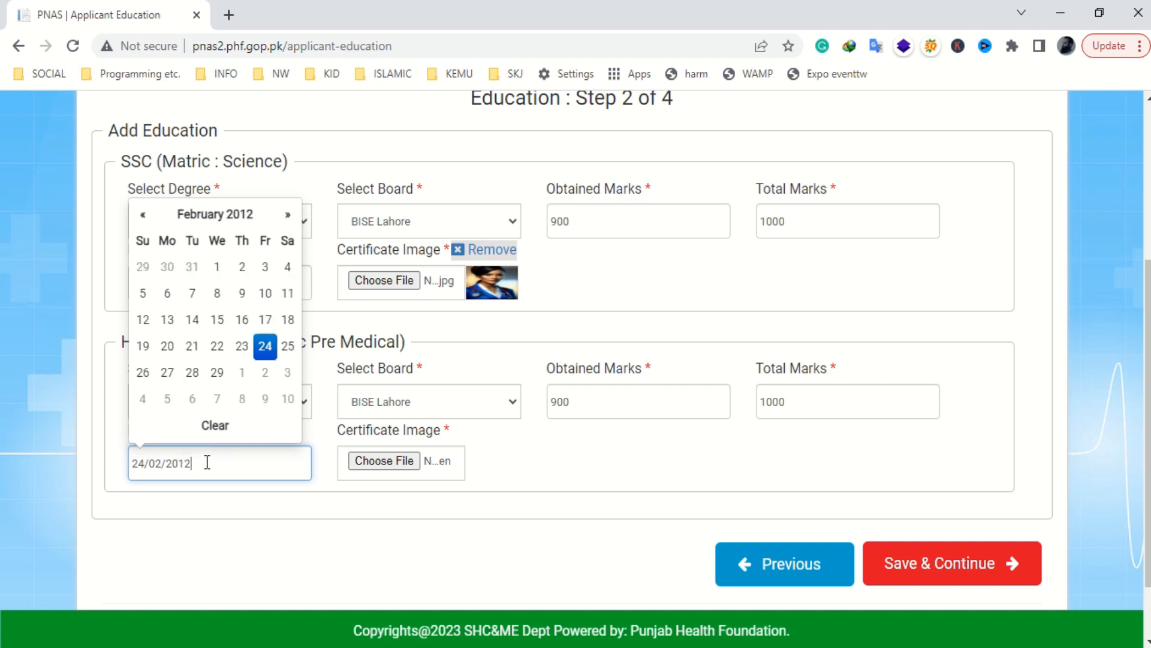
- Attach Nurse as the HSSC certificate image and save the education details
left_click(391, 460)
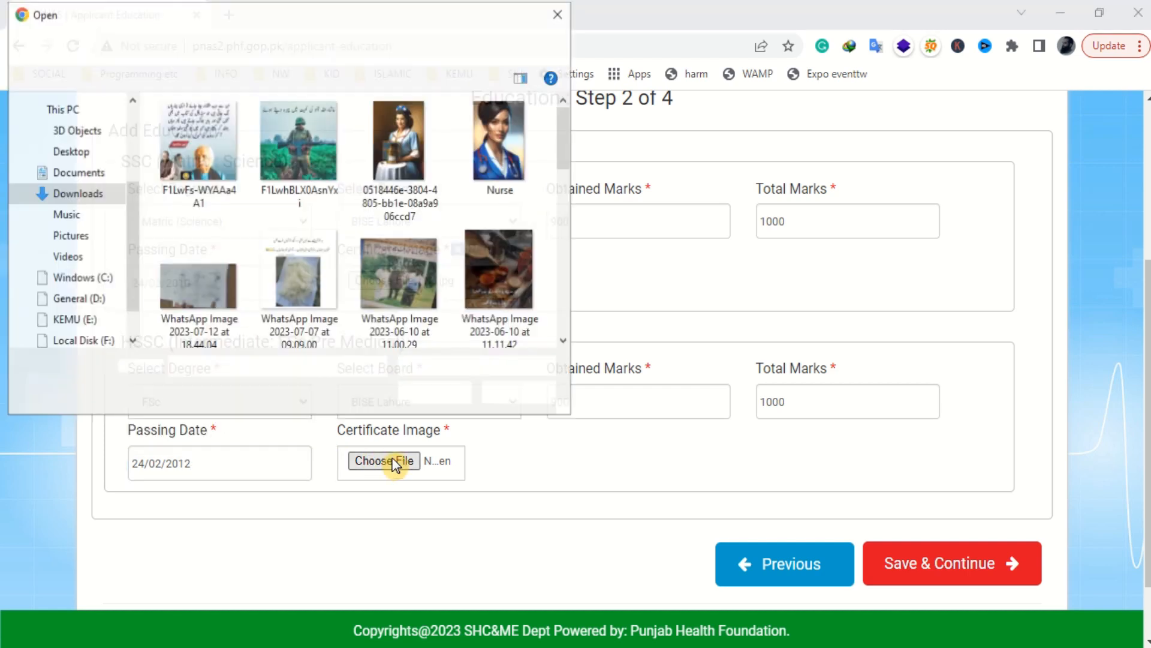
double_click(500, 143)
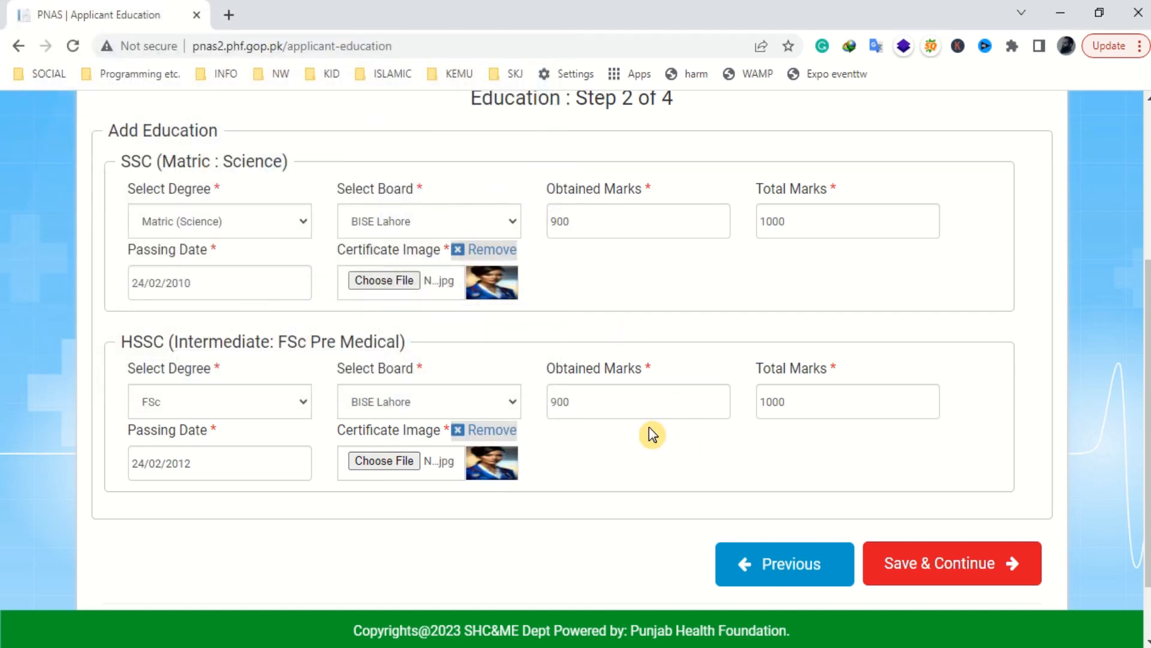
left_click(948, 566)
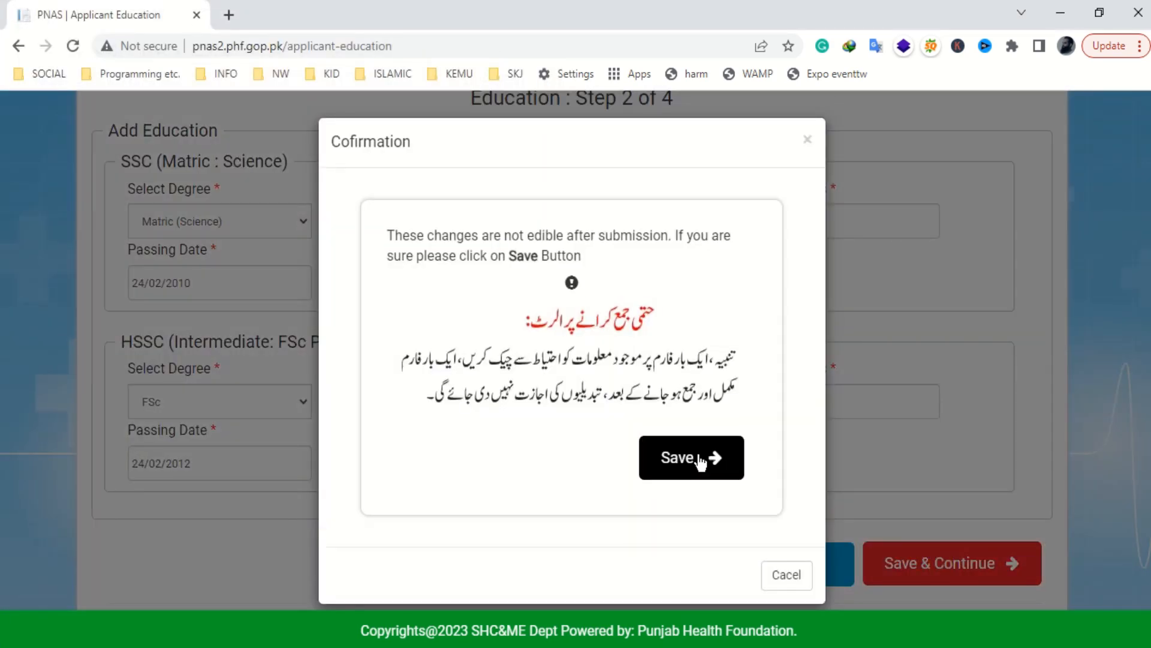
left_click(688, 461)
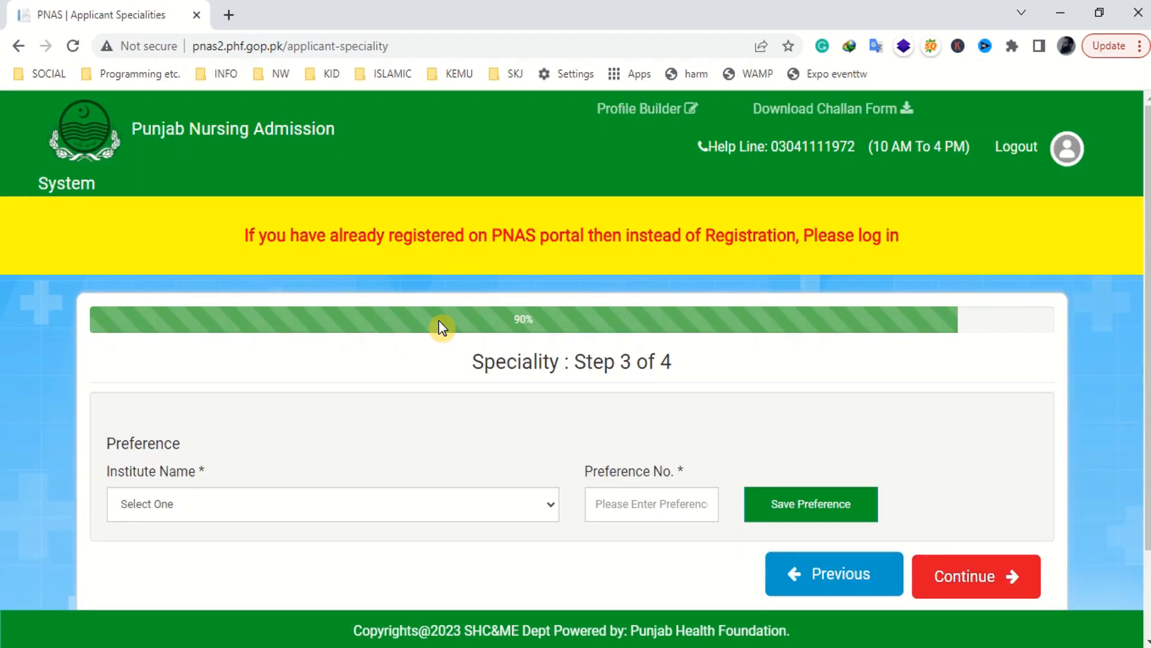
left_click_drag(484, 361, 543, 360)
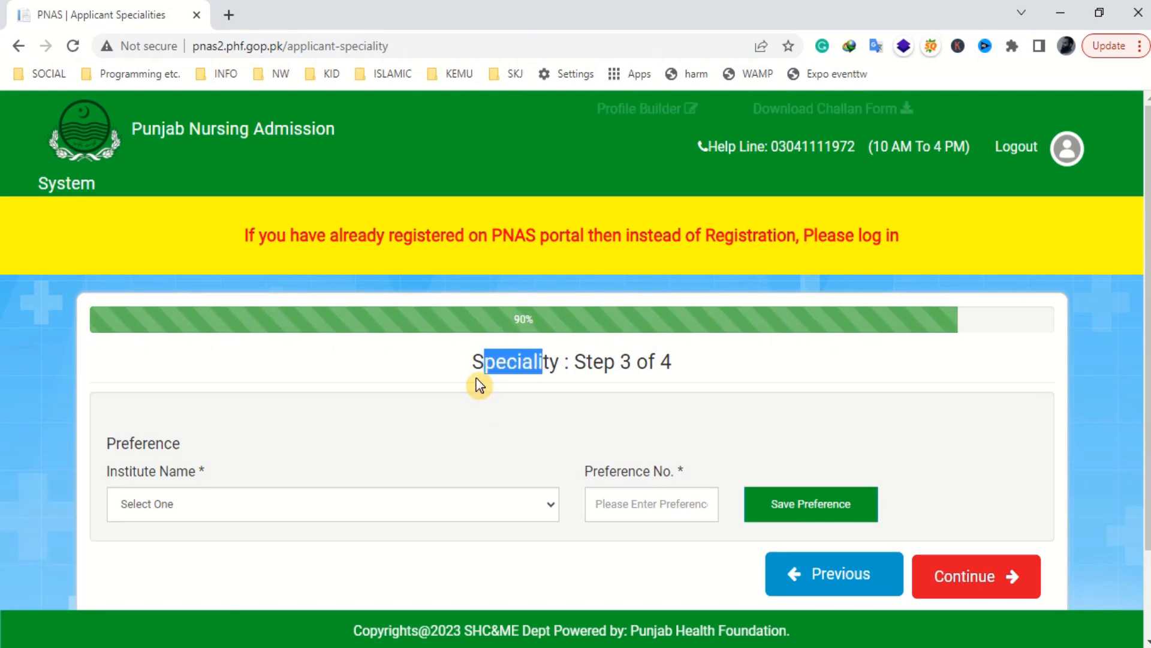
- Save College of Nursing, Shahdrh, Lahore as institute preference number 1
scroll(419, 409, "down", 2)
left_click(542, 424)
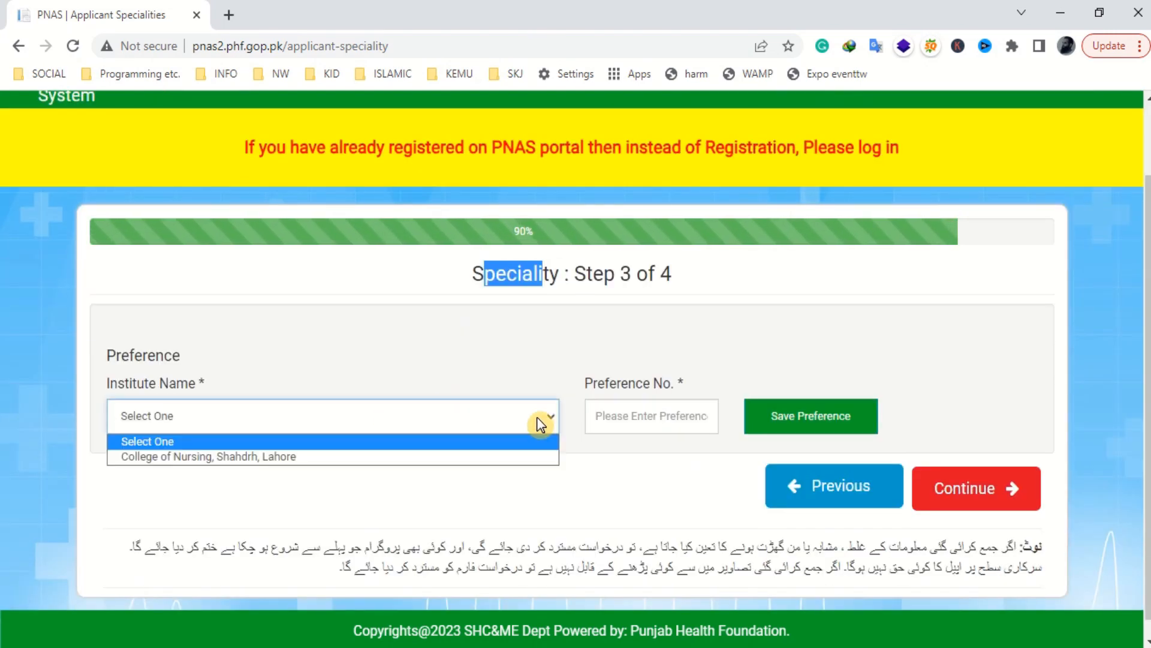
left_click(361, 456)
left_click(629, 421)
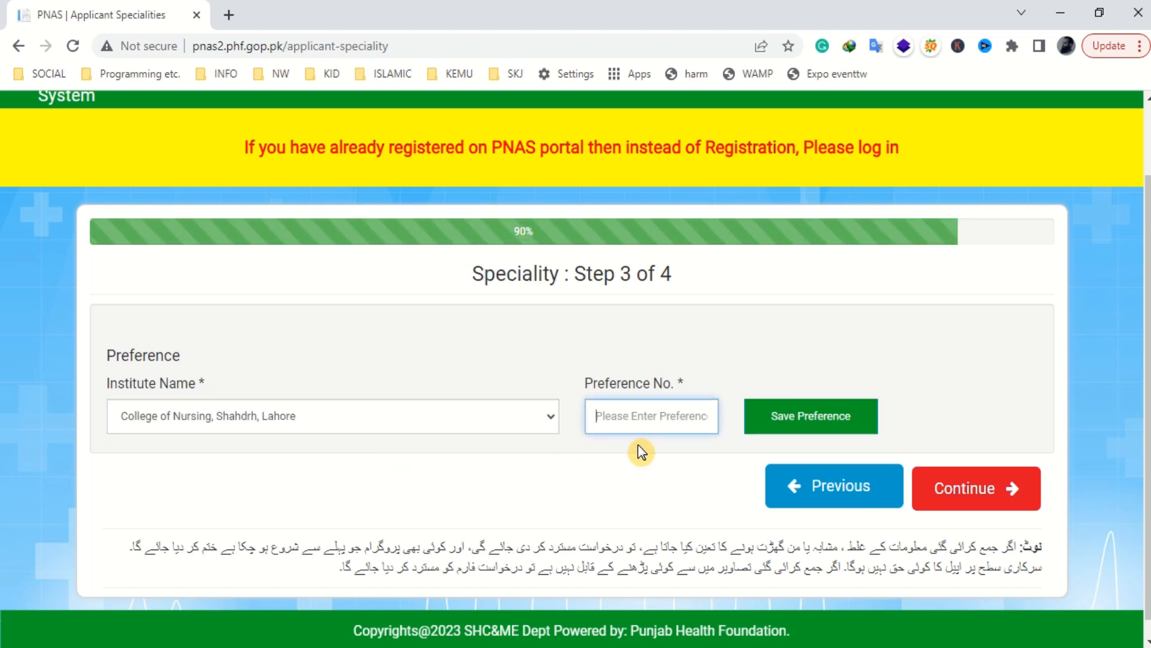
type("1")
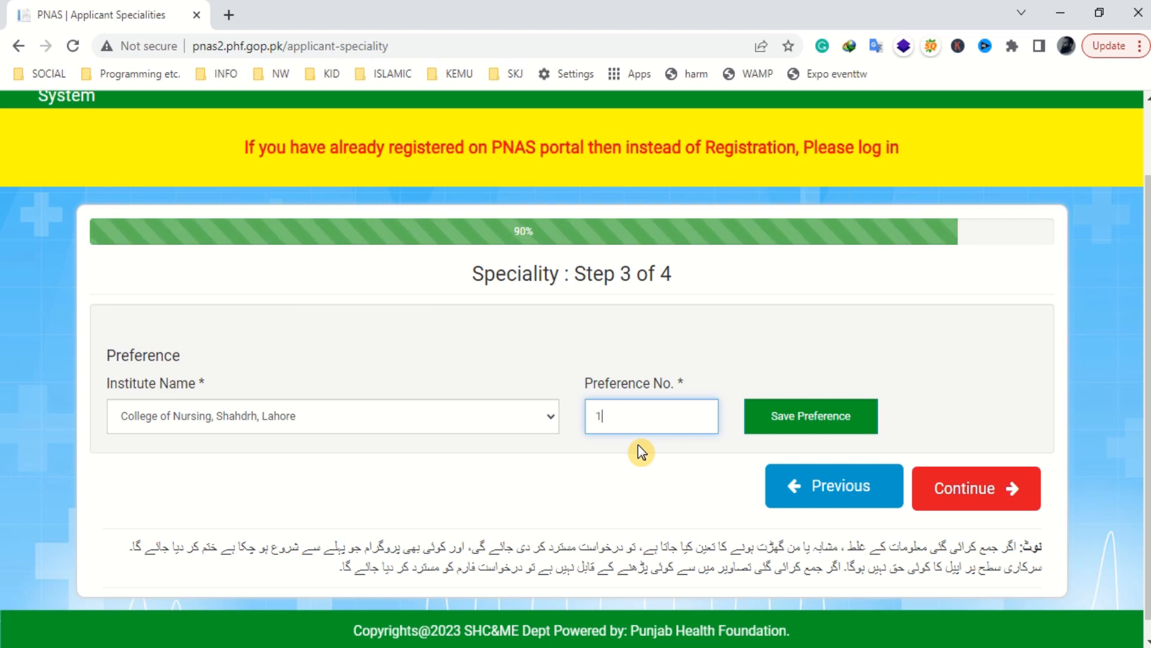
left_click(793, 425)
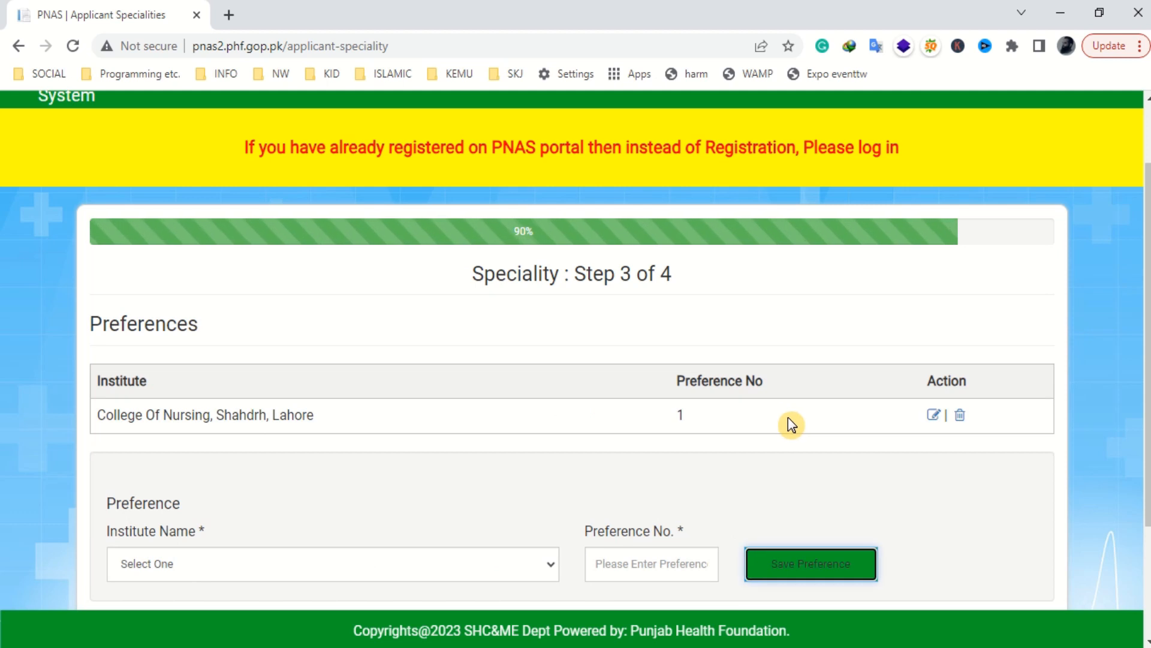
left_click_drag(174, 416, 860, 445)
- Continue past the preferences step and confirm saving the institute preferences
scroll(861, 444, "down", 2)
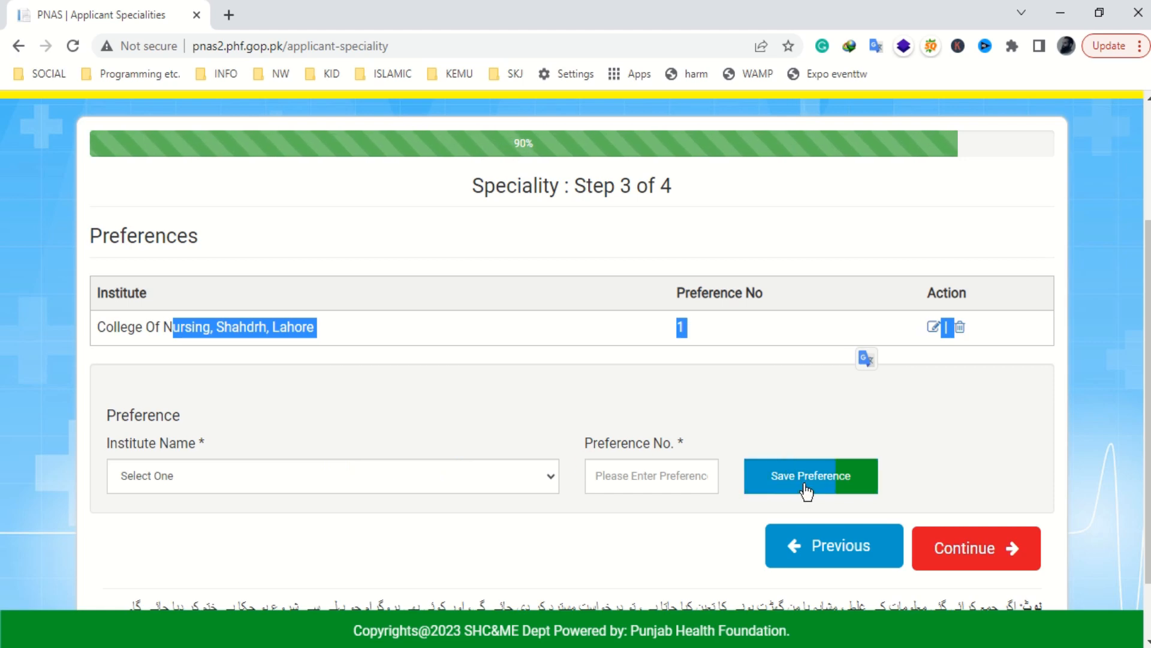
scroll(985, 553, "down", 1)
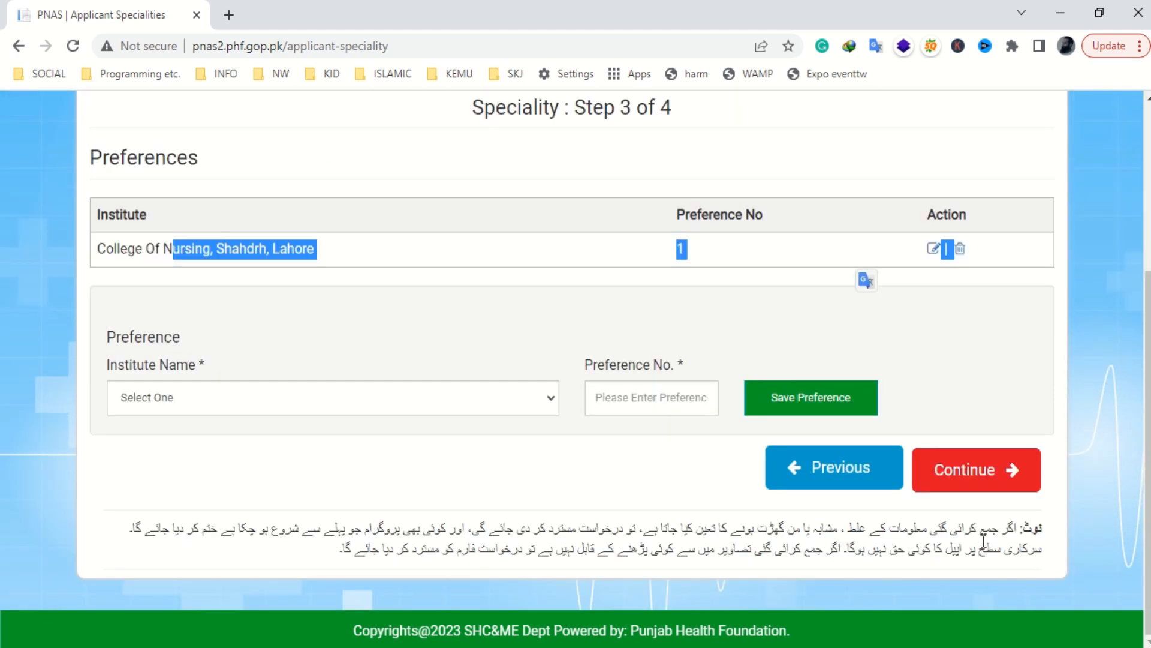
left_click(987, 484)
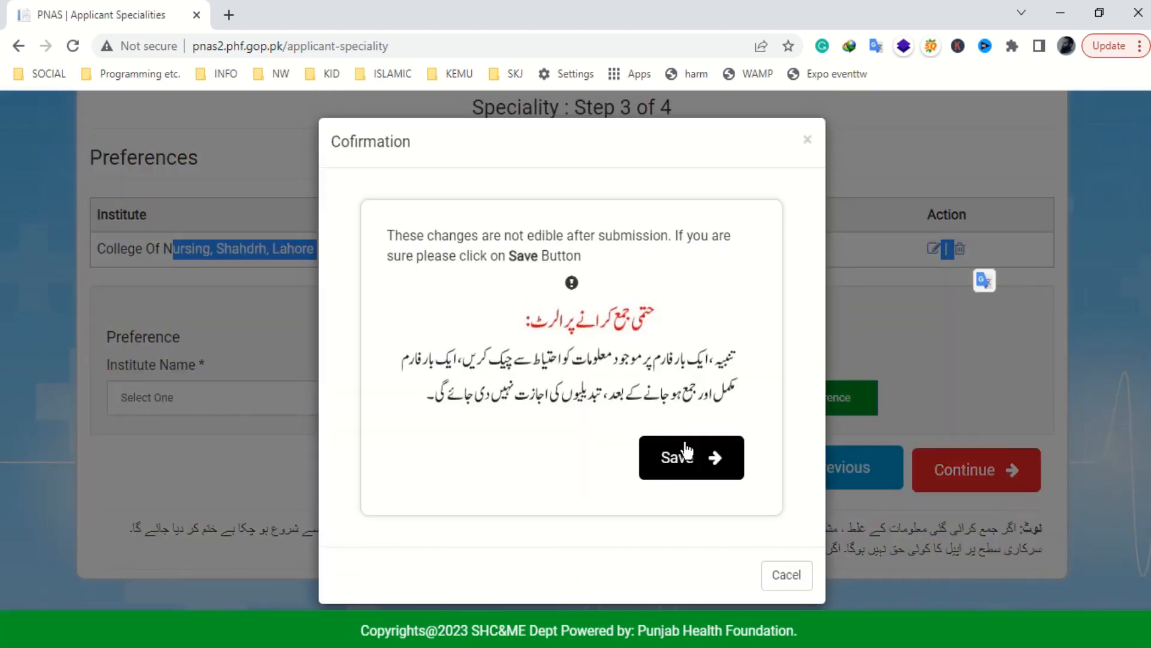
left_click(683, 457)
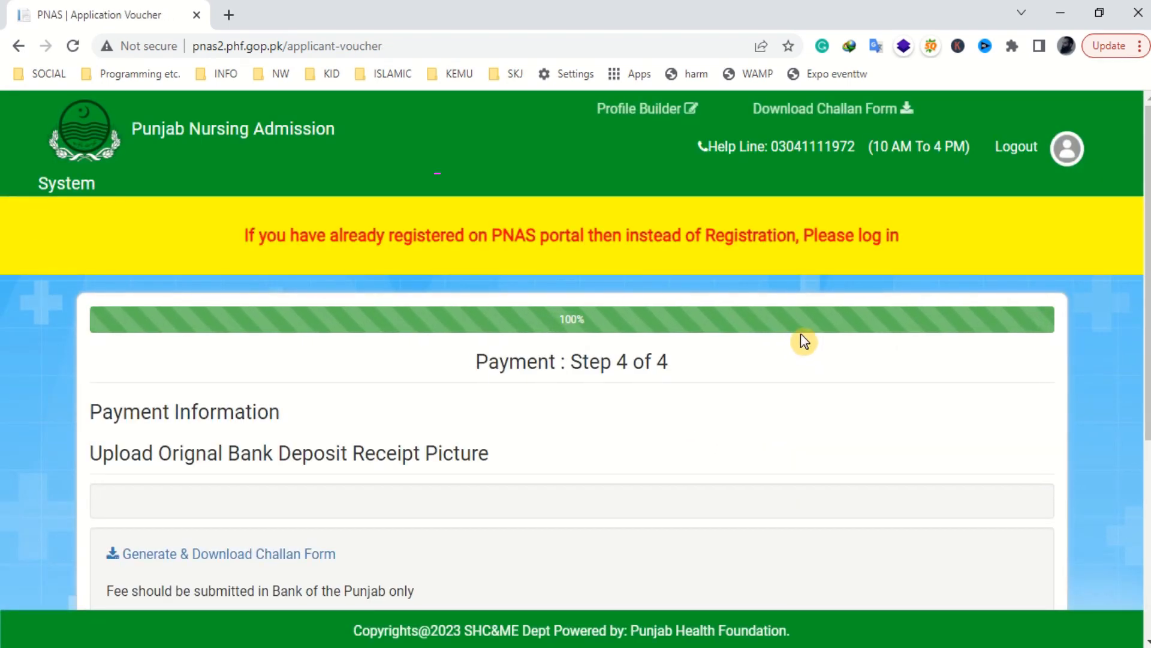
scroll(788, 329, "down", 1)
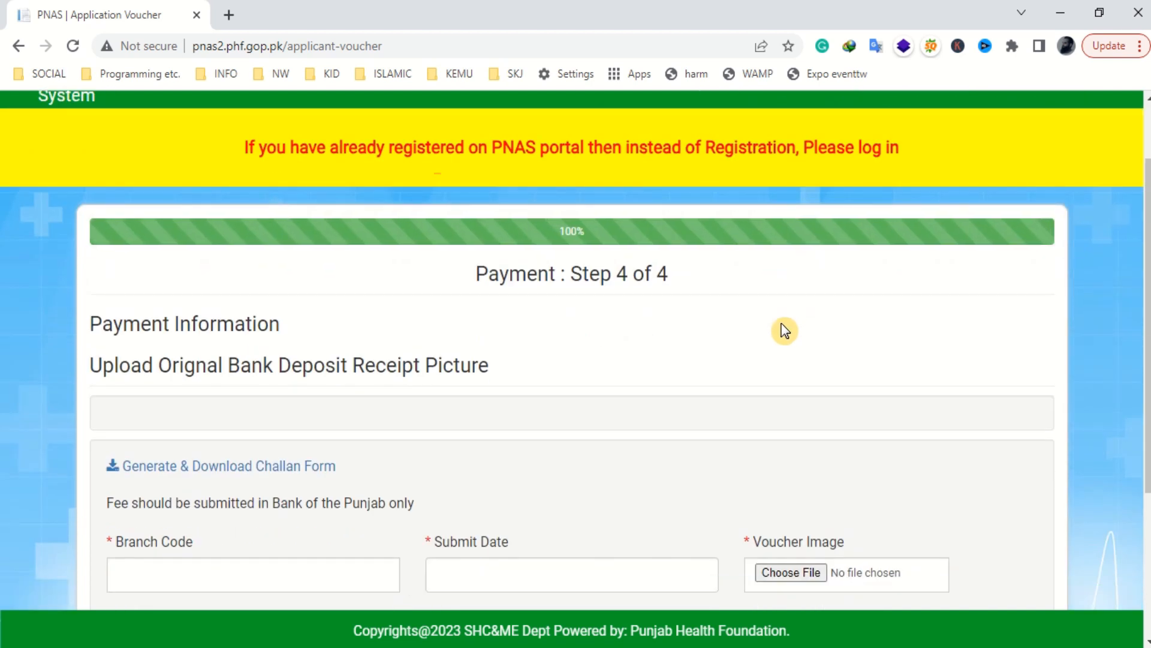
double_click(503, 275)
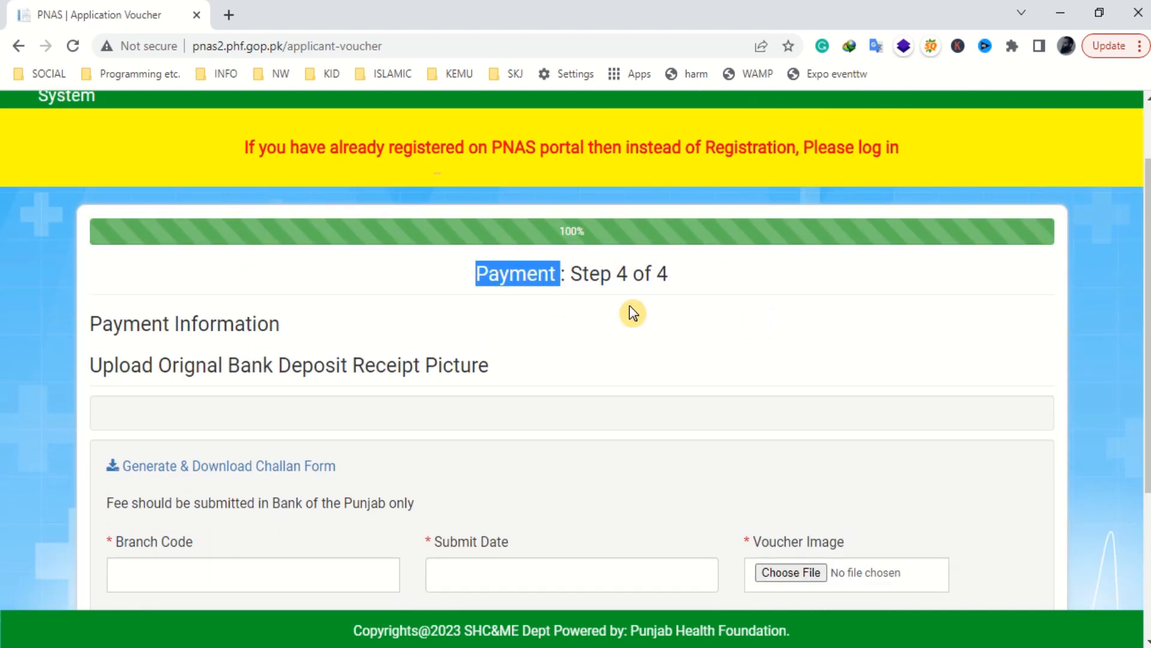
scroll(460, 386, "down", 1)
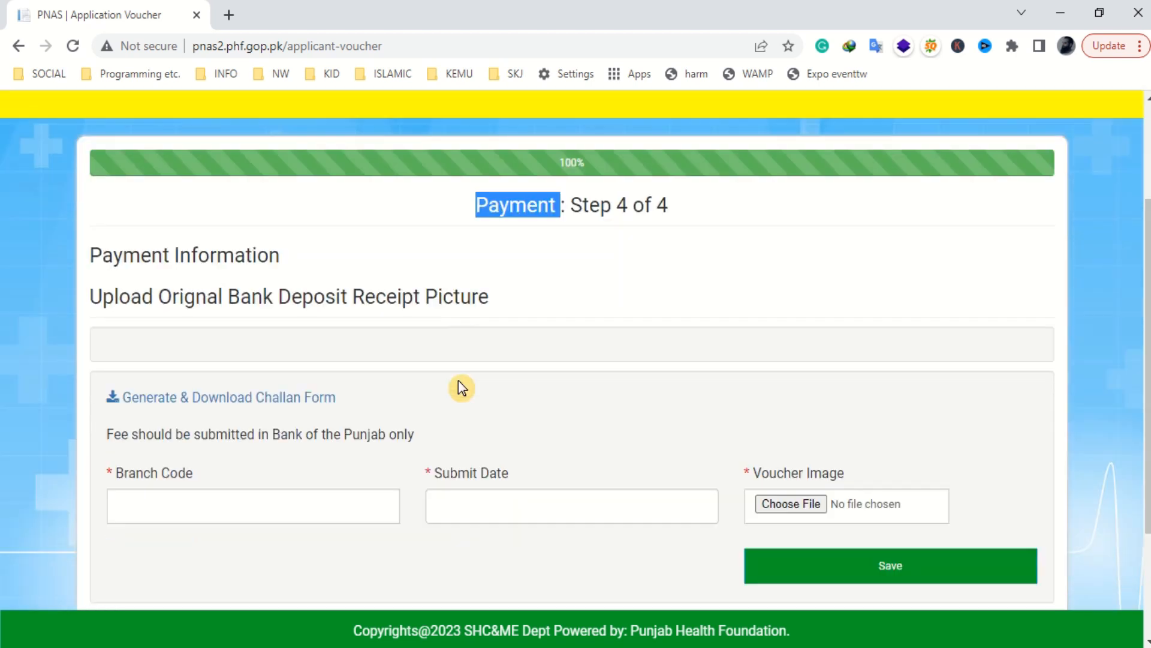
left_click_drag(91, 277, 353, 279)
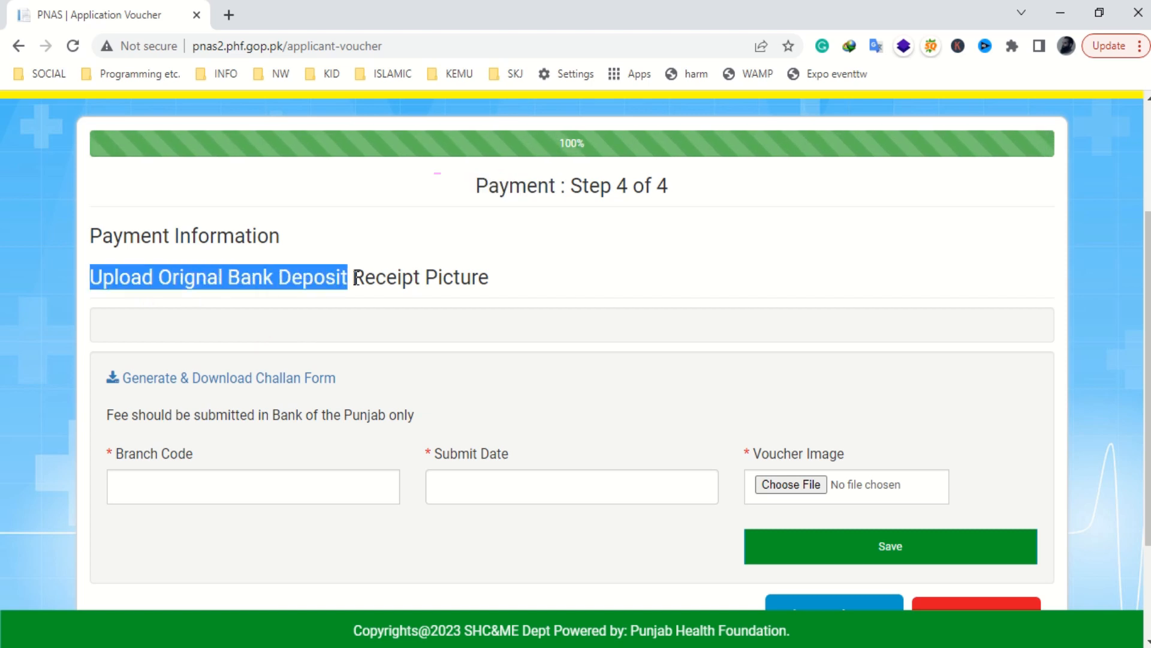
scroll(381, 329, "down", 1)
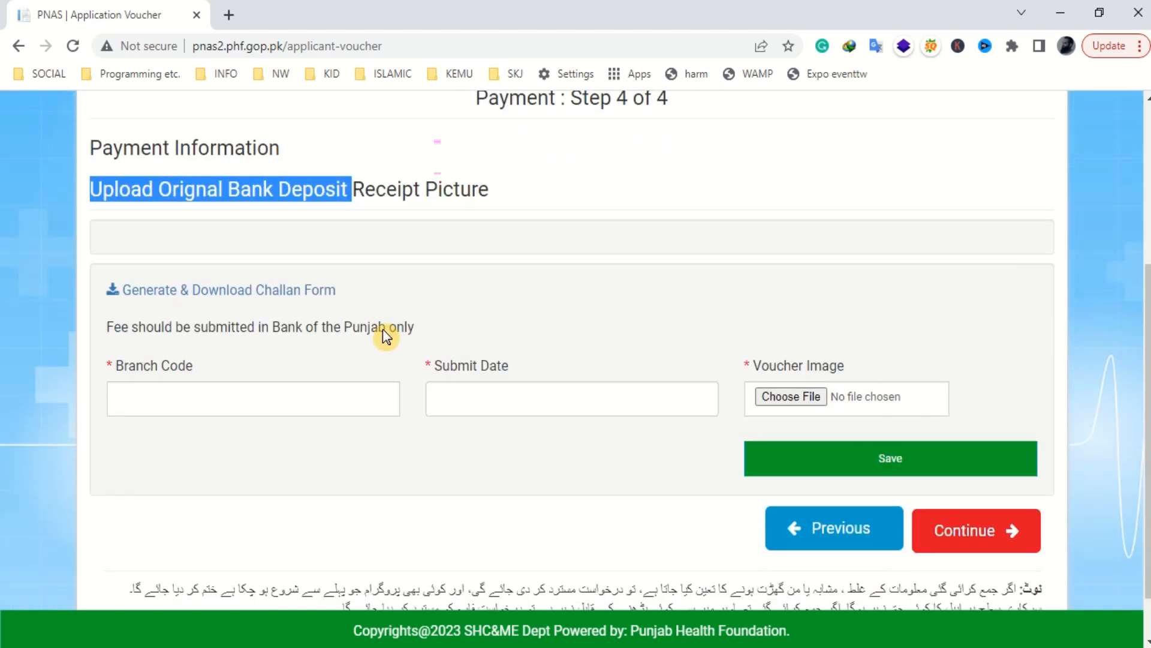
- Generate the 500 PKR challan voucher and highlight the candidate's name, number and CNIC
left_click(266, 293)
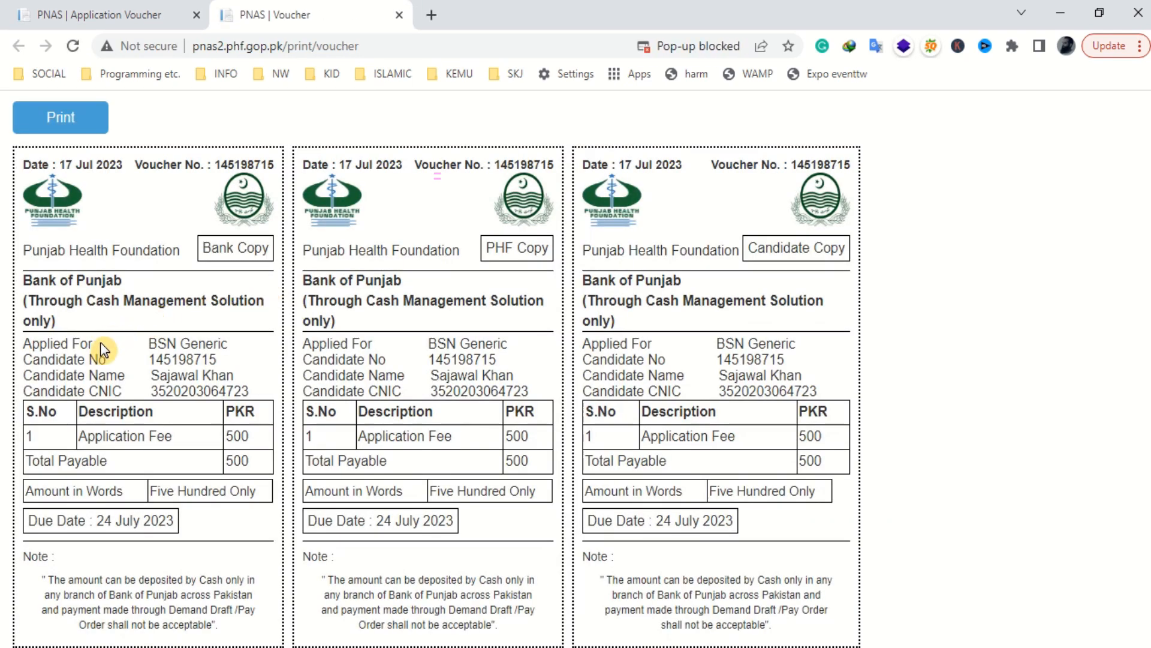
left_click_drag(157, 374, 234, 376)
left_click_drag(147, 360, 218, 360)
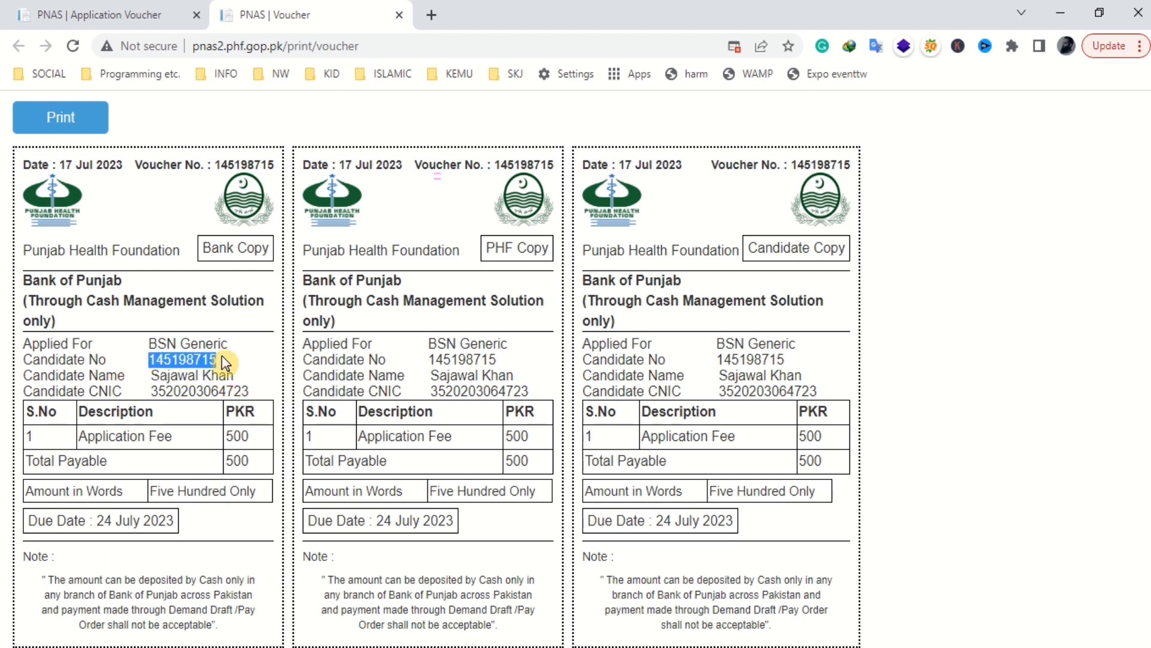
left_click_drag(151, 390, 258, 391)
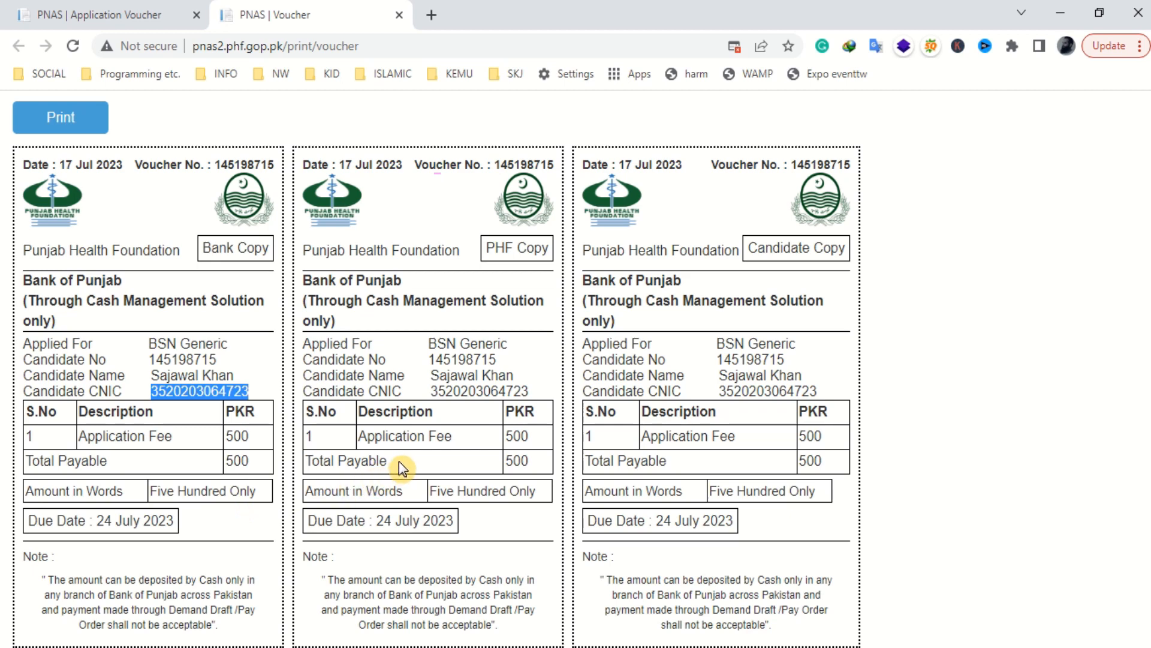
- Save the challan voucher as a landscape PDF, PNAS _Voucher, in Downloads and close its tab
key("ctrl+p")
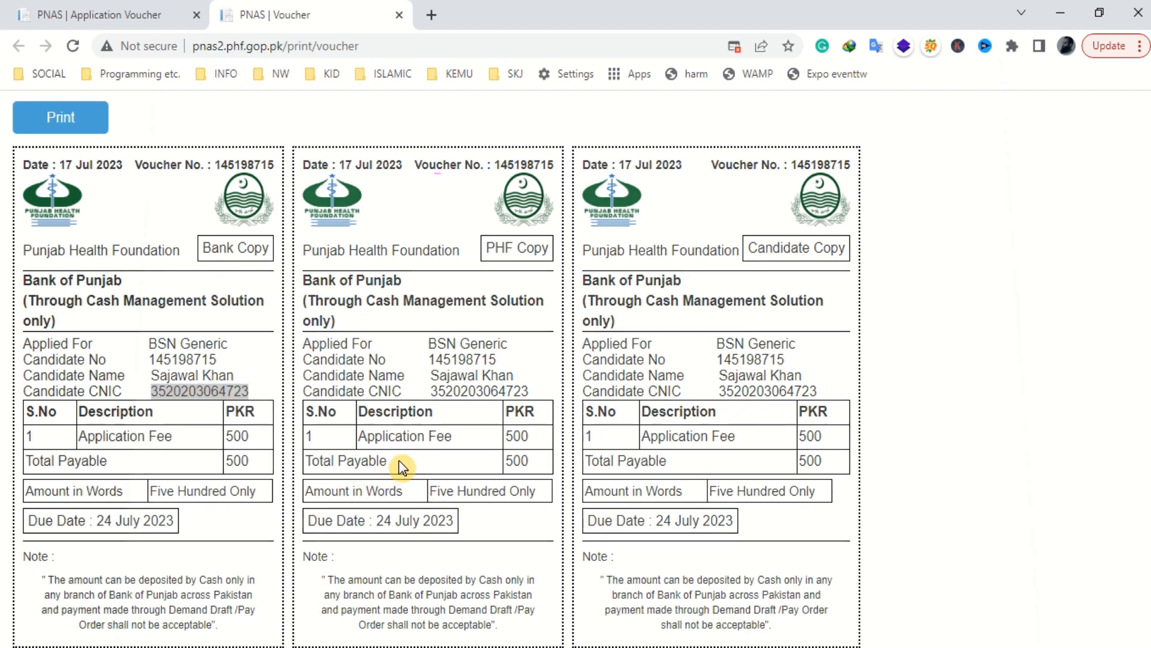
scroll(564, 412, "down", 2)
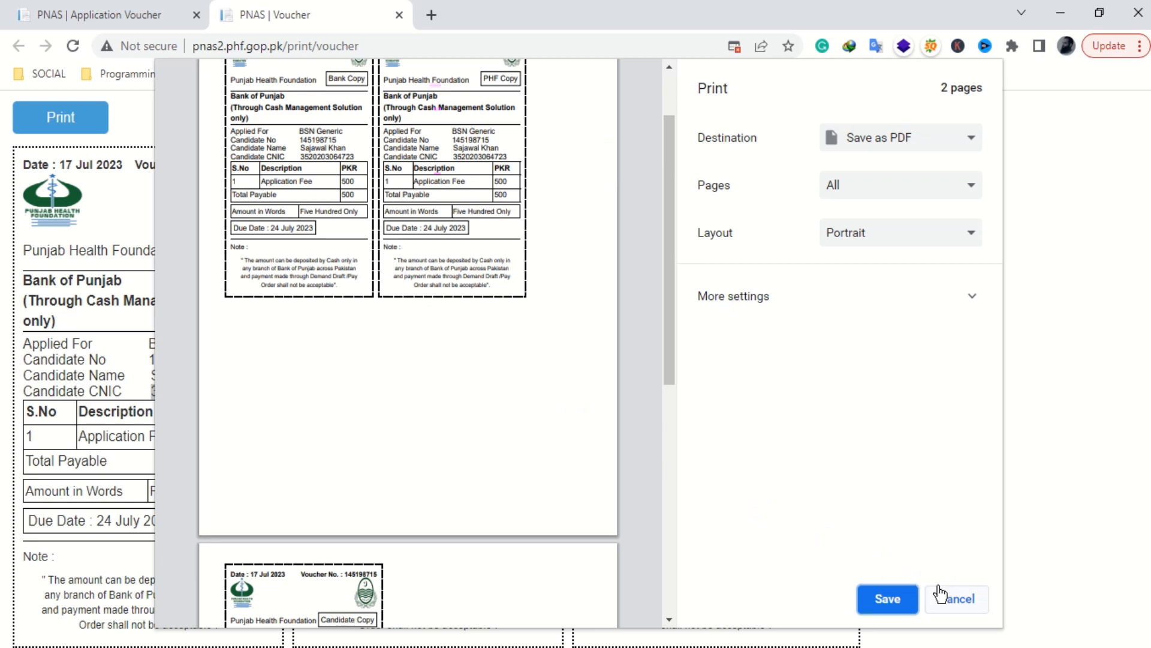
scroll(575, 231, "up", 2)
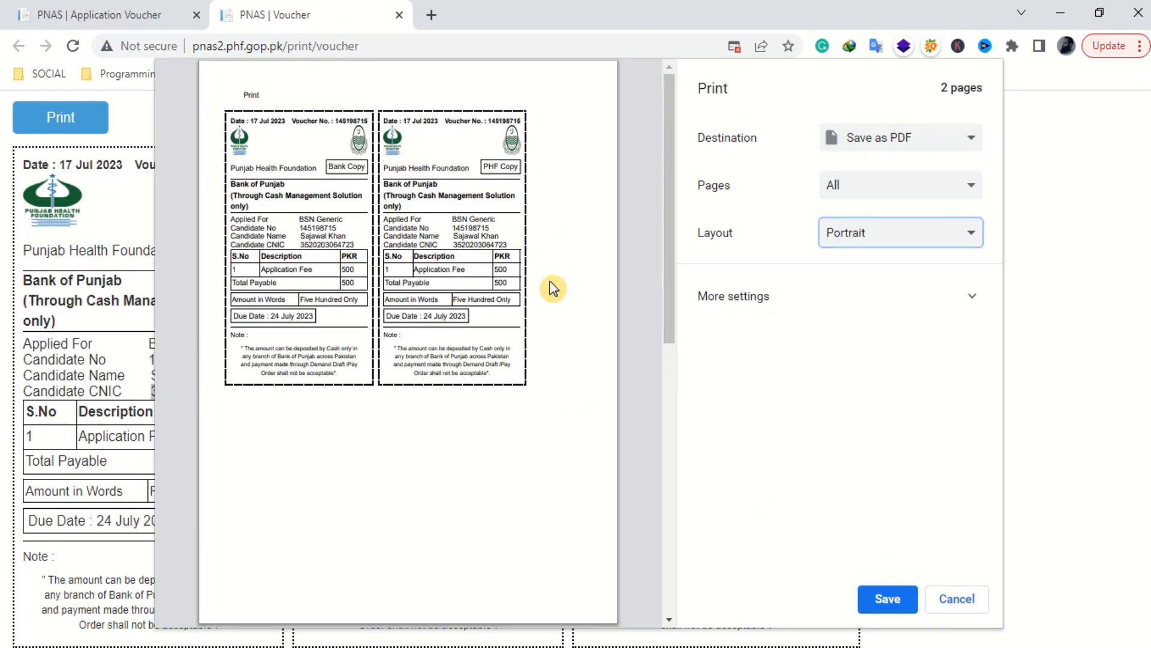
scroll(552, 296, "down", 5)
left_click(952, 249)
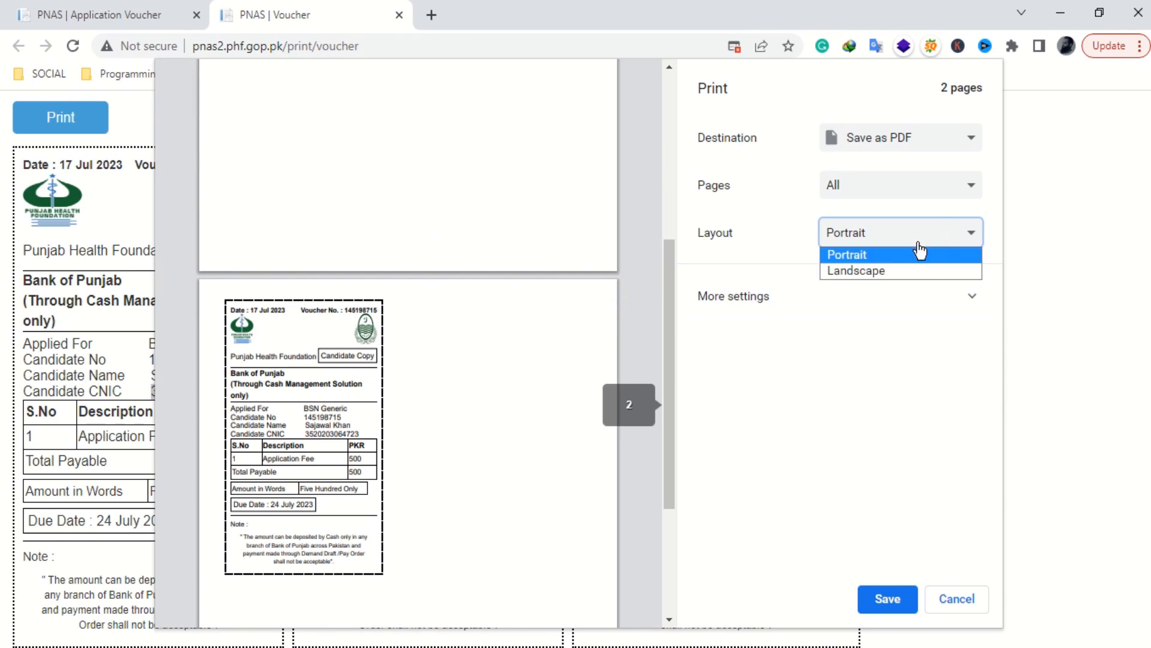
left_click(891, 270)
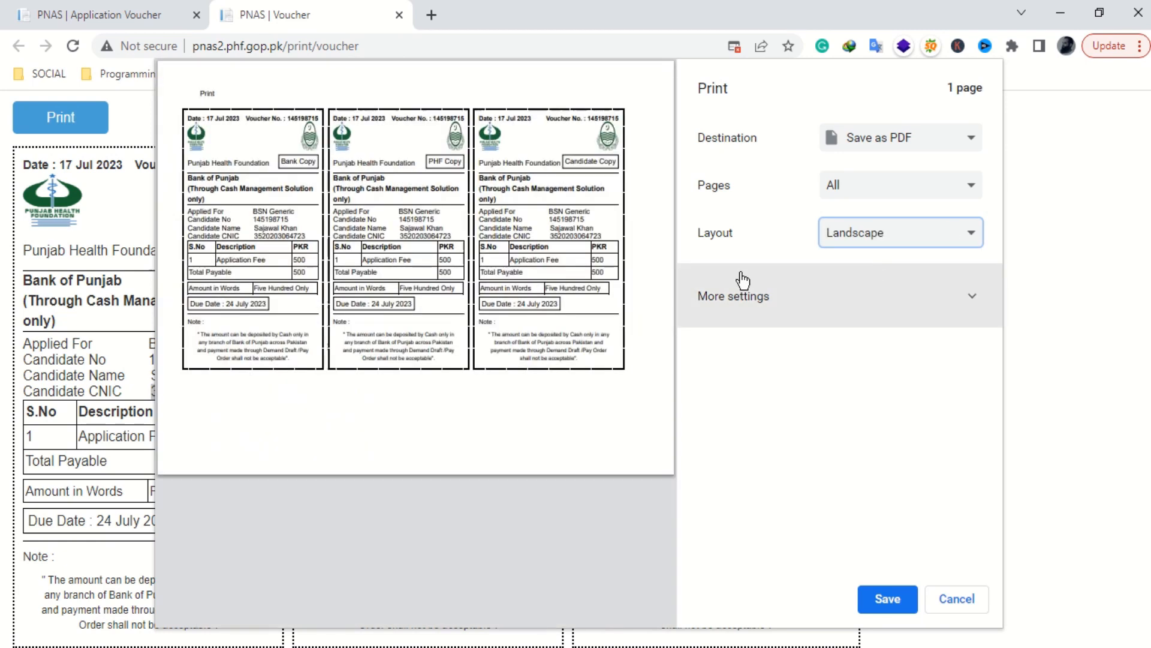
left_click(888, 597)
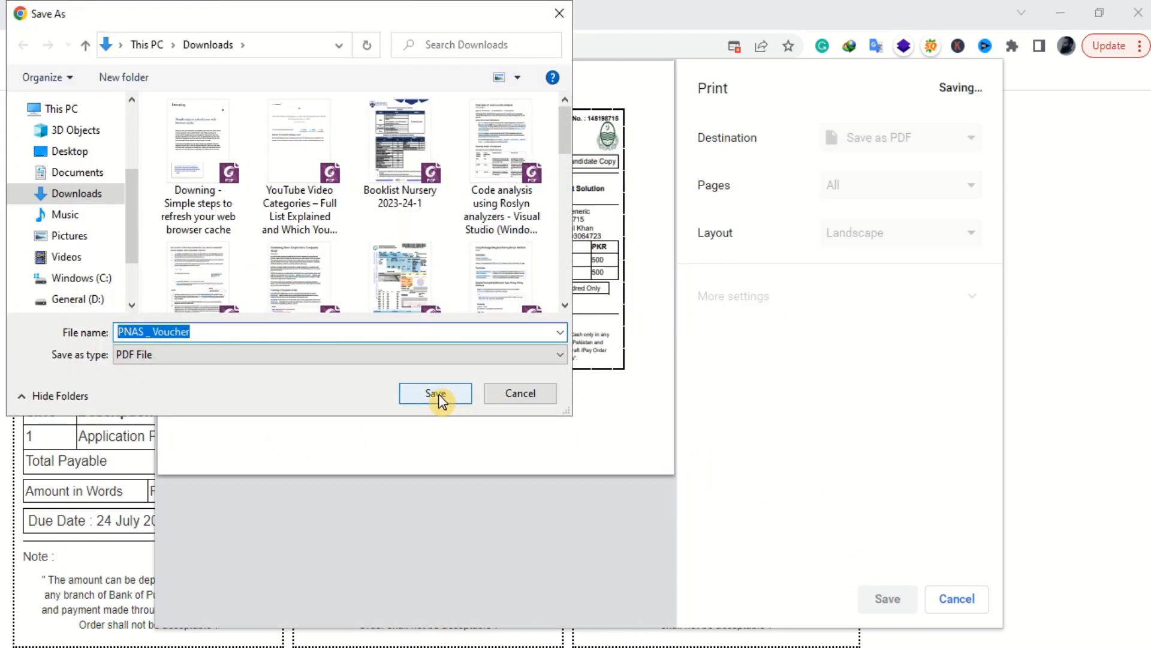
left_click(440, 397)
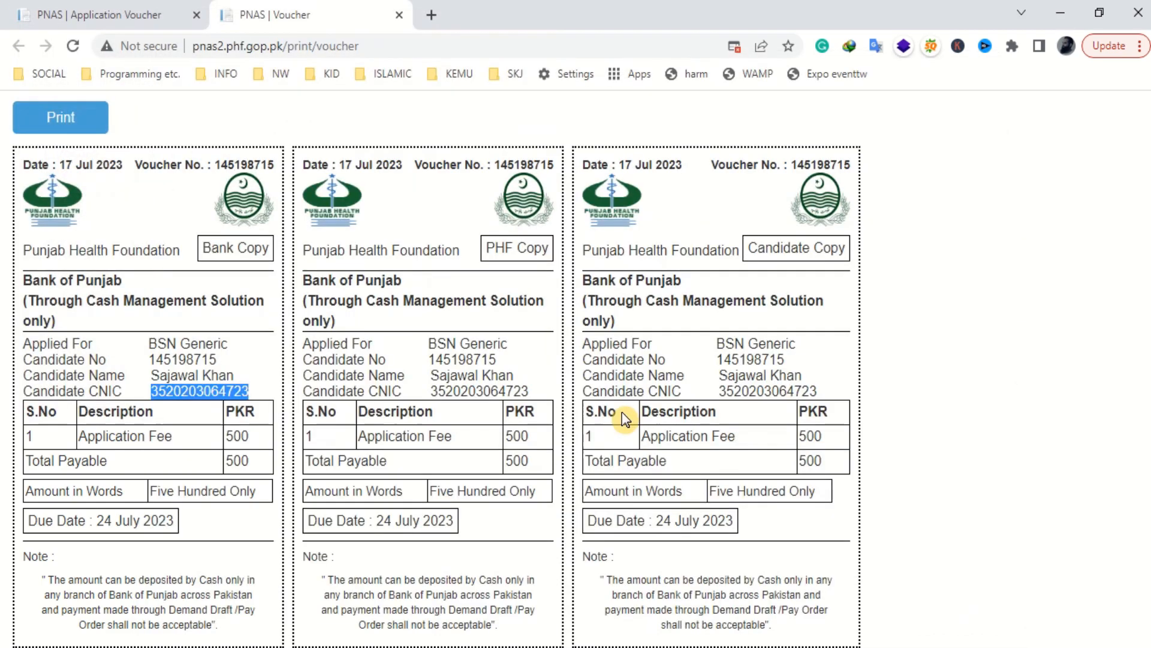
left_click(400, 20)
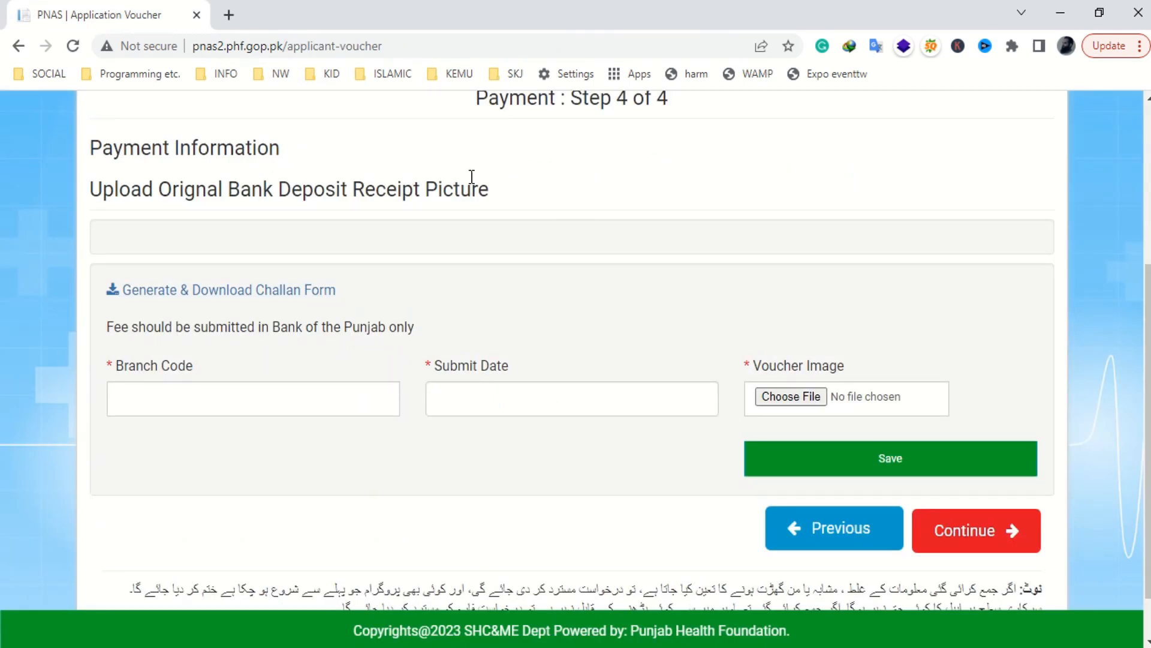
- Enter bank branch code 0201 and set the deposit date to 17 July 2023
scroll(483, 174, "up", 1)
left_click_drag(479, 185, 677, 190)
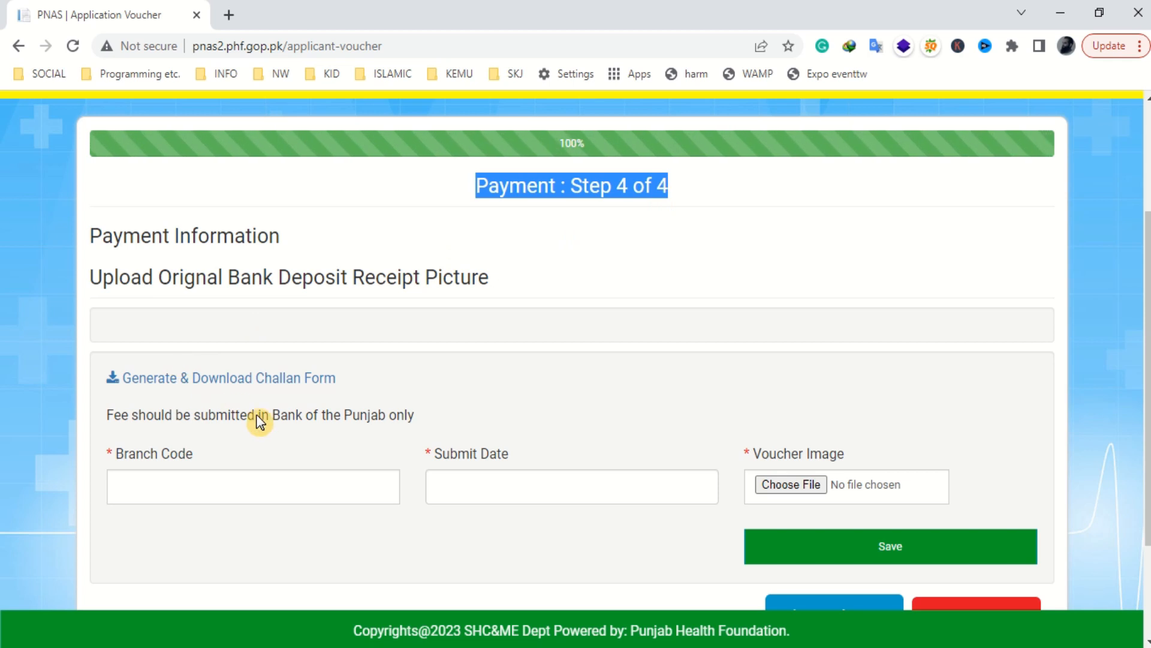
scroll(237, 409, "down", 2)
left_click(232, 339)
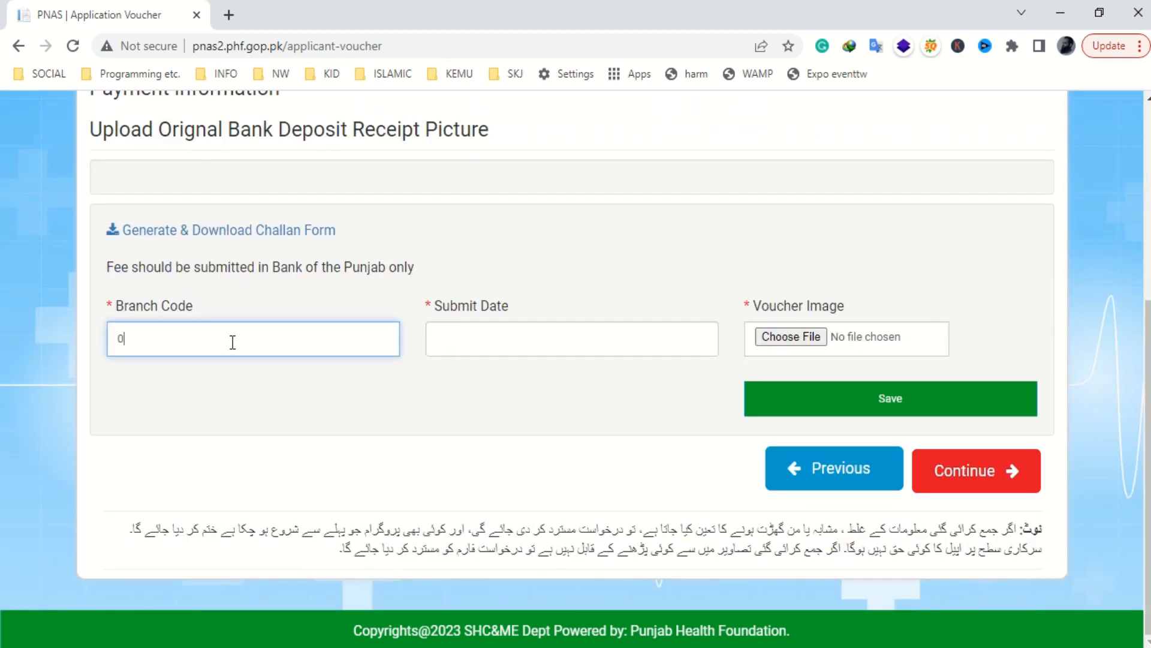
left_click(444, 336)
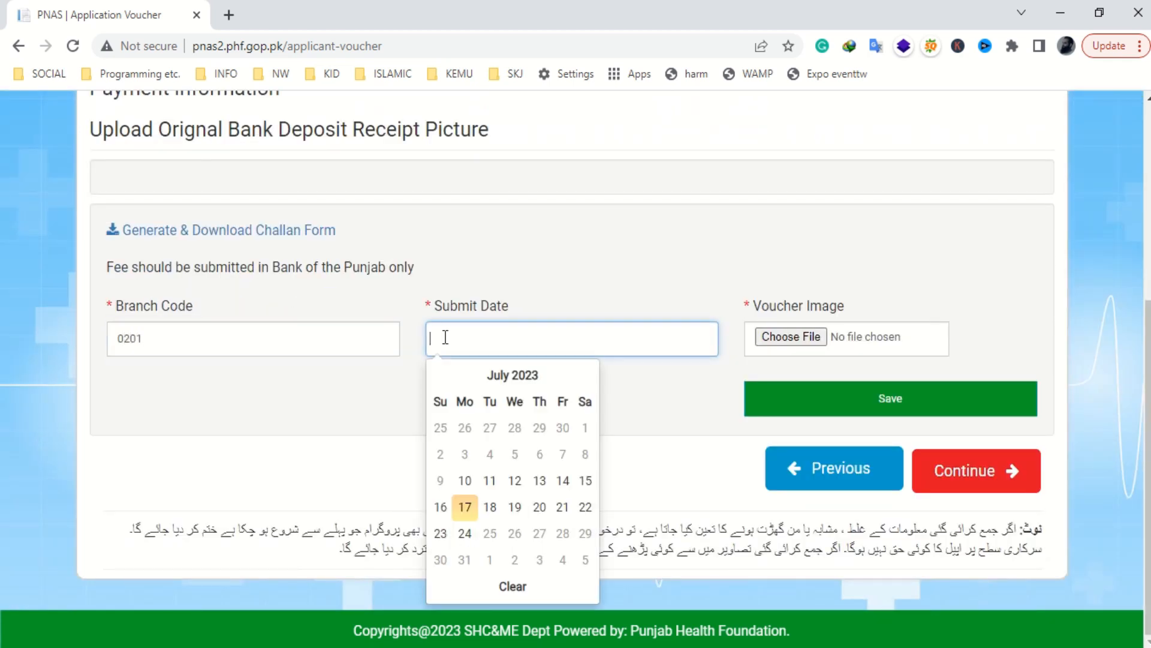
left_click(470, 507)
- Attach Nurse.jpg as the voucher image after the PDF is rejected, and save the voucher details
left_click(799, 337)
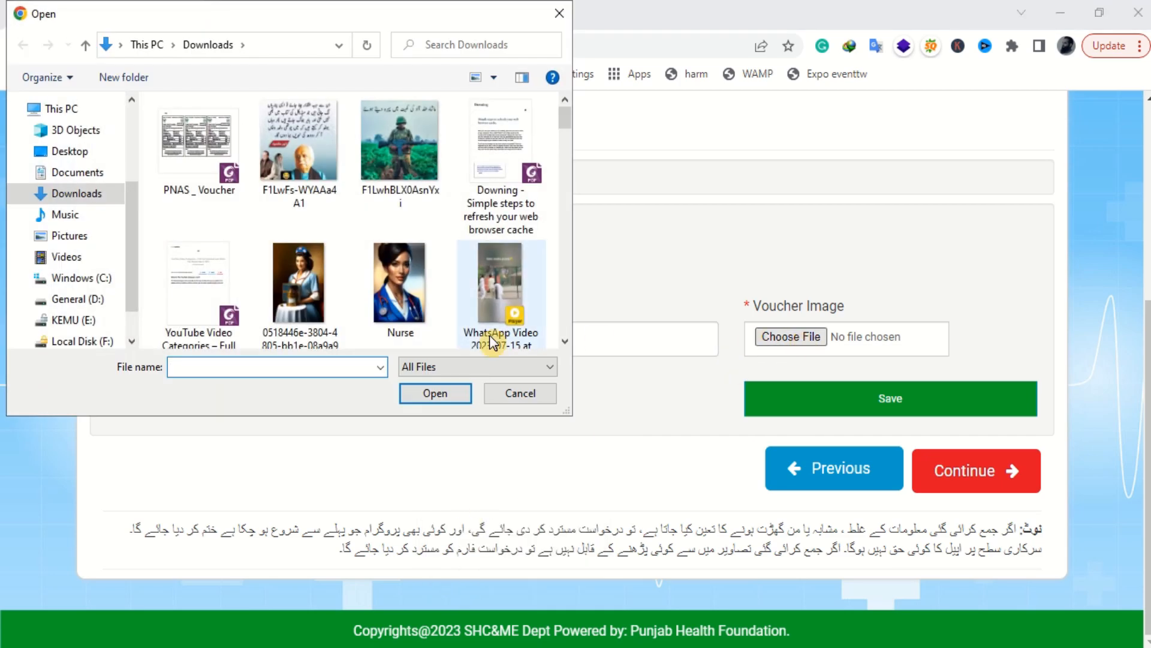
double_click(215, 204)
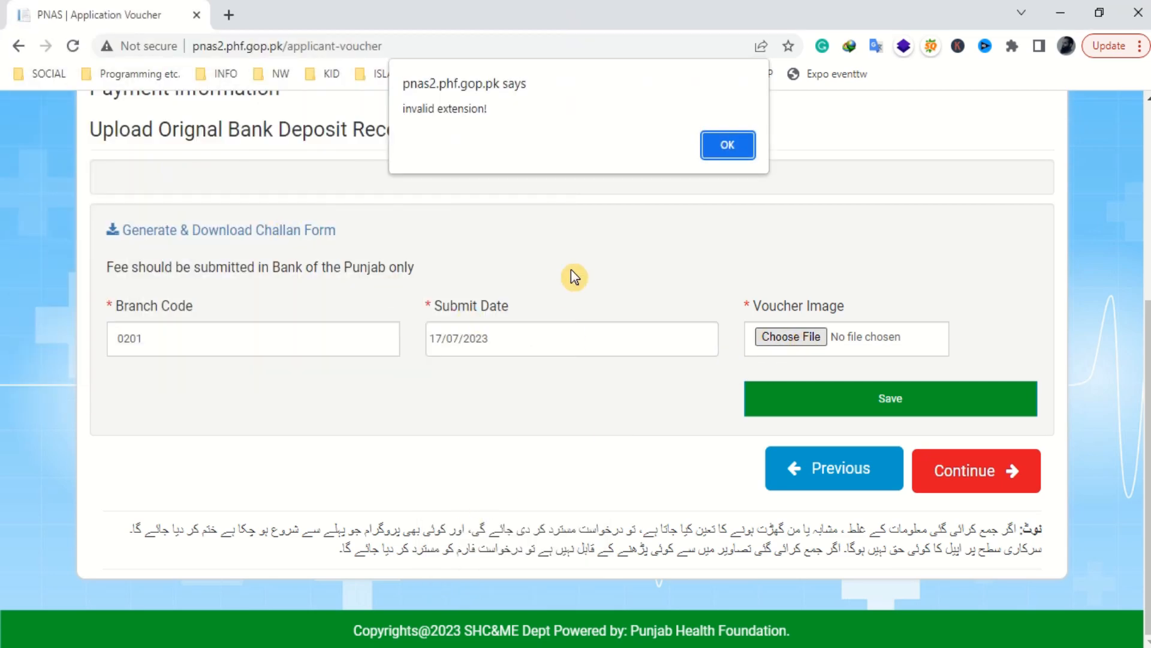
left_click(721, 144)
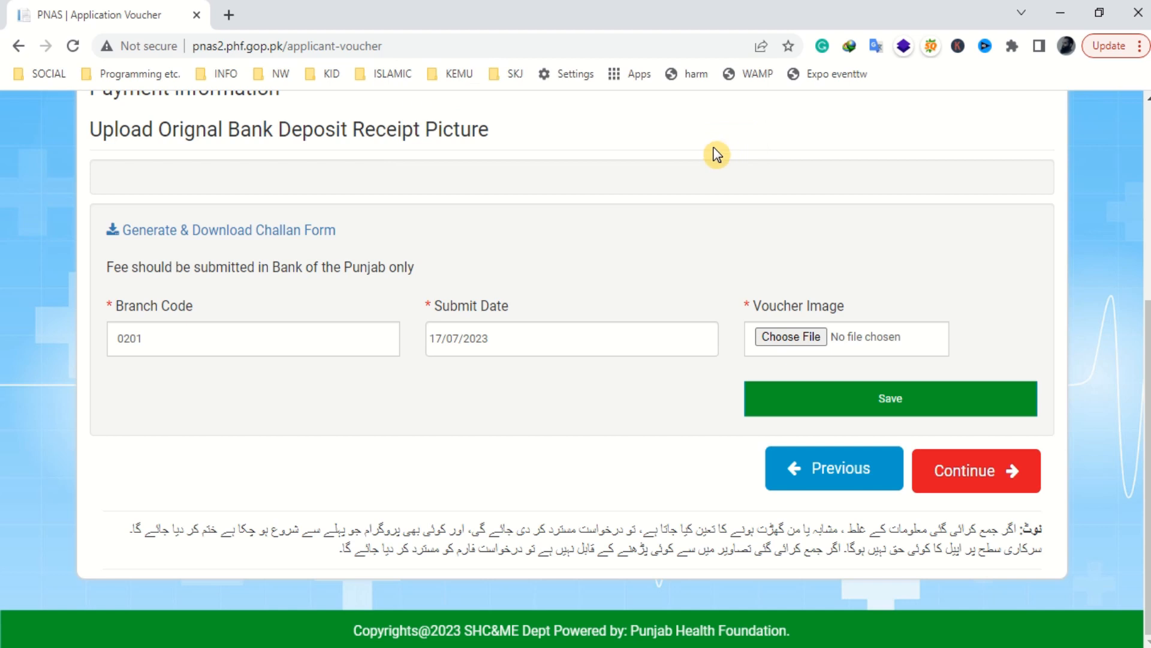
left_click(785, 337)
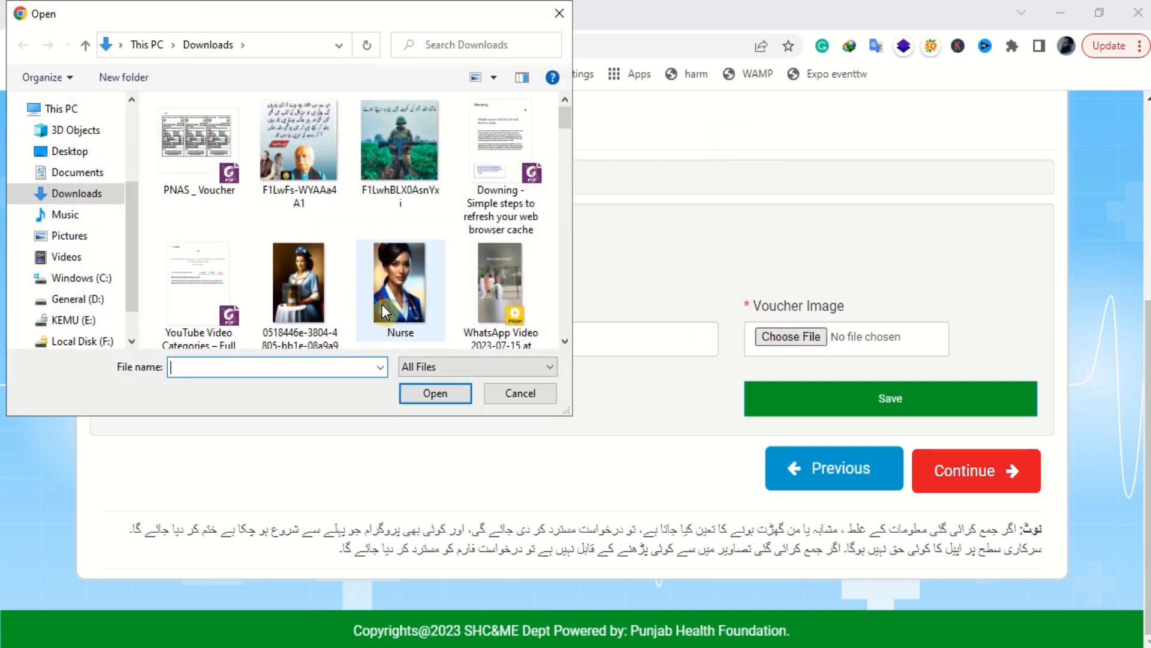
double_click(414, 318)
left_click(941, 407)
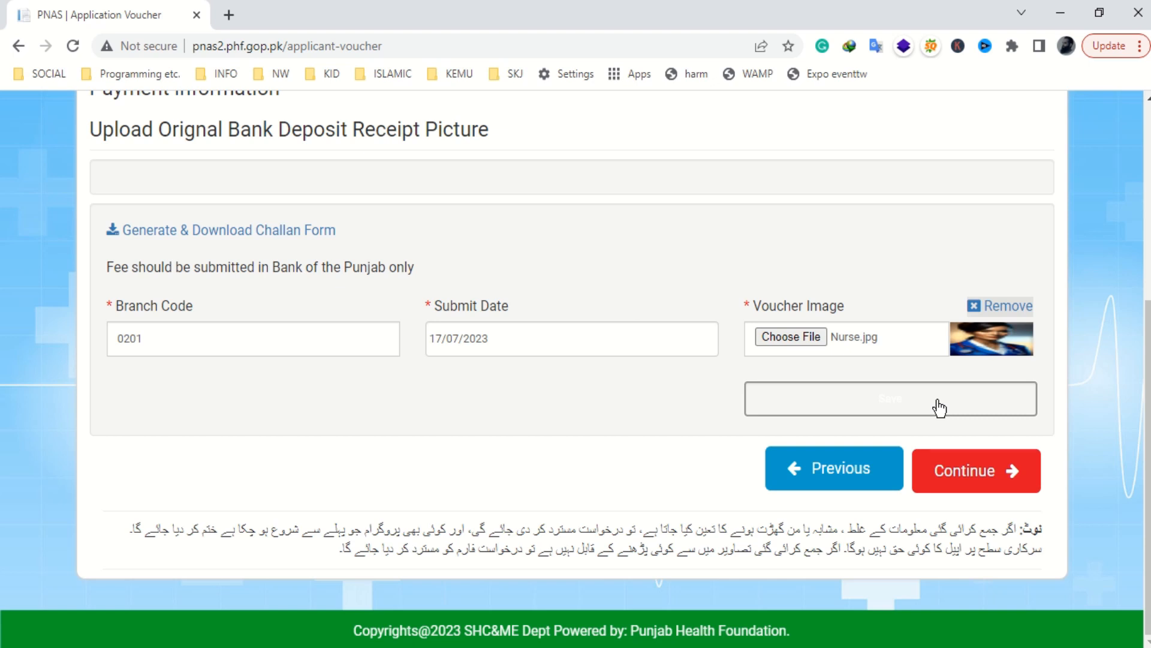
left_click(724, 150)
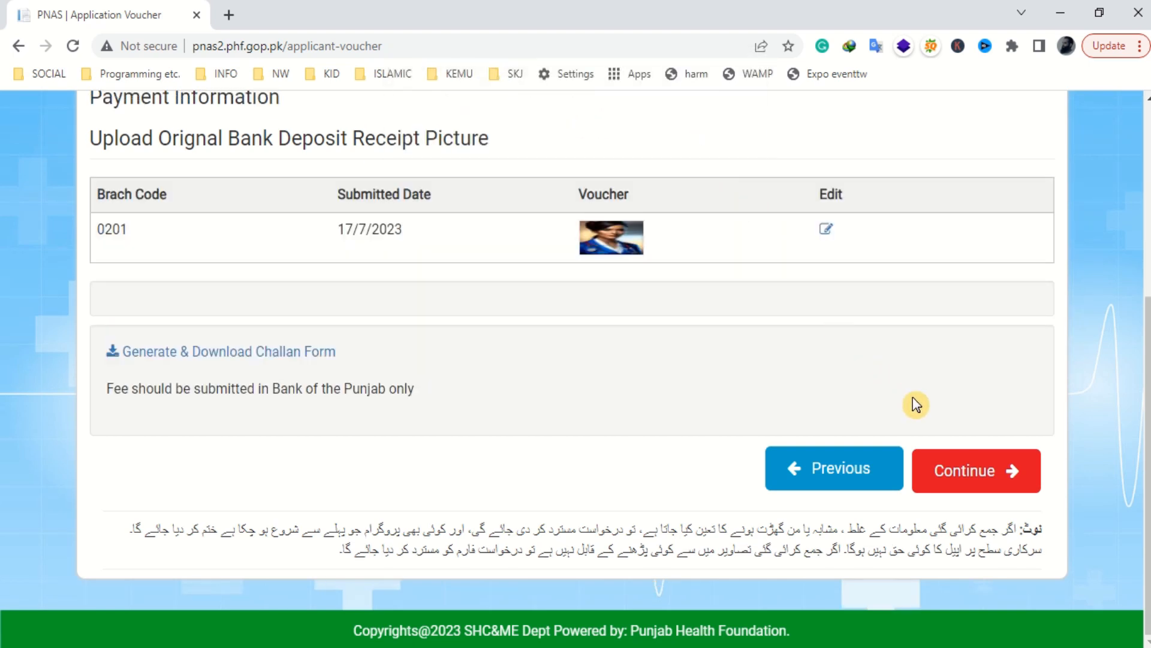
- Confirm moving to the Application Proof Reading page and tick 'I agree information are correct'
left_click(963, 473)
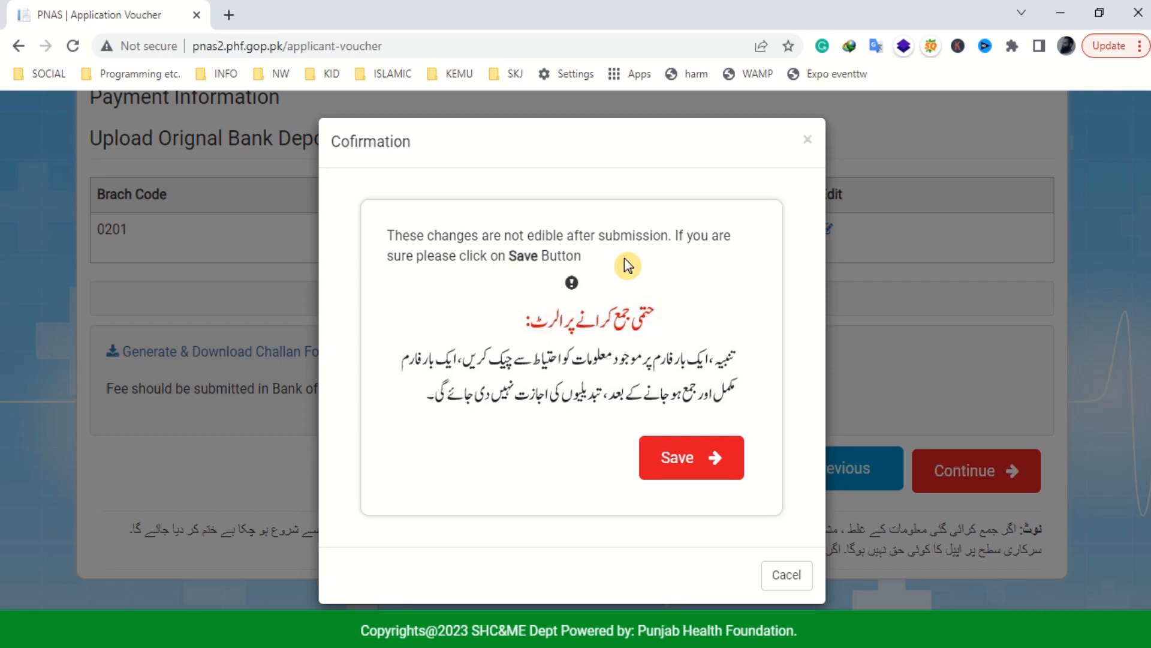
left_click(690, 459)
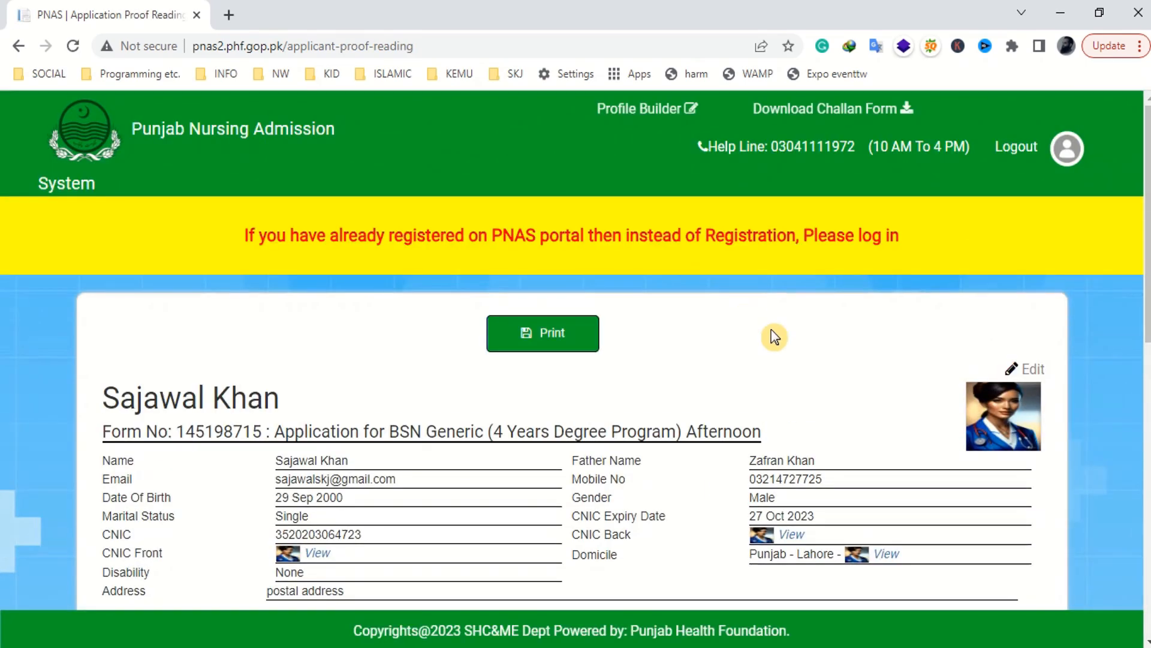
scroll(773, 337, "down", 5)
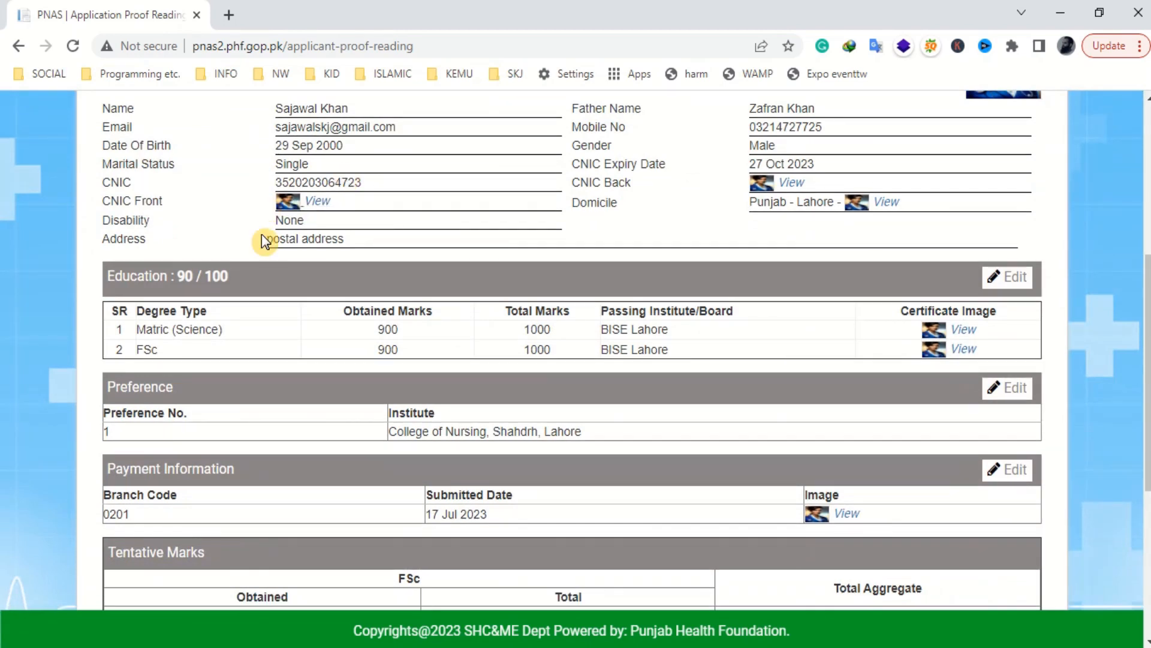
scroll(204, 327, "down", 3)
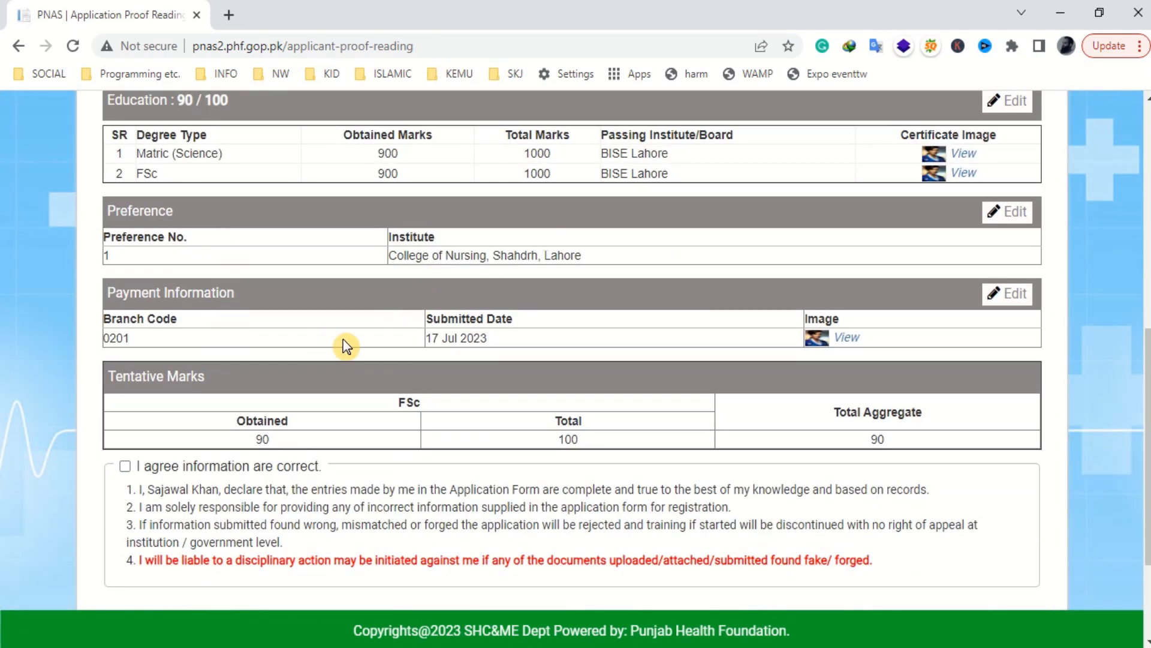
scroll(646, 419, "down", 2)
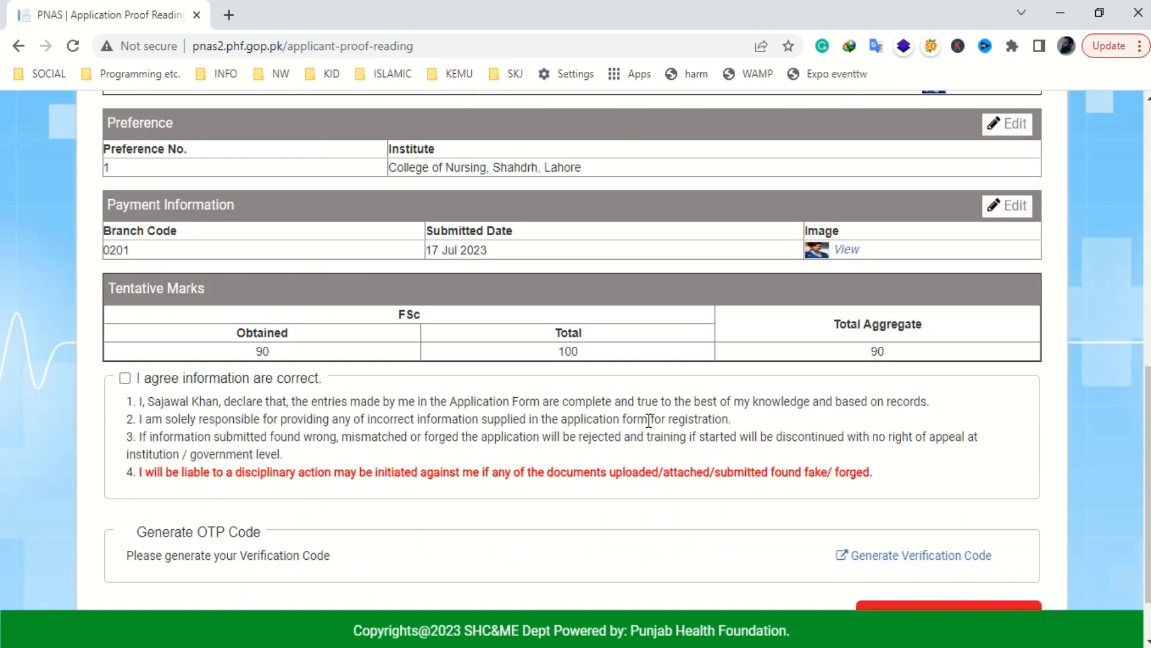
left_click(124, 378)
scroll(311, 427, "down", 2)
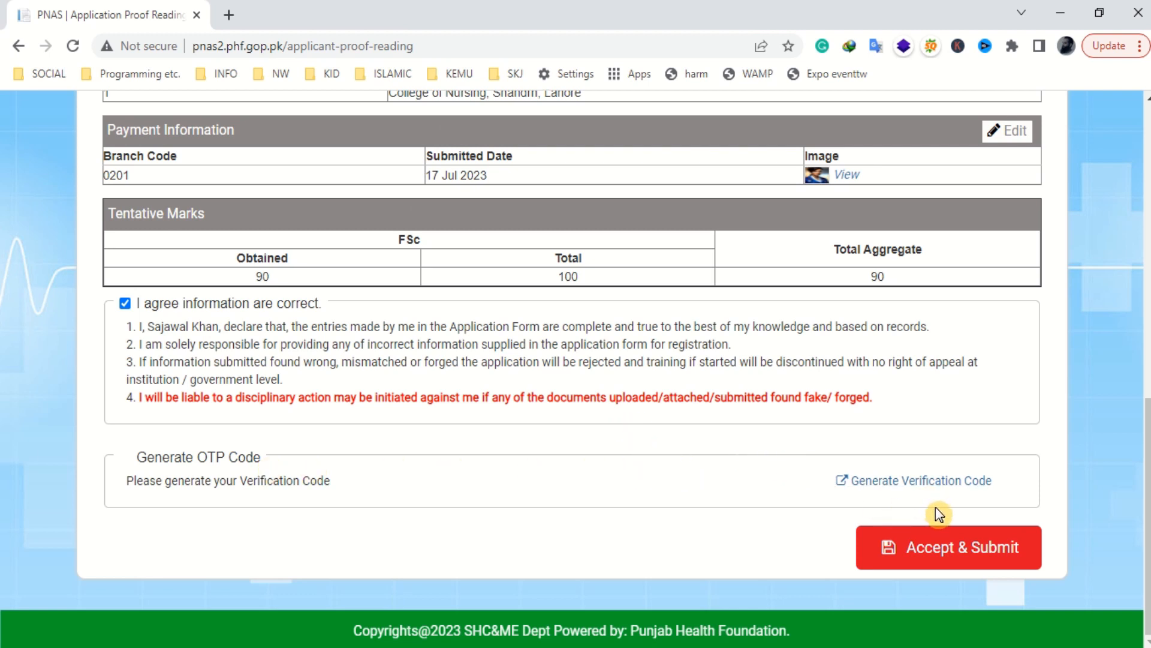
- Send a verification OTP to the mobile number and resubmit to reach OTP verification
left_click(943, 548)
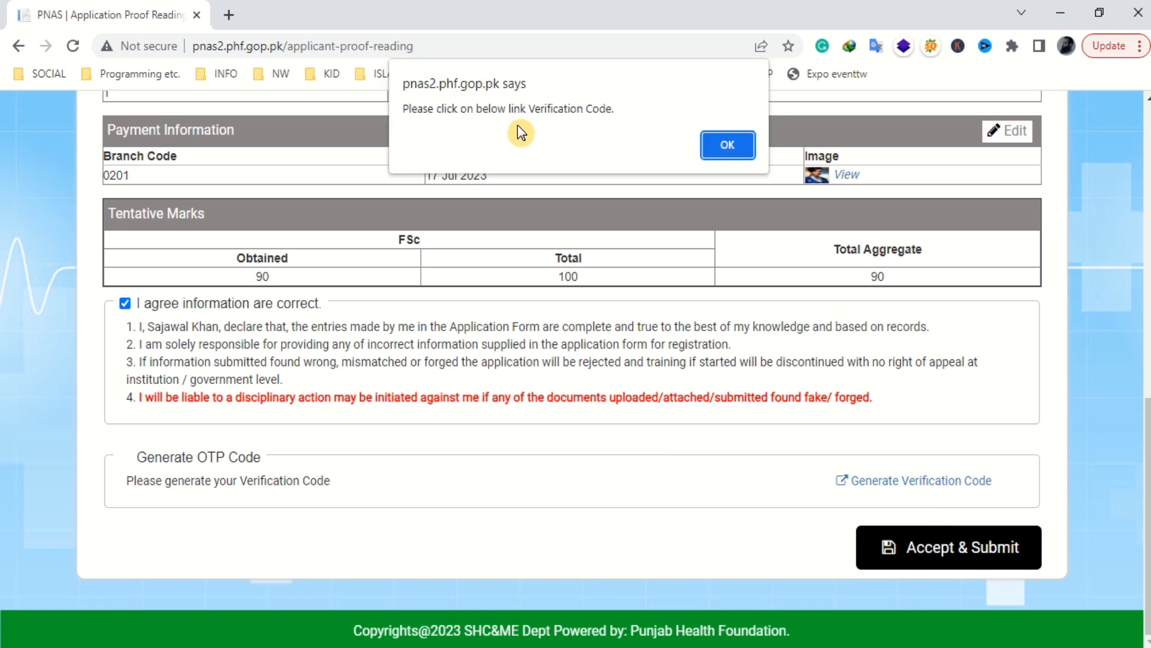
left_click(722, 142)
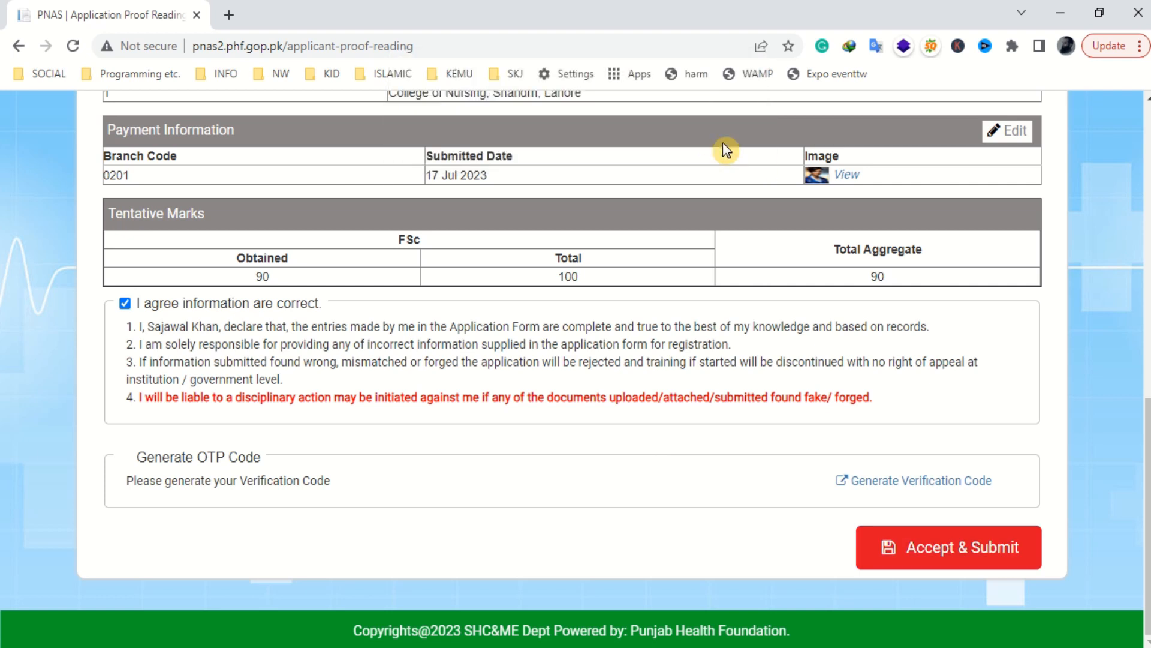
left_click(889, 478)
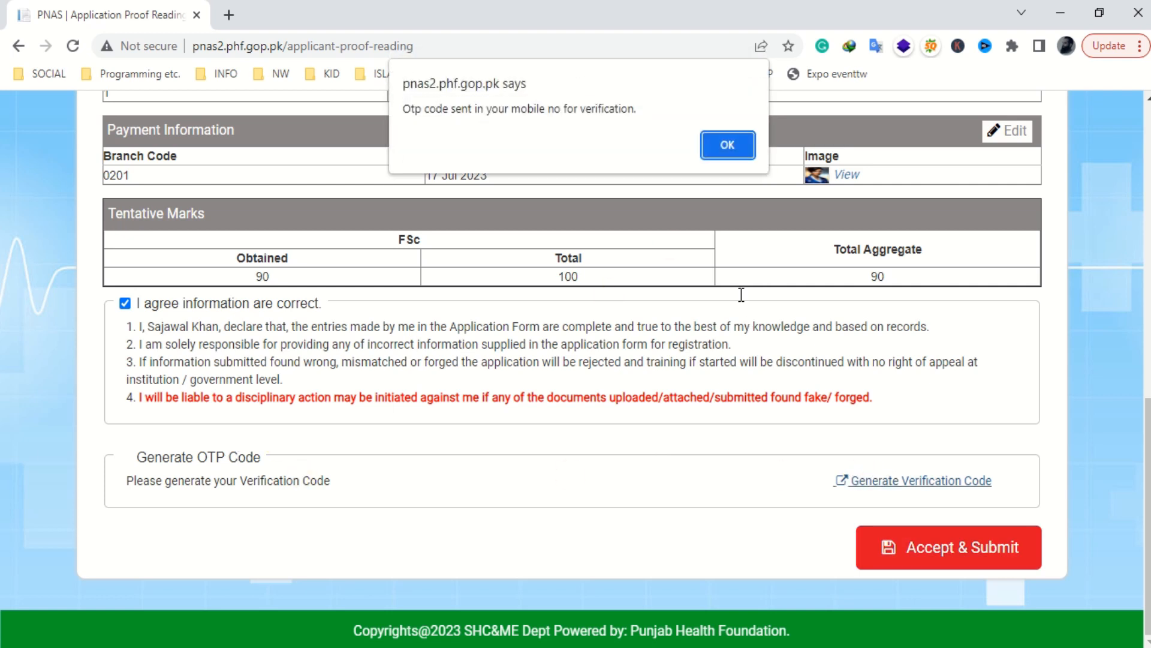
left_click(722, 142)
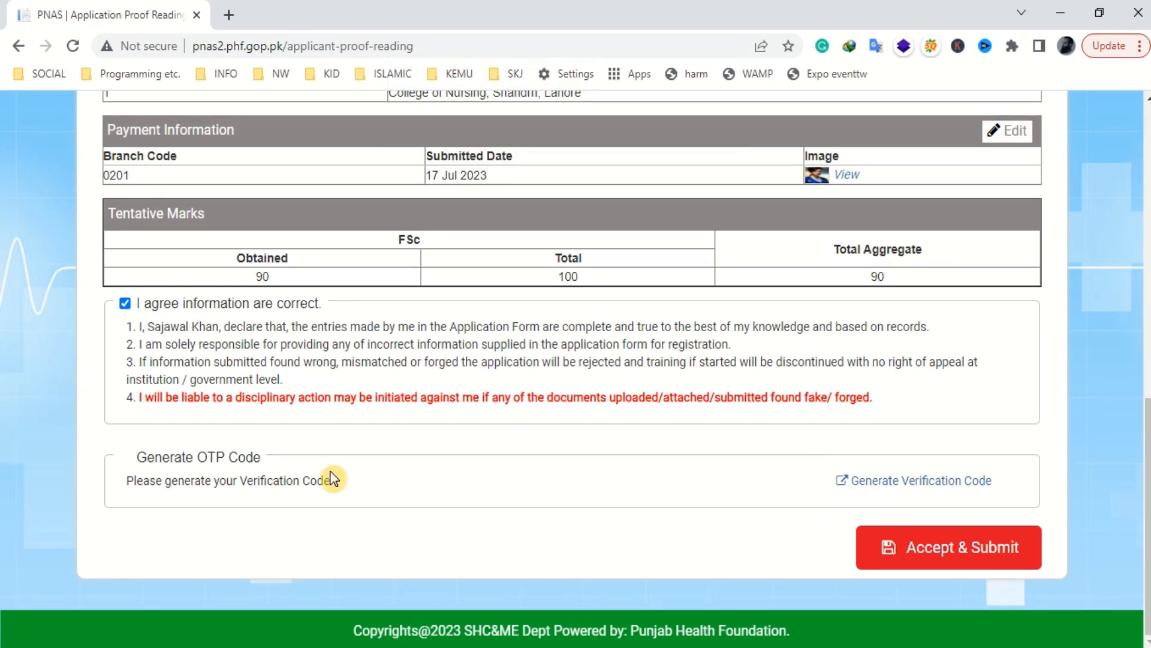
left_click(957, 561)
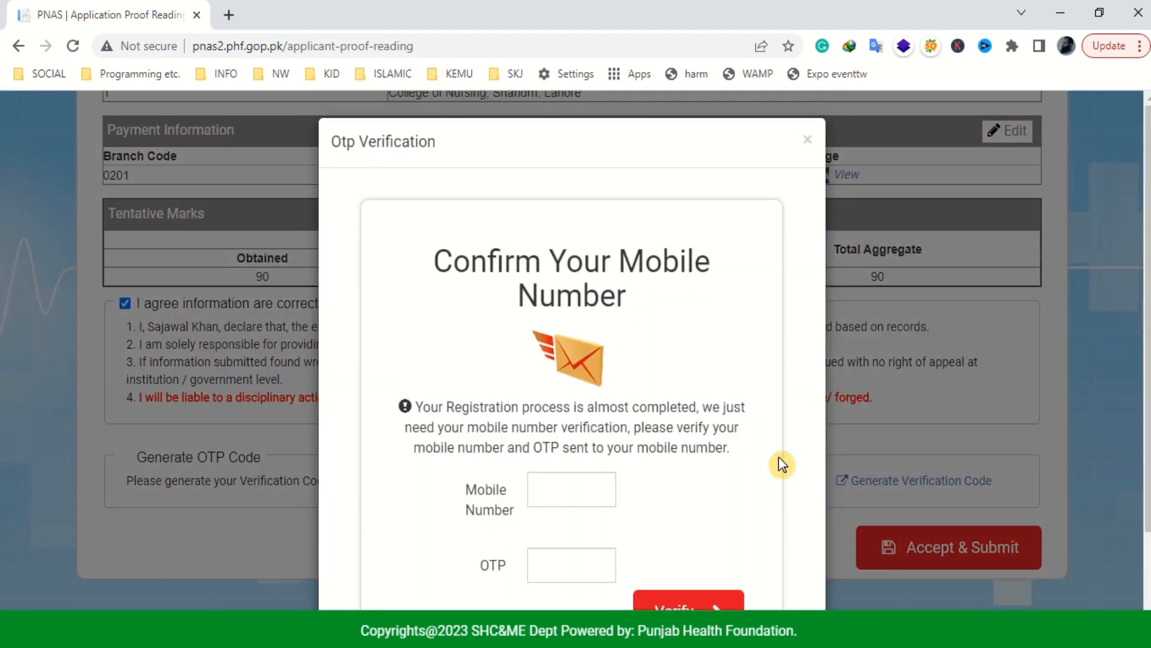
- Enter the applicant's mobile number and the received OTP, and verify them
left_click(565, 486)
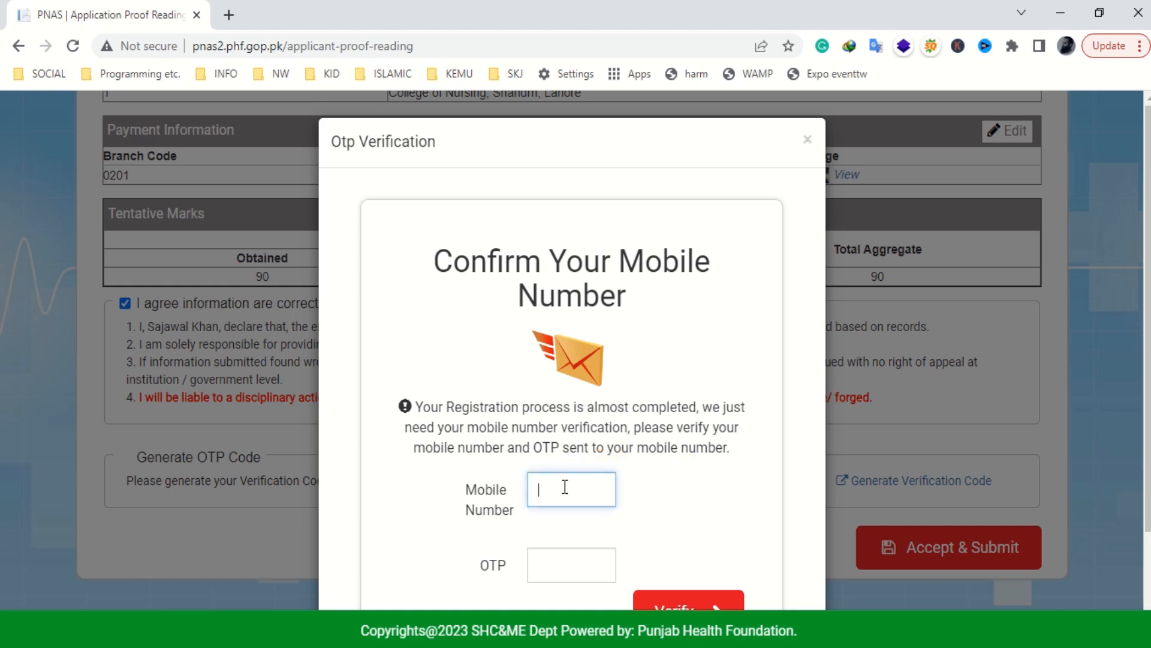
left_click(571, 563)
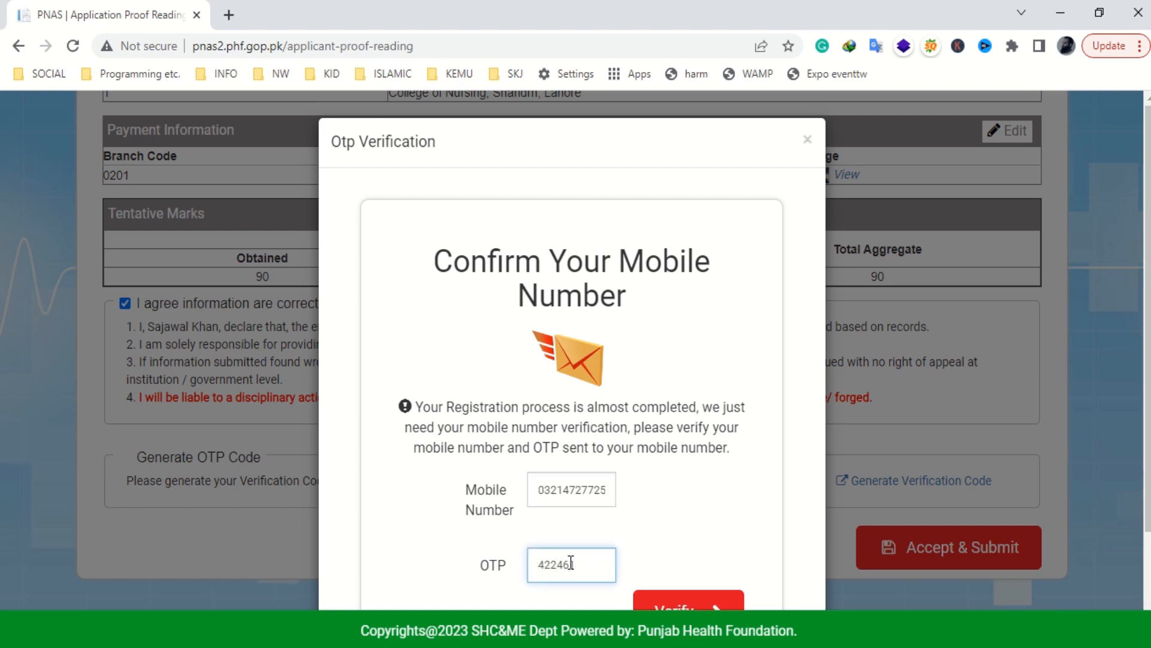
scroll(646, 549, "down", 2)
left_click(689, 488)
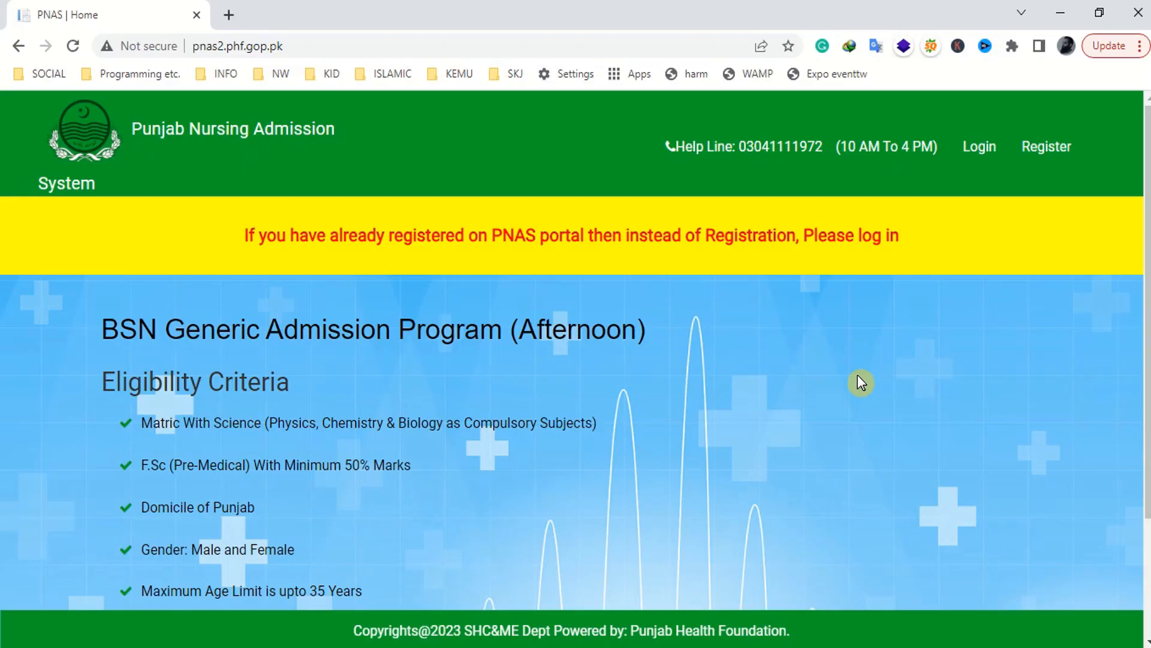
- Log back into the portal with the browser's saved email and password
left_click(977, 151)
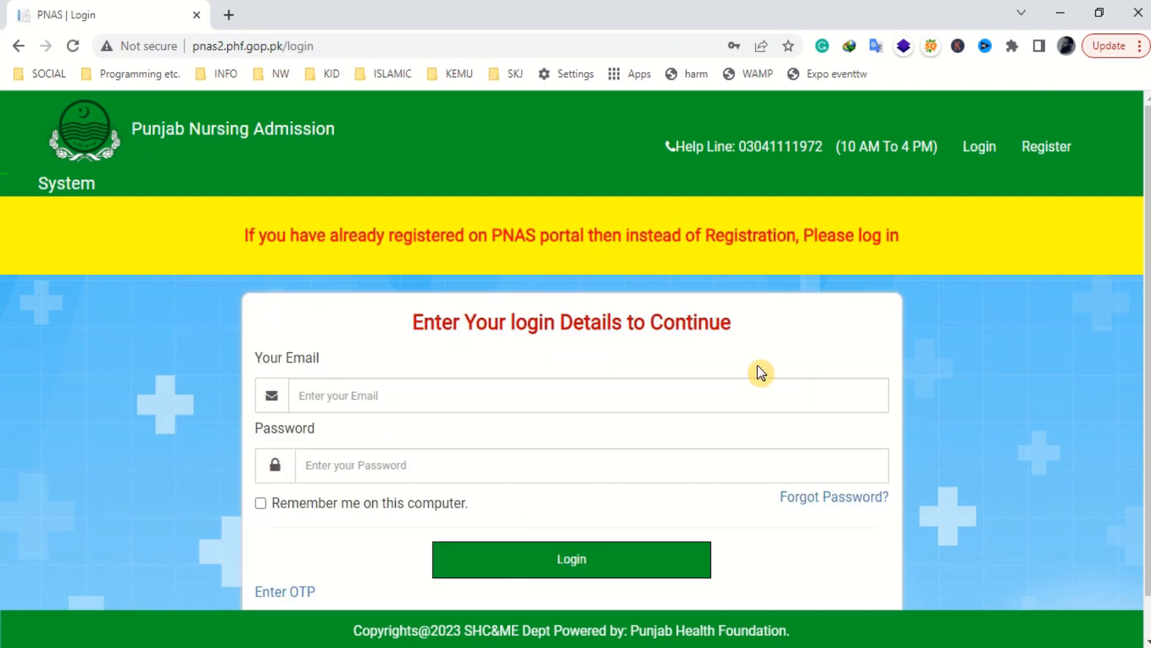
left_click(463, 406)
left_click(518, 161)
scroll(600, 474, "down", 1)
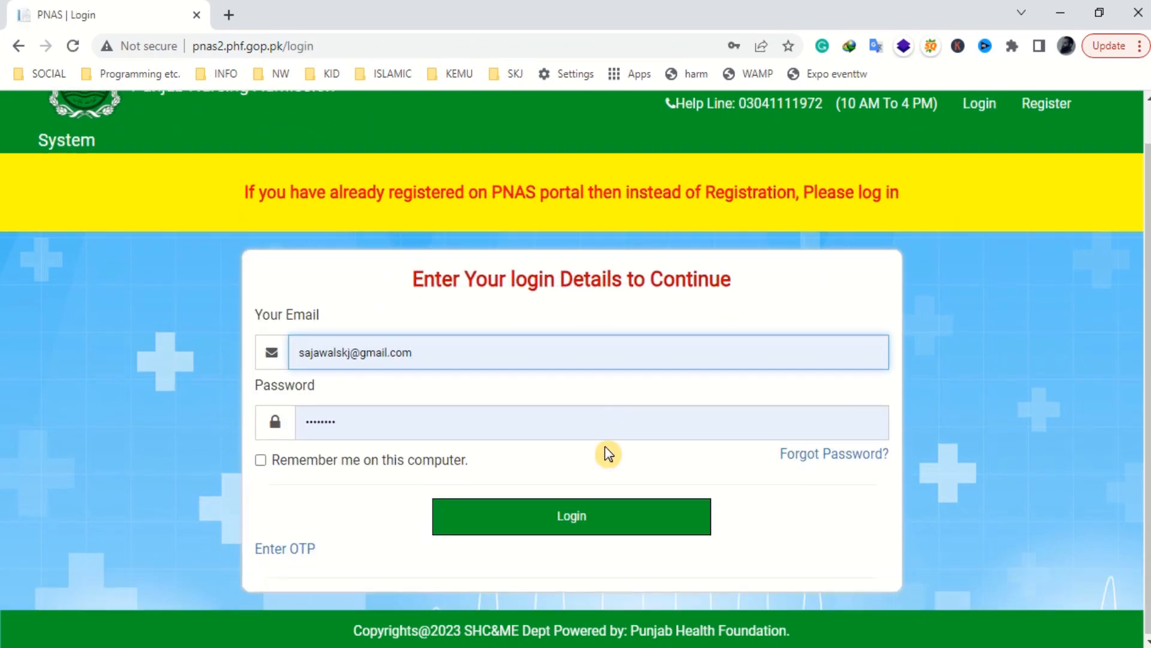
left_click(622, 525)
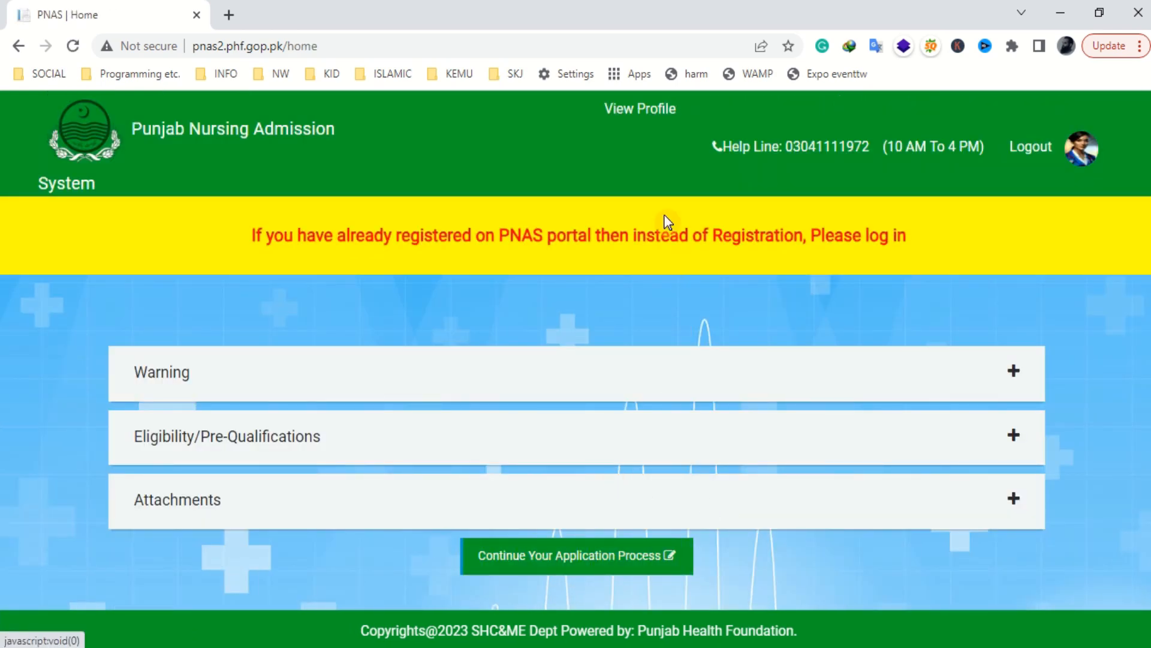
- Print the submitted application from View Profile to PDF, replacing download.pdf in Downloads
left_click(647, 117)
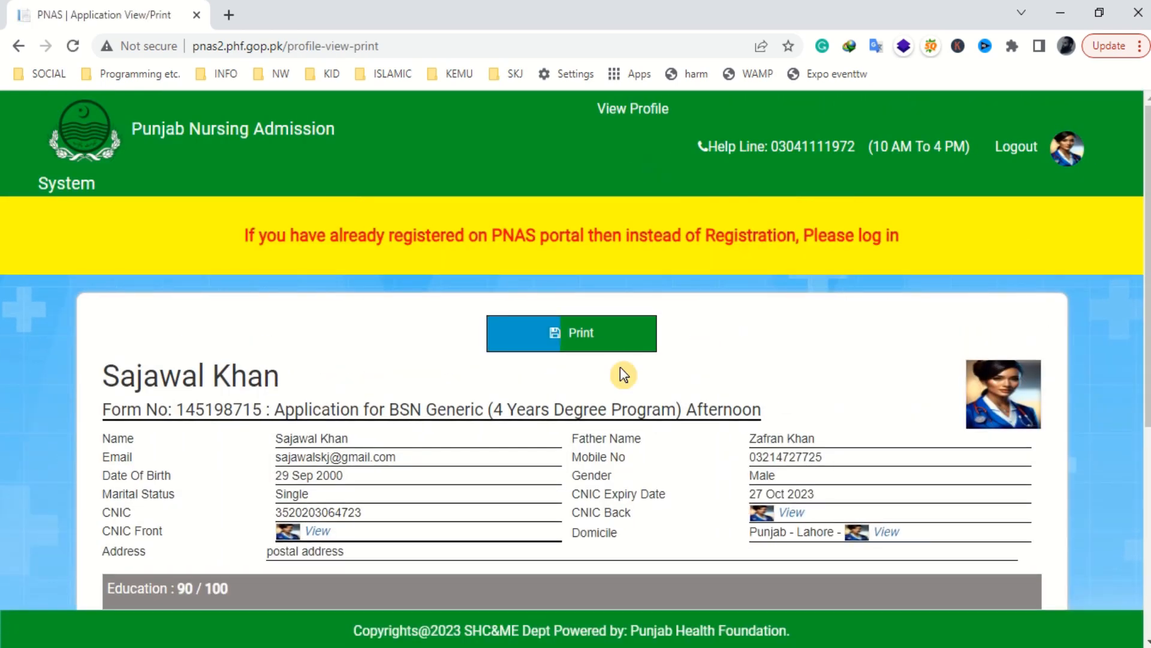
scroll(693, 300, "down", 6)
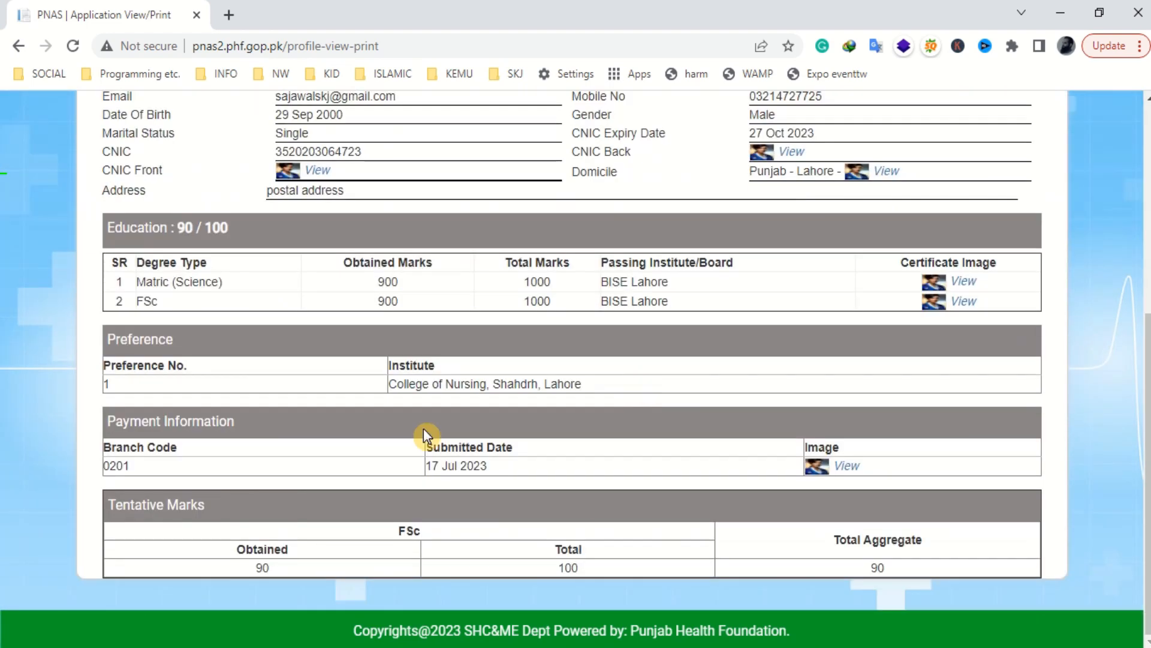
scroll(534, 481, "up", 5)
left_click(586, 253)
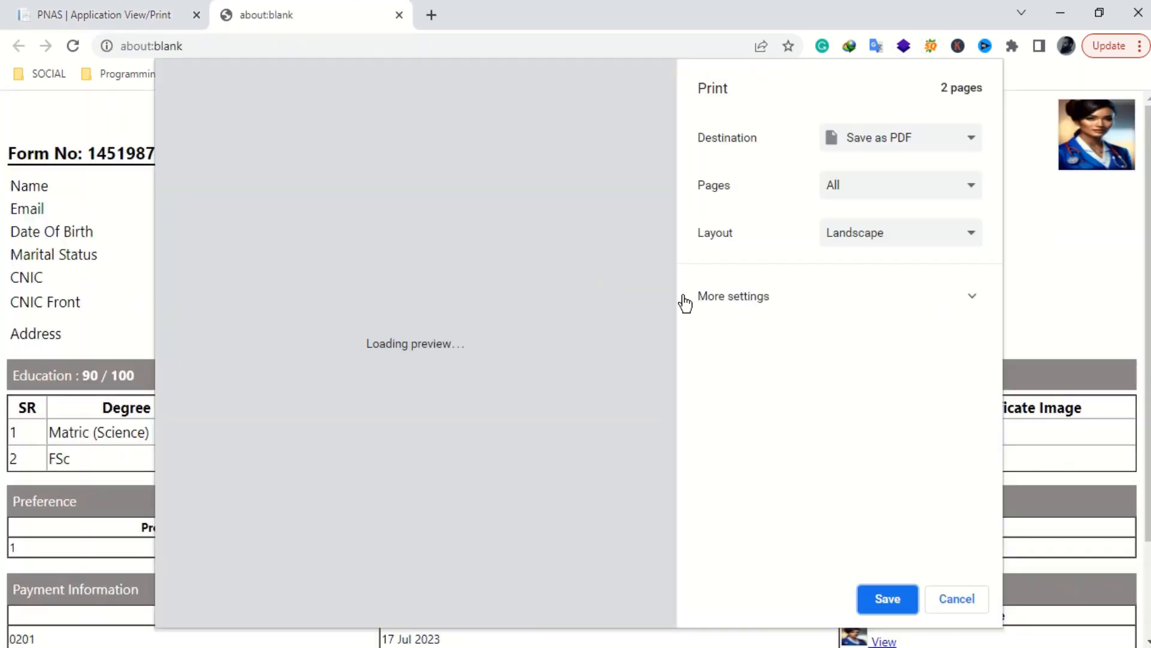
scroll(609, 422, "down", 4)
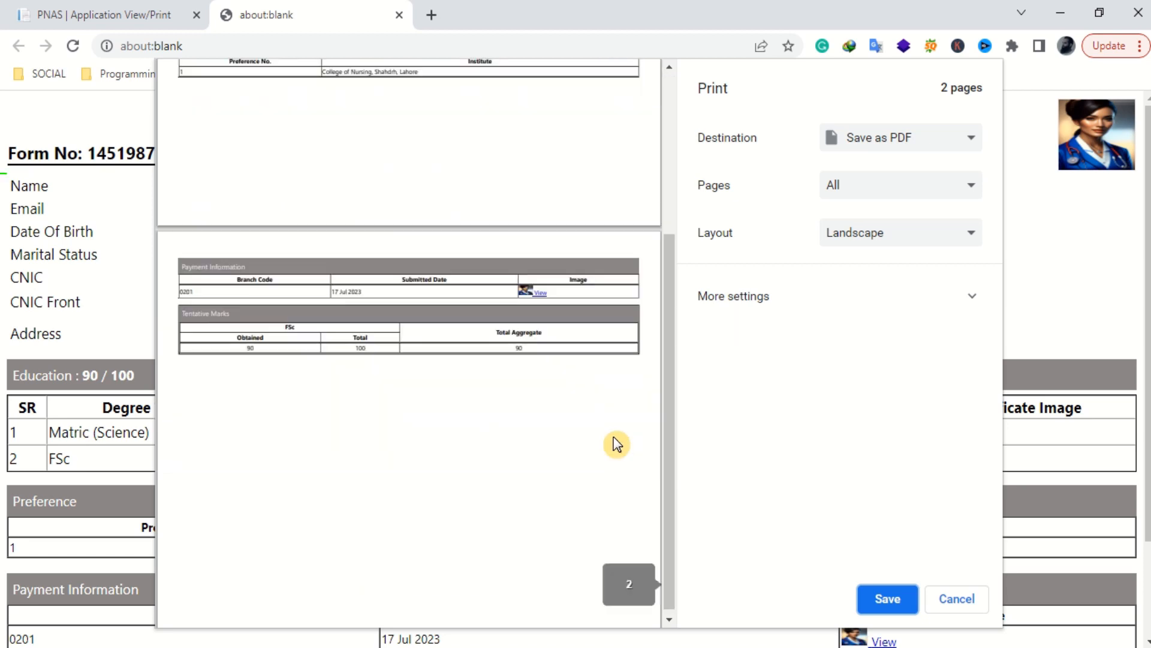
left_click(892, 599)
left_click(468, 393)
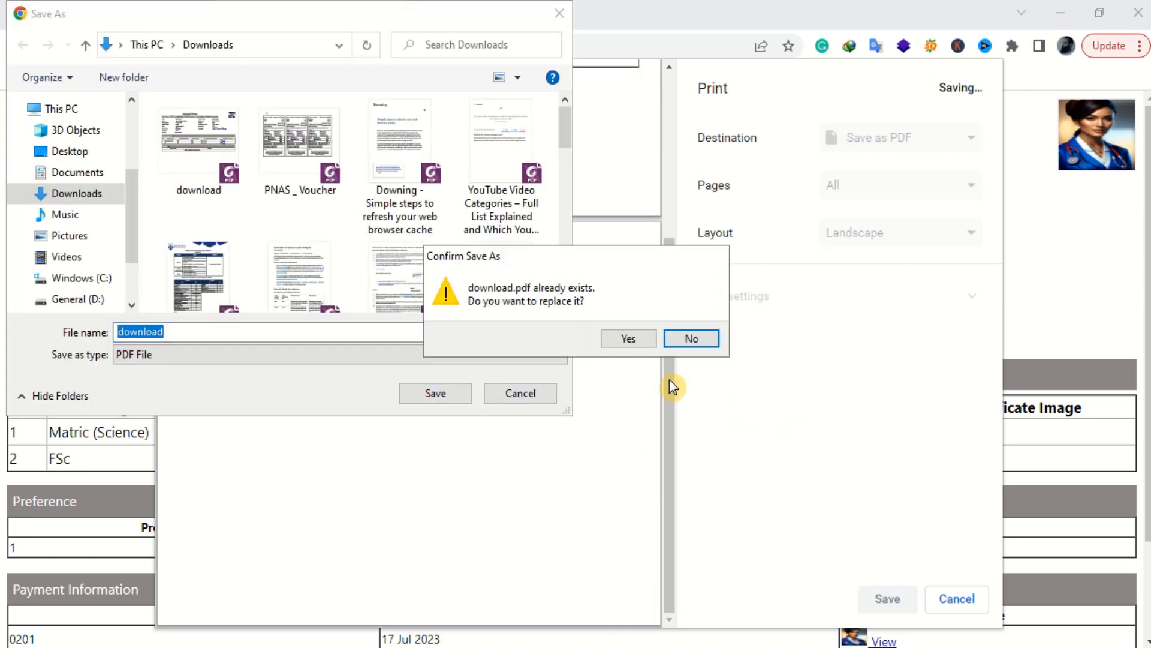
left_click(629, 339)
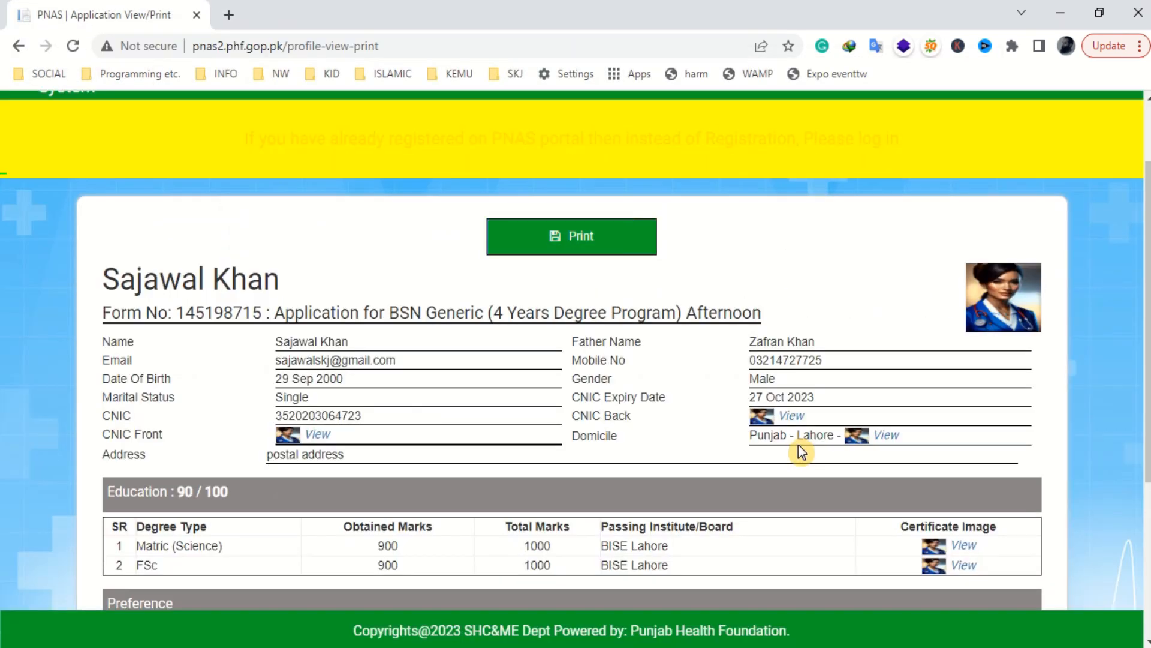